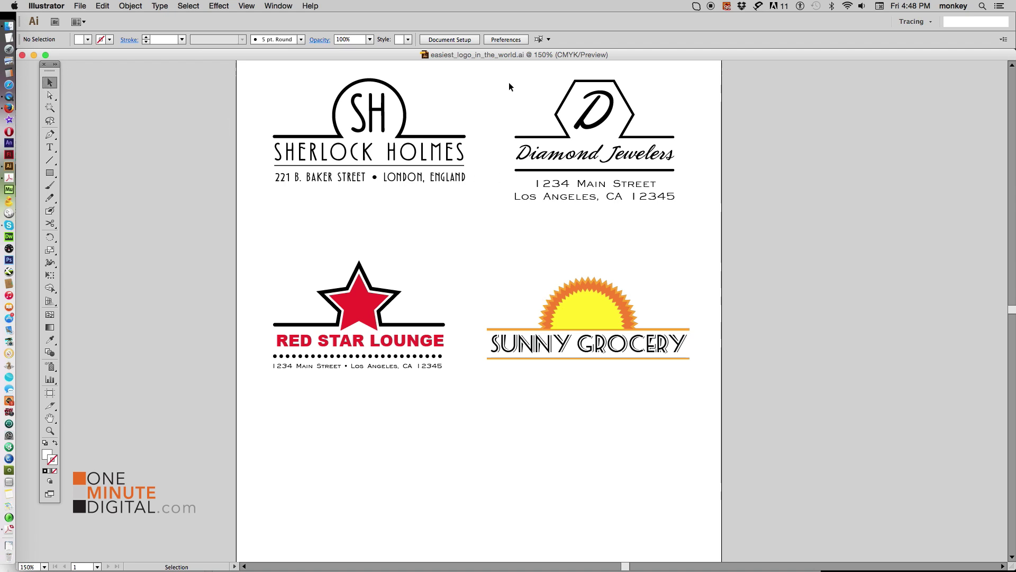
- Move Diamond Jewelers off the artboard to the right, and Red Star Lounge and Sunny Grocery to the left
left_click_drag(510, 84, 708, 216)
left_click_drag(615, 132, 867, 142)
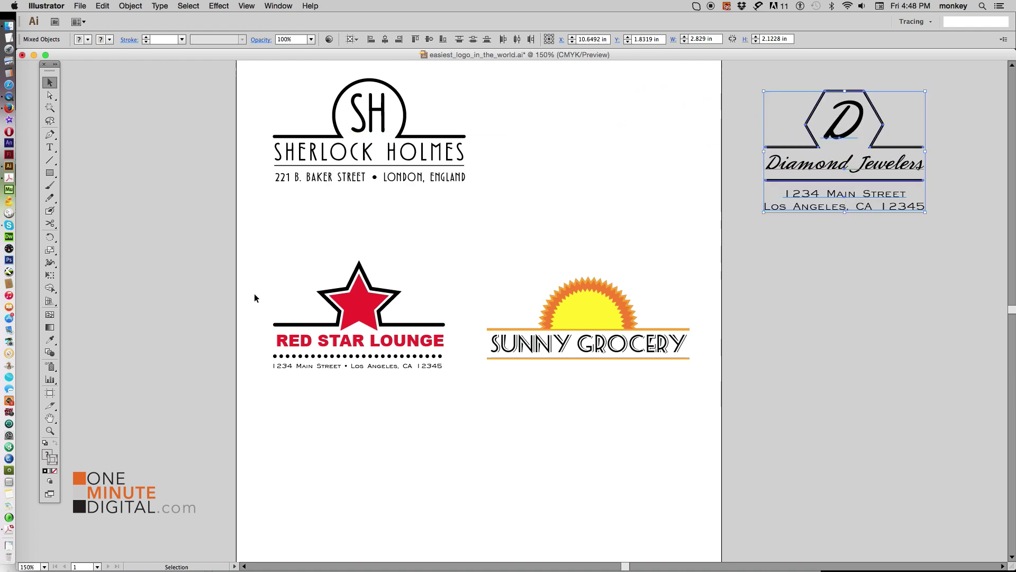
left_click_drag(198, 257, 583, 354)
left_click_drag(578, 302, 47, 302)
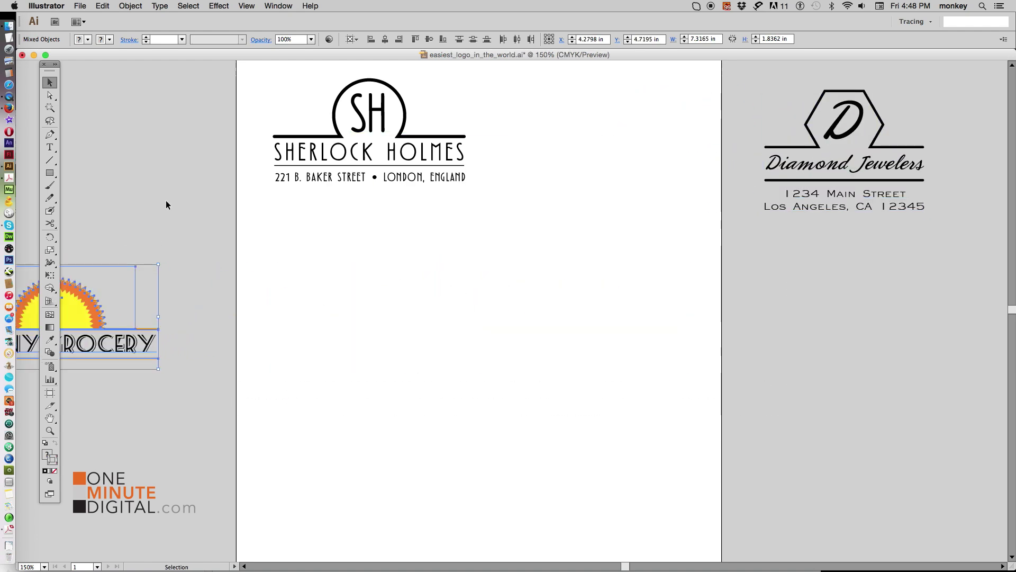
left_click(470, 285)
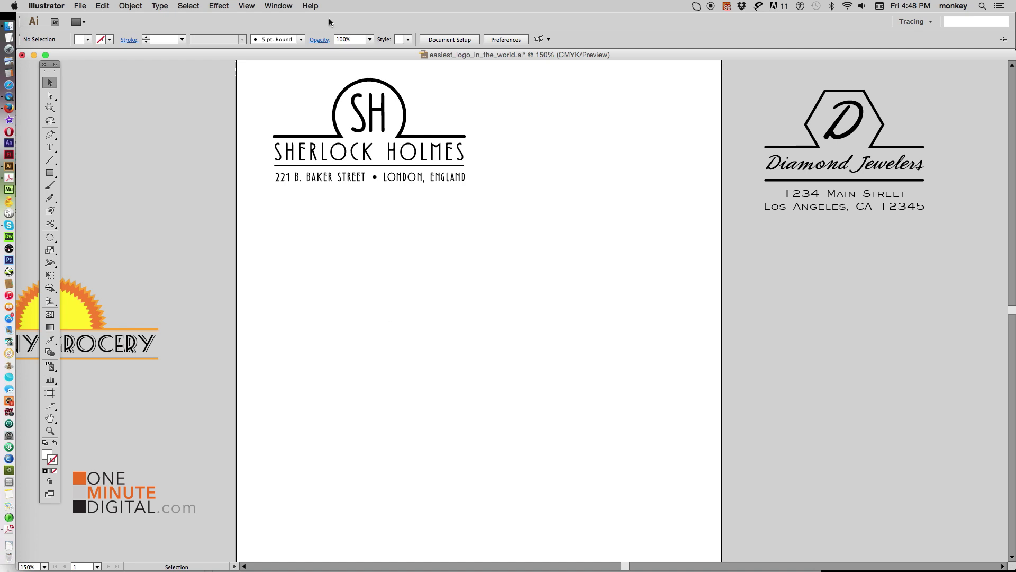
left_click(278, 6)
- Open the Pathfinder and Stroke panels and group them together
left_click(397, 305)
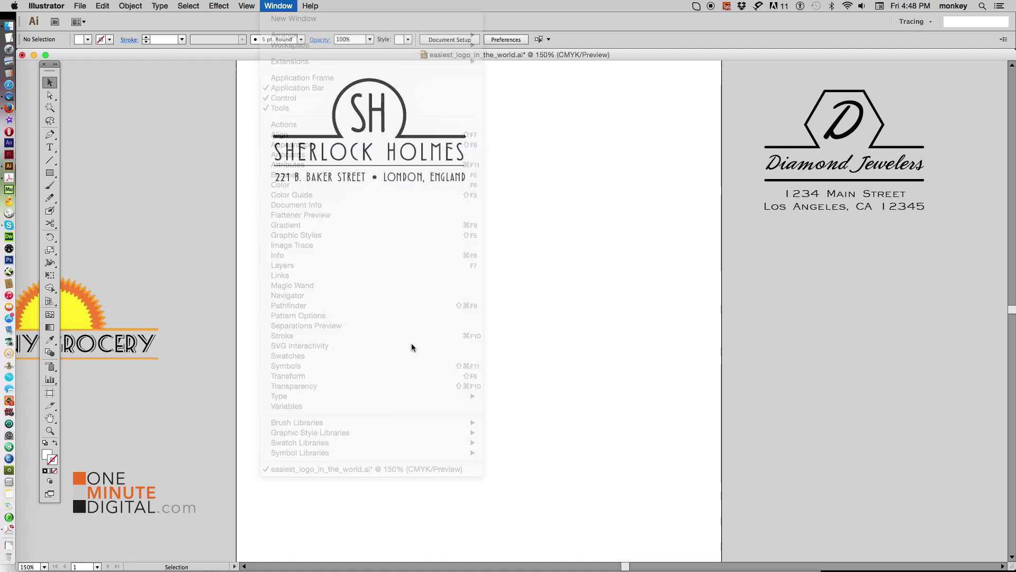
left_click_drag(745, 141, 762, 94)
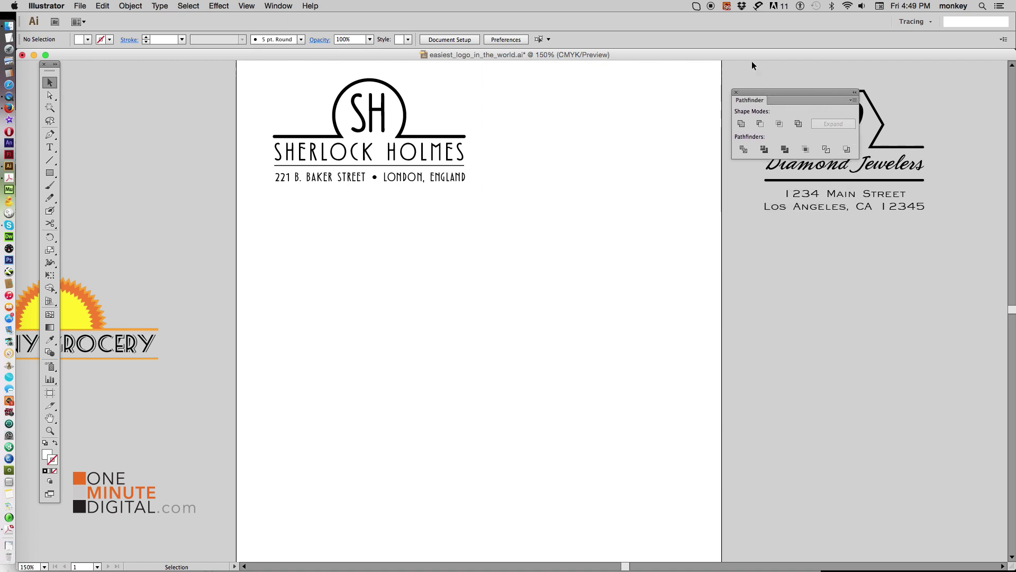
left_click(279, 6)
left_click(370, 336)
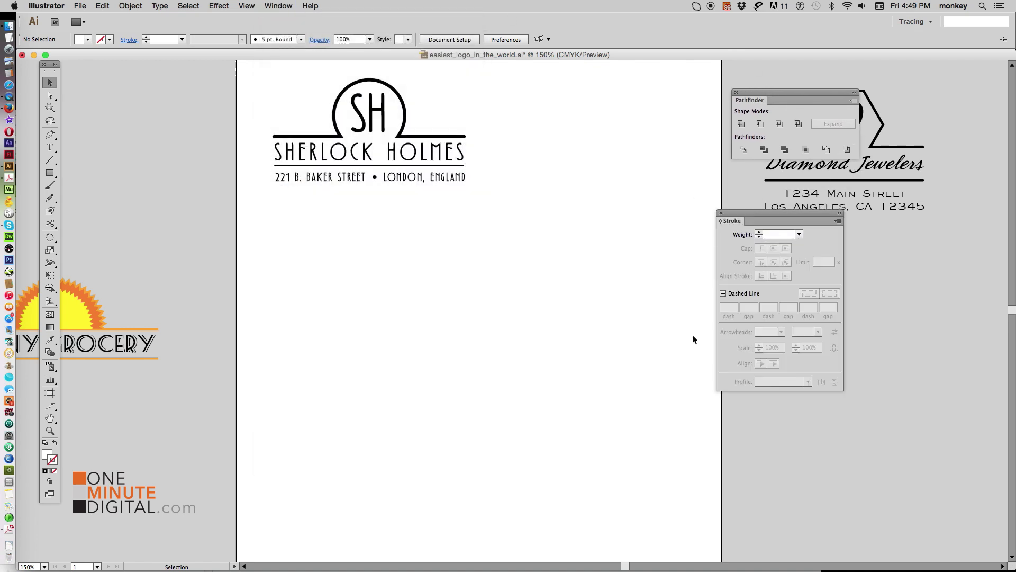
left_click_drag(743, 215, 764, 166)
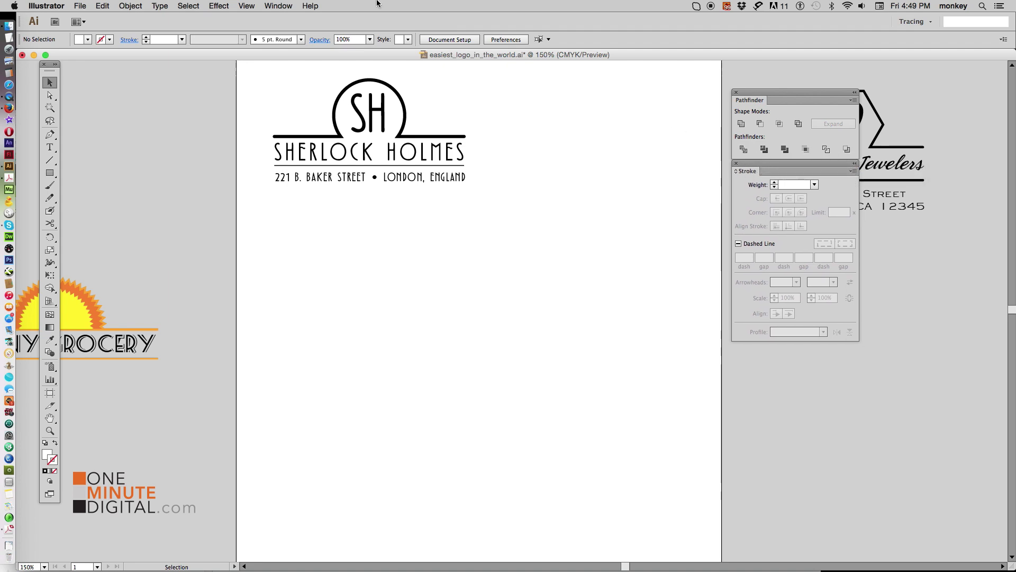
- Open the Character panel and stack it with the Pathfinder and Stroke panels
left_click(282, 6)
mouse_move(371, 395)
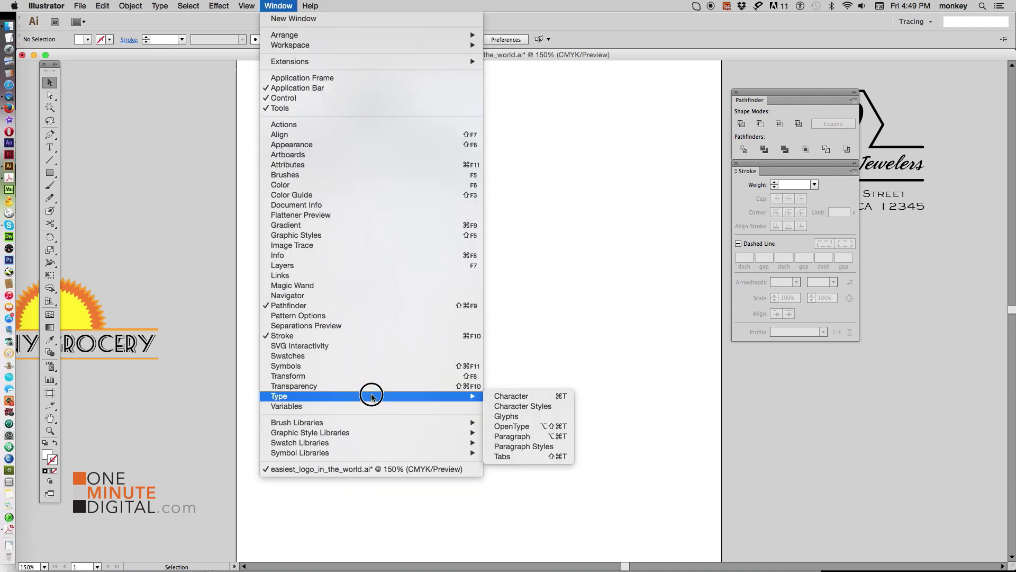
left_click(528, 396)
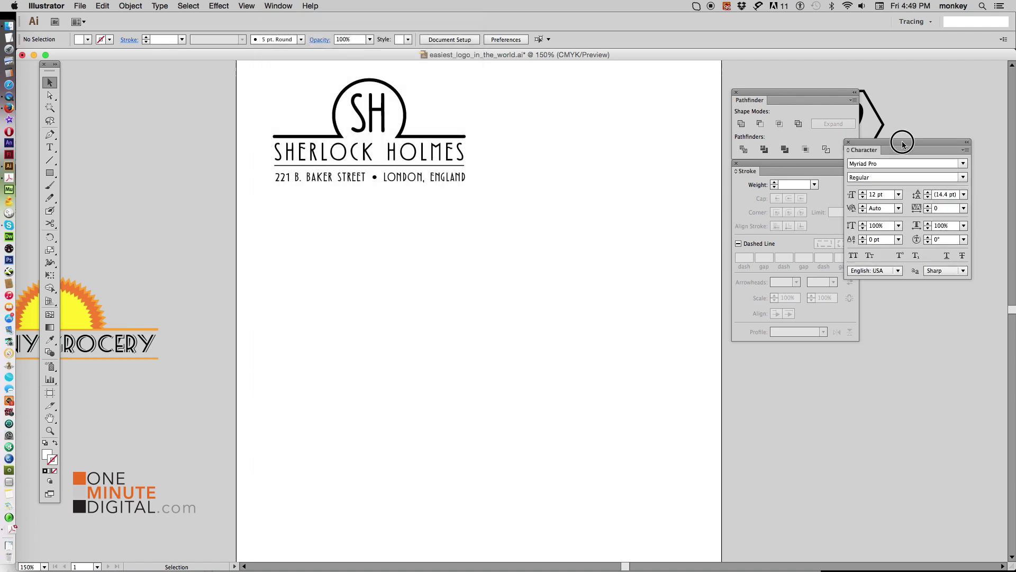
mouse_move(901, 141)
left_mouse_down()
mouse_move(810, 363)
mouse_move(792, 347)
left_mouse_up()
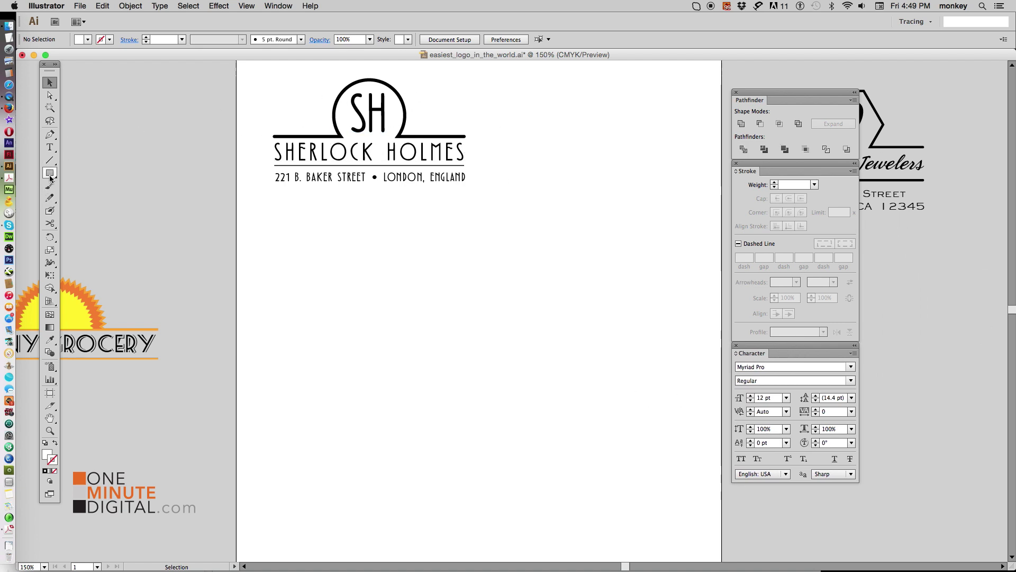
mouse_move(50, 172)
left_mouse_down()
mouse_move(114, 177)
mouse_move(115, 201)
left_mouse_up()
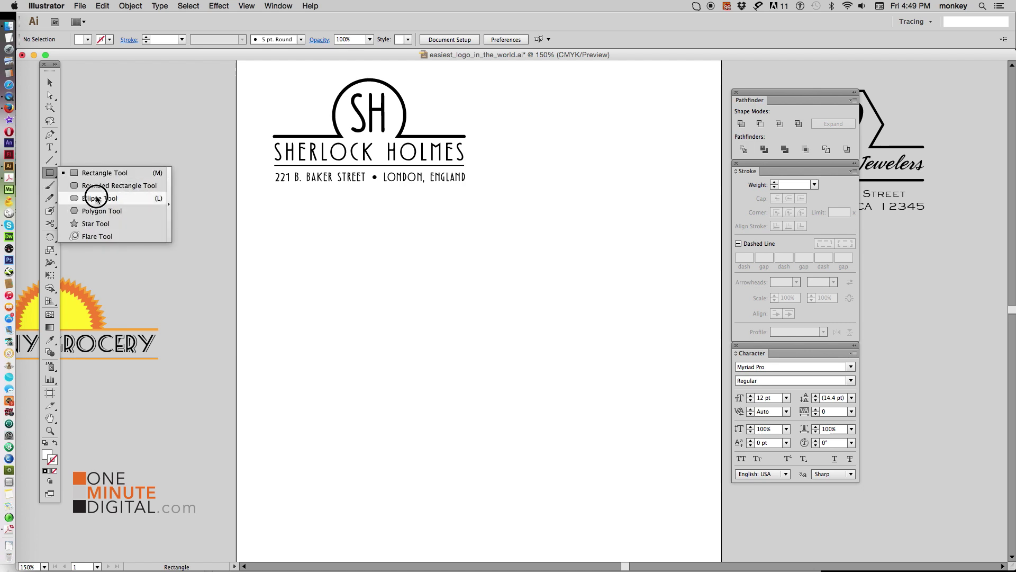
- Draw a circle near the page centre with a black stroke and no fill
left_click(100, 198)
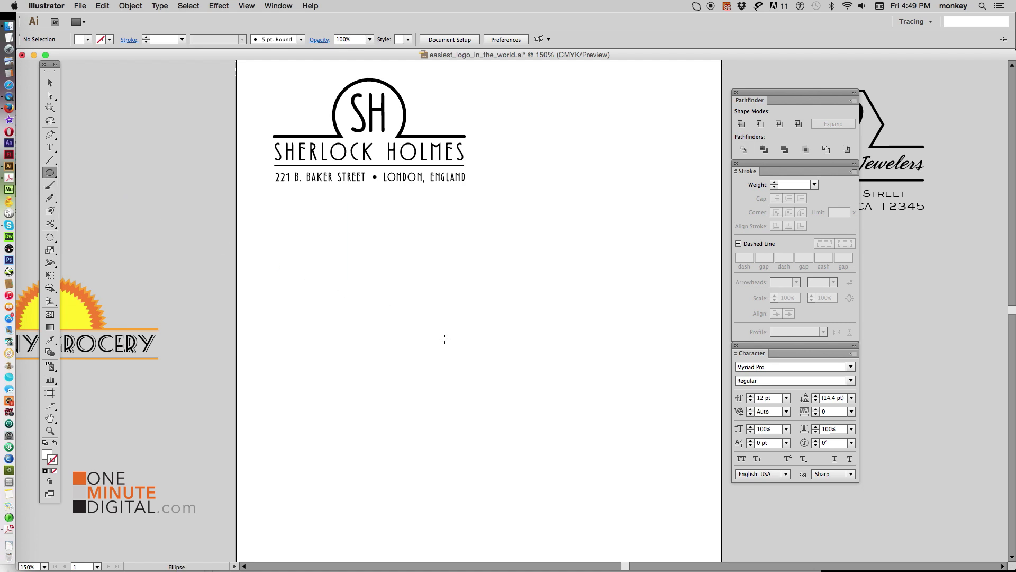
left_click_drag(421, 261, 526, 349)
left_click(55, 442)
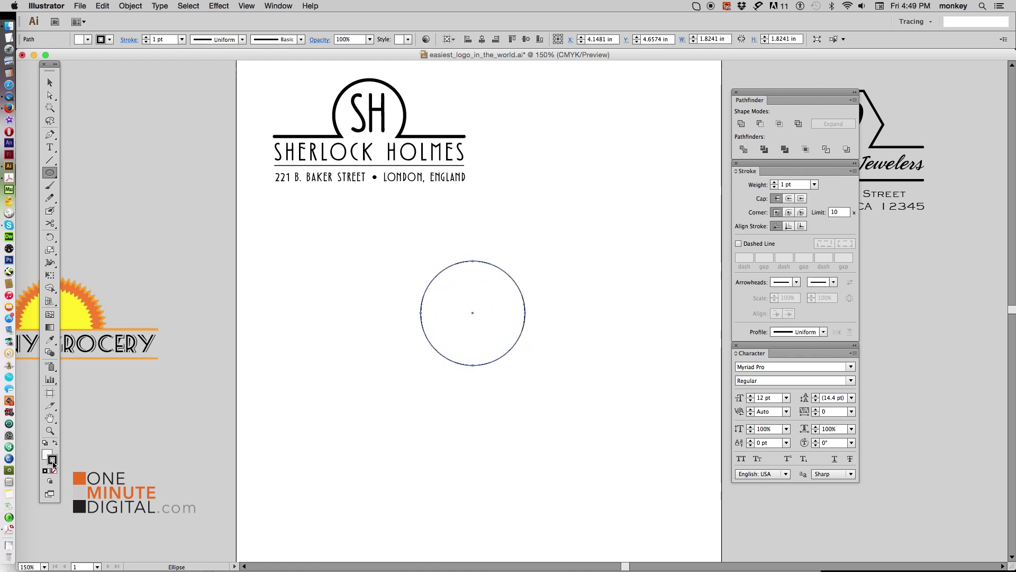
left_click(45, 470)
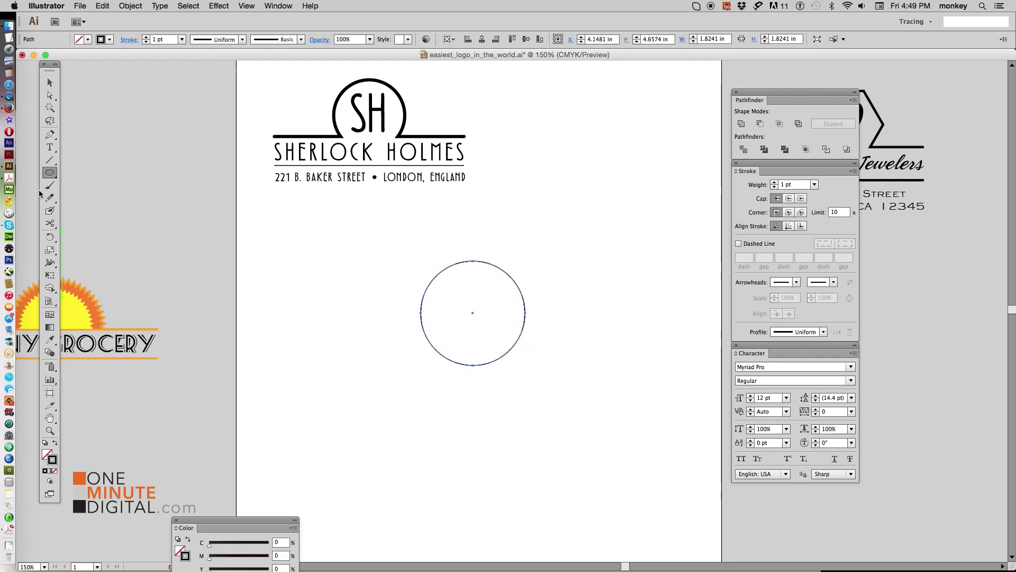
- Draw a wide rectangle across the circle's lower half
left_click_drag(50, 173, 108, 173)
left_click_drag(329, 324, 617, 385)
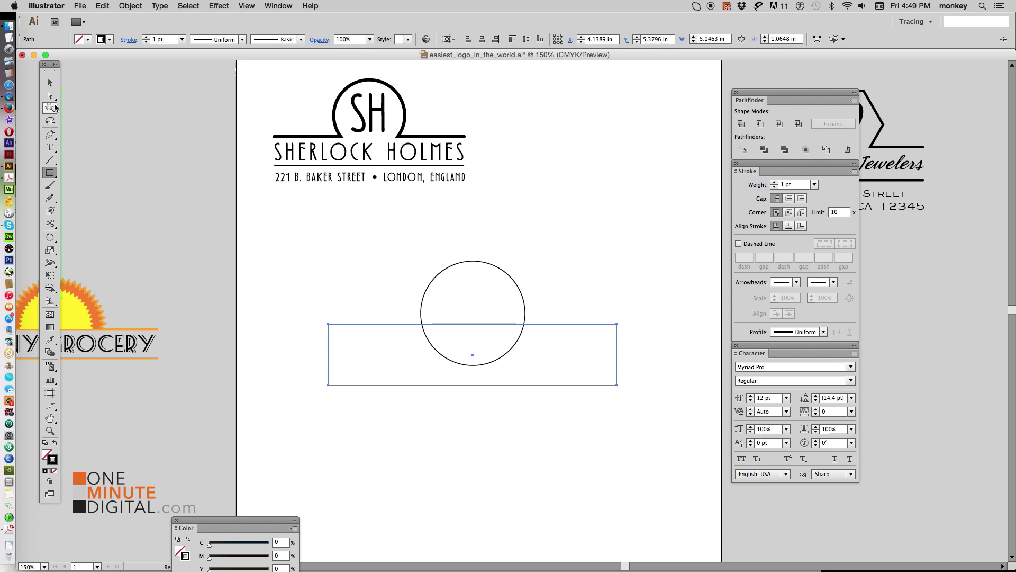
left_click(51, 83)
- Set both shapes to X 4.25 in and raise the circle onto the rectangle's top edge
left_click(574, 220)
mouse_move(418, 249)
left_mouse_down()
mouse_move(481, 302)
mouse_move(548, 409)
left_mouse_up()
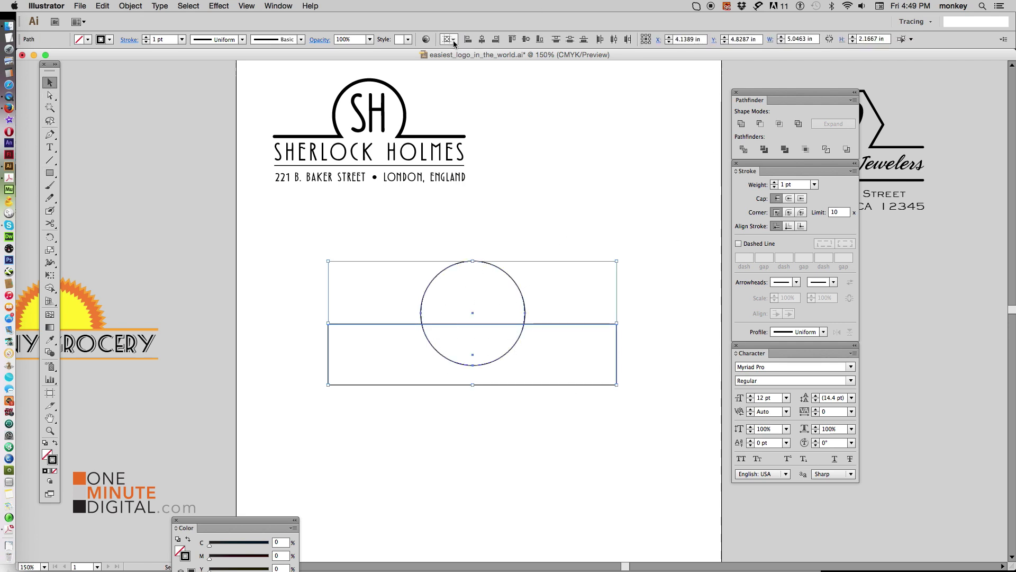
left_click(483, 39)
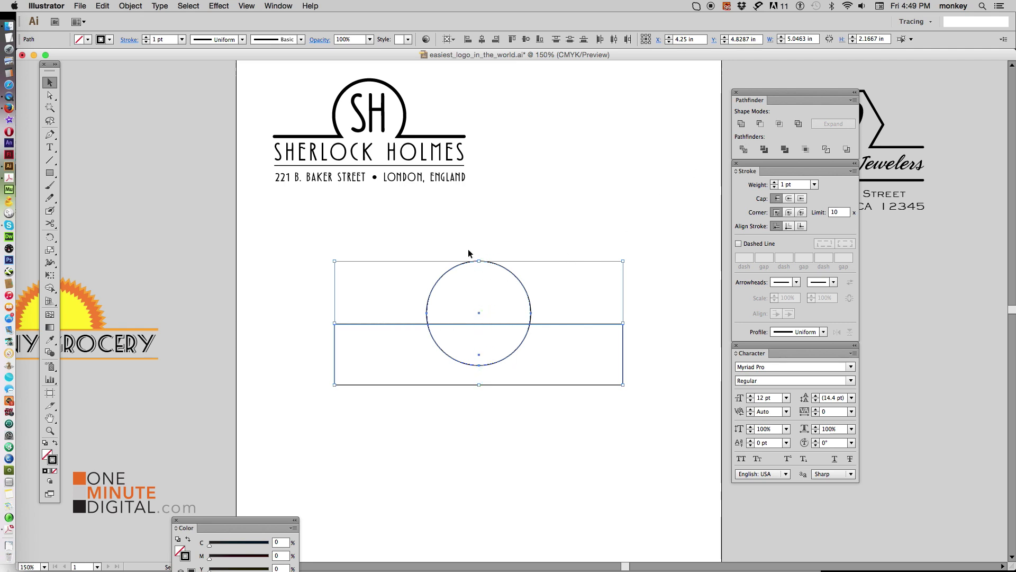
left_click(545, 248)
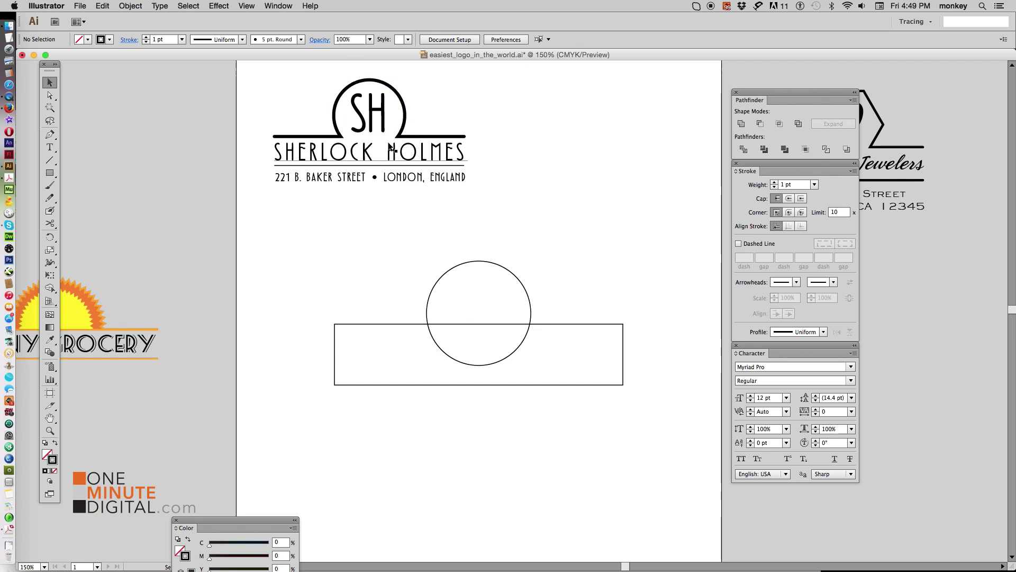
left_click(531, 315)
left_click_drag(531, 314, 530, 289)
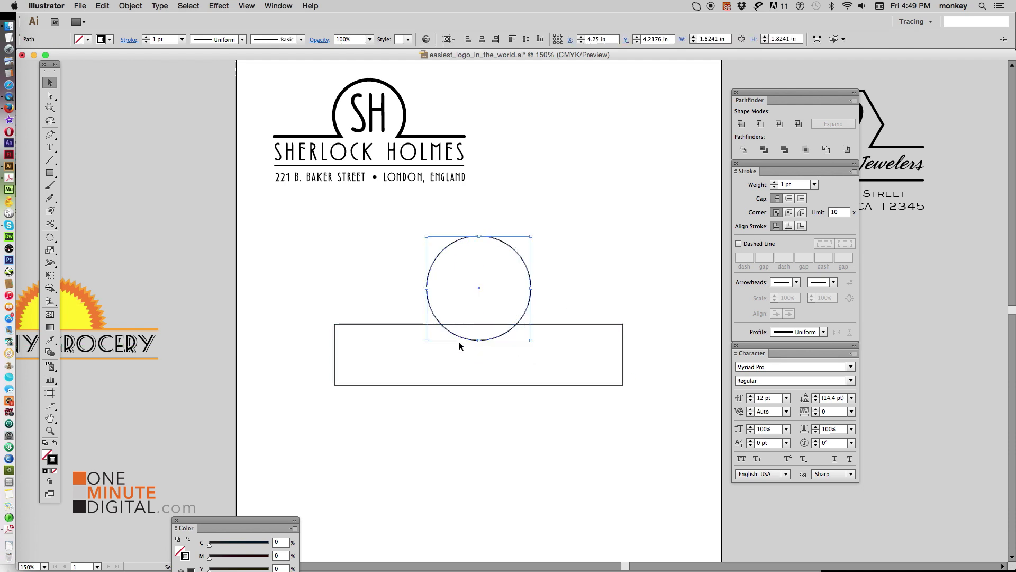
left_click(486, 485)
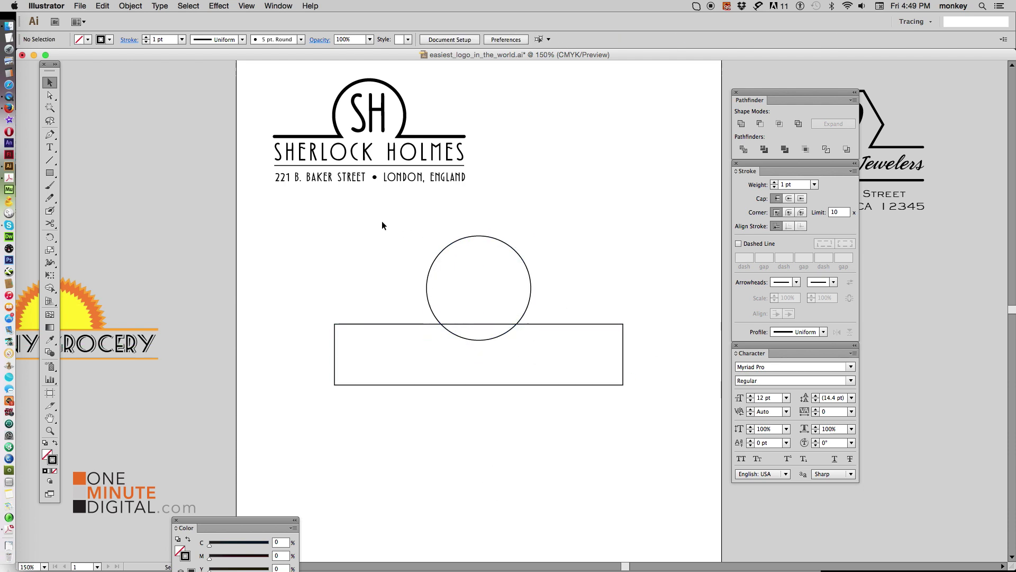
- Unite the circle and rectangle into one outline with Pathfinder
left_click_drag(383, 225, 604, 402)
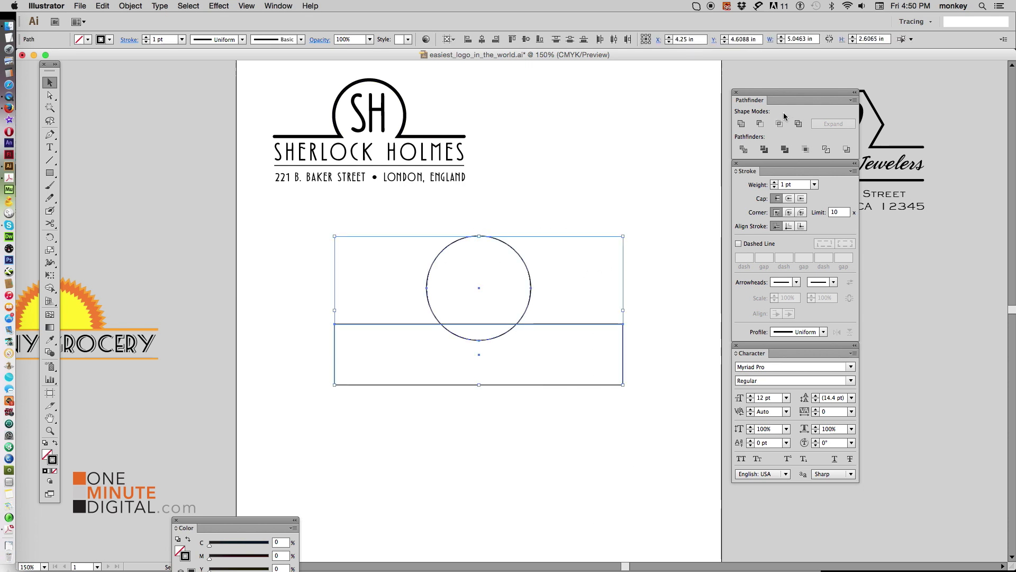
left_click(742, 125)
left_click(662, 224)
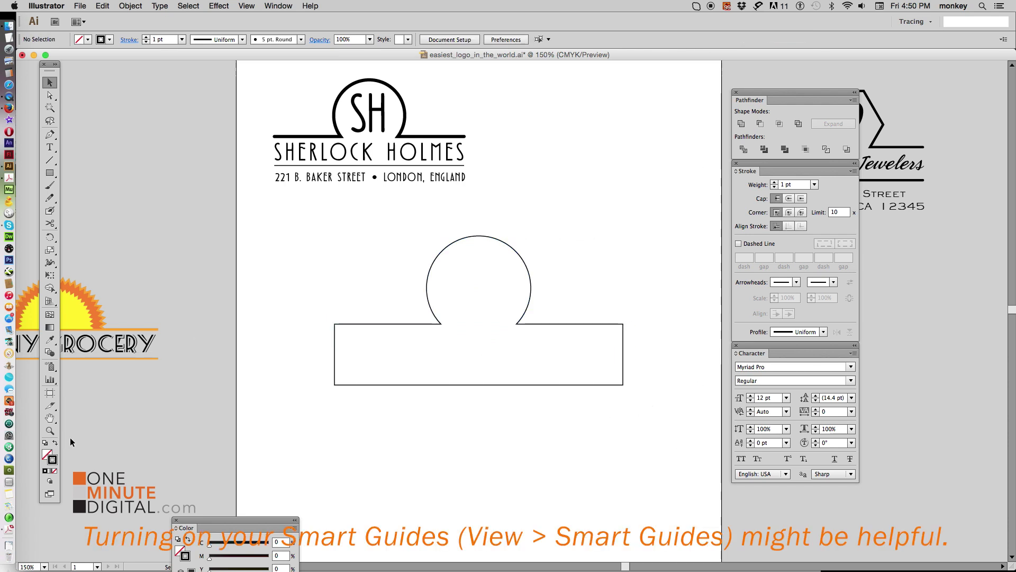
left_click(50, 430)
- Cut the merged outline at the bar's four corners with the Scissors tool
left_click_drag(300, 211, 668, 443)
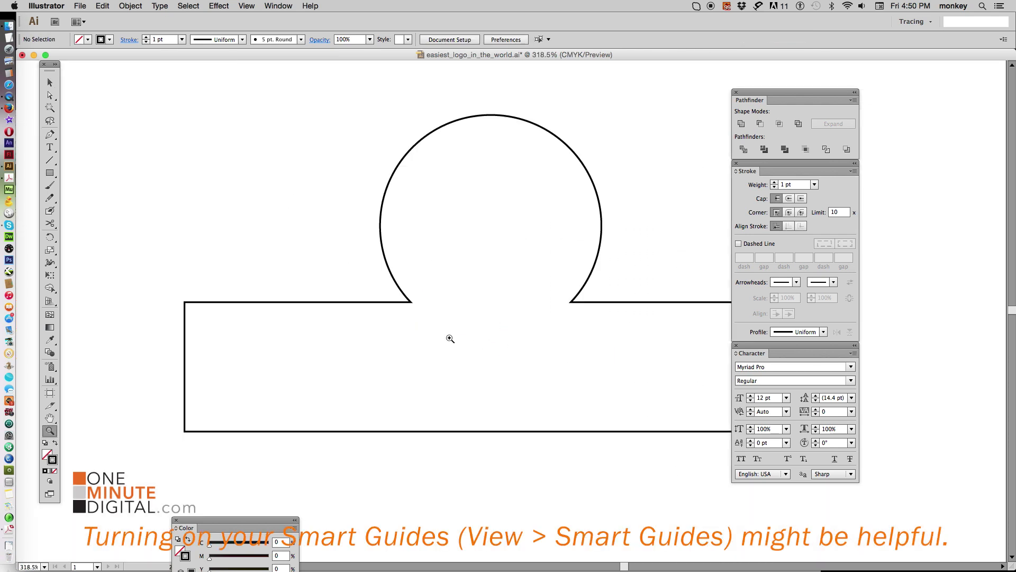
key("v")
left_click_drag(322, 148, 405, 249)
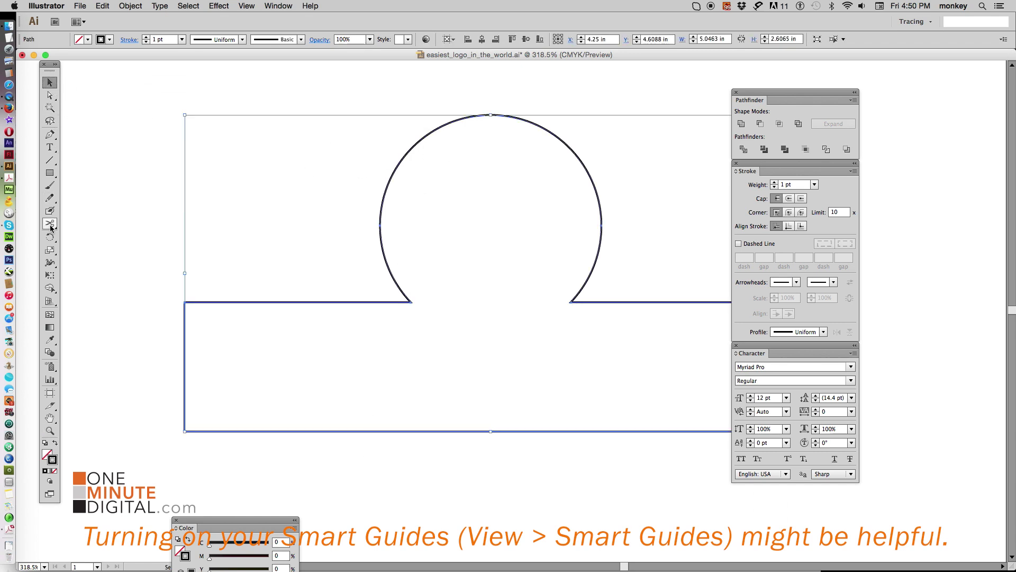
left_click_drag(49, 223, 133, 237)
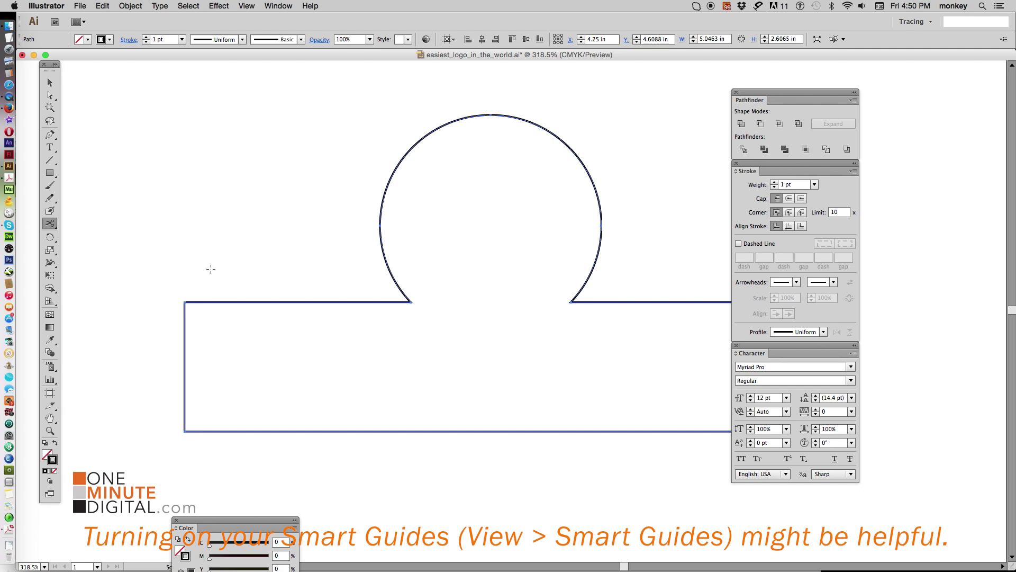
left_click(185, 302)
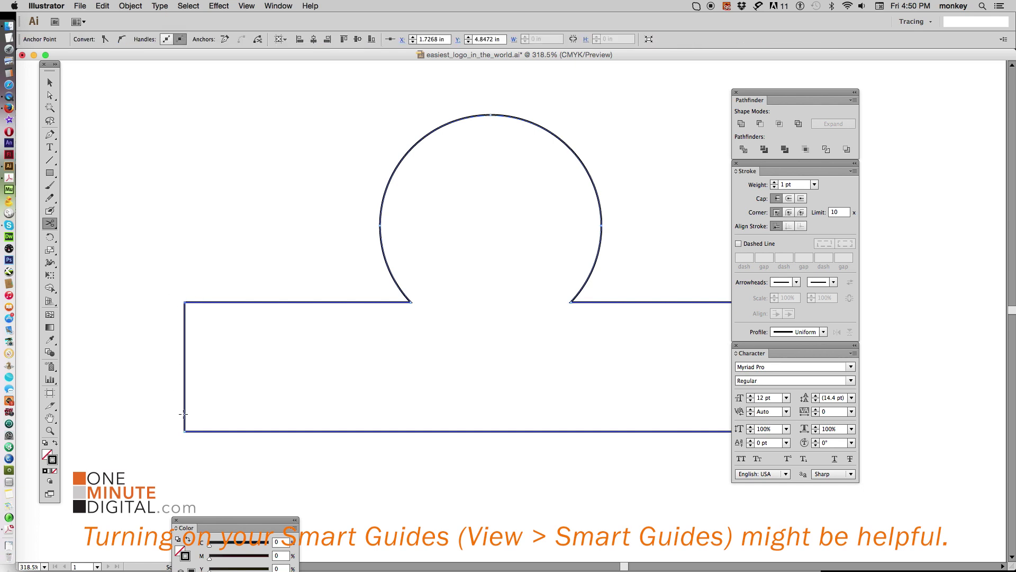
left_click(184, 431)
left_click_drag(574, 392, 420, 380)
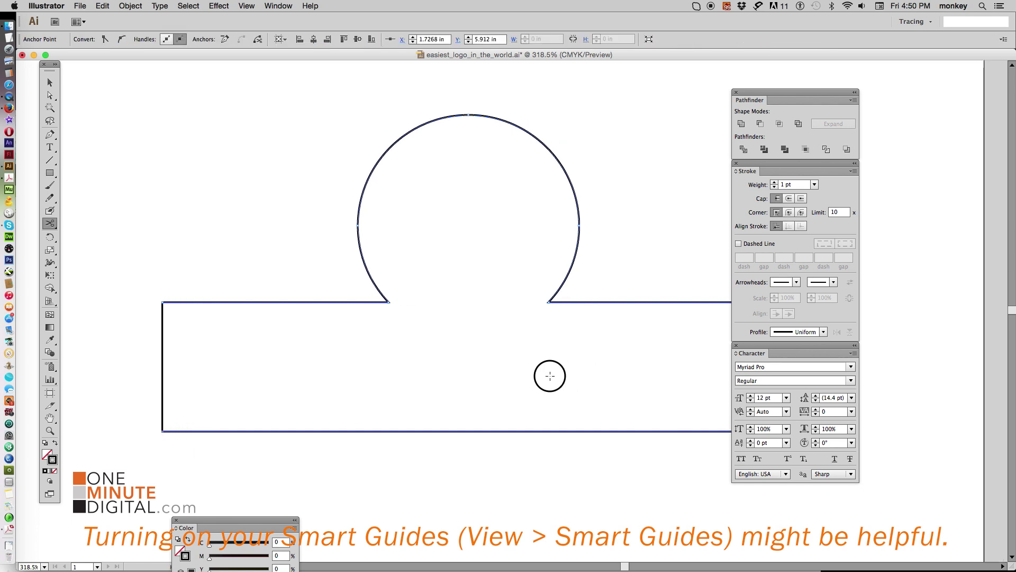
left_click(624, 304)
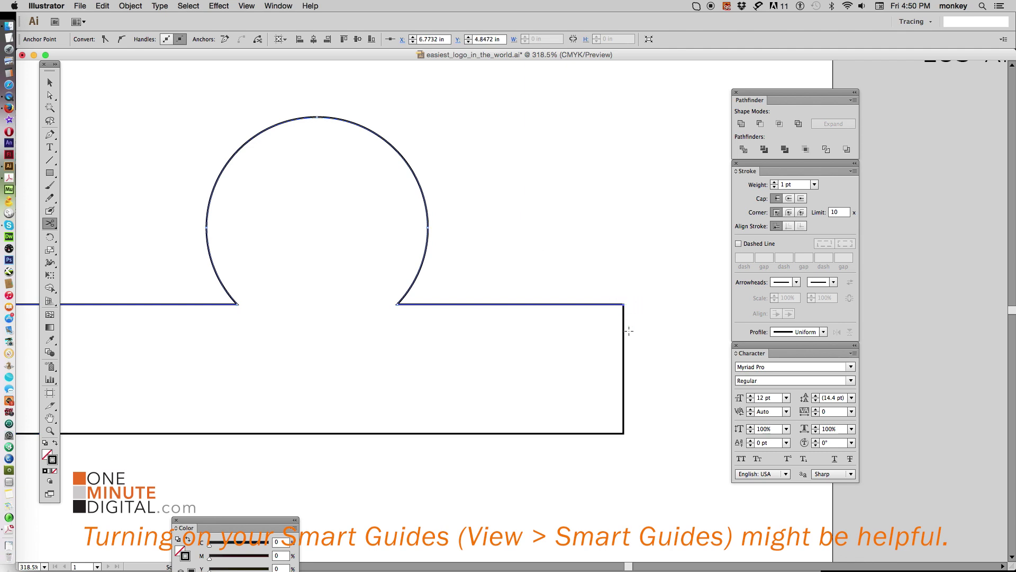
left_click(624, 433)
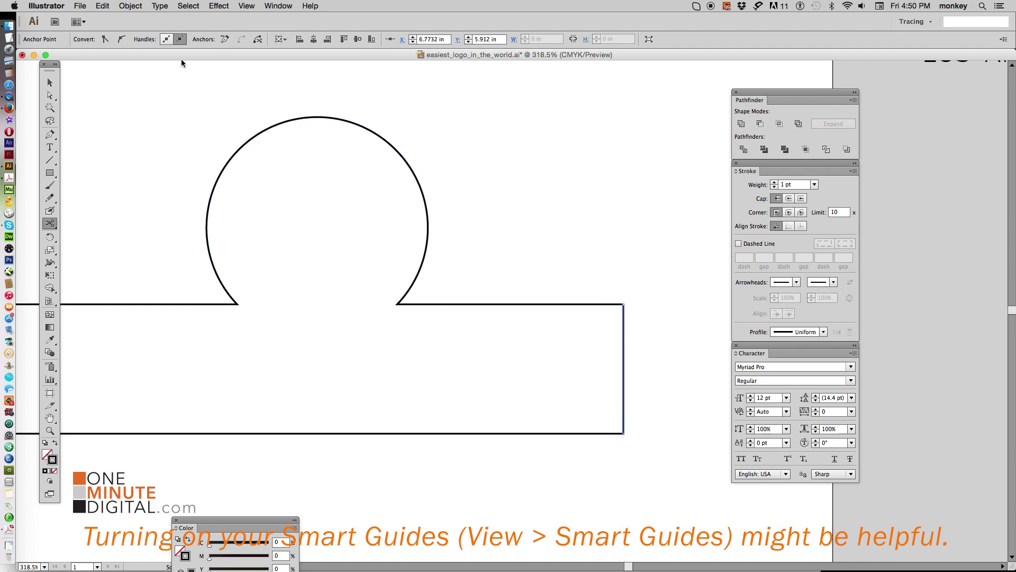
- Delete the left and right vertical side segments of the bar
left_click(50, 95)
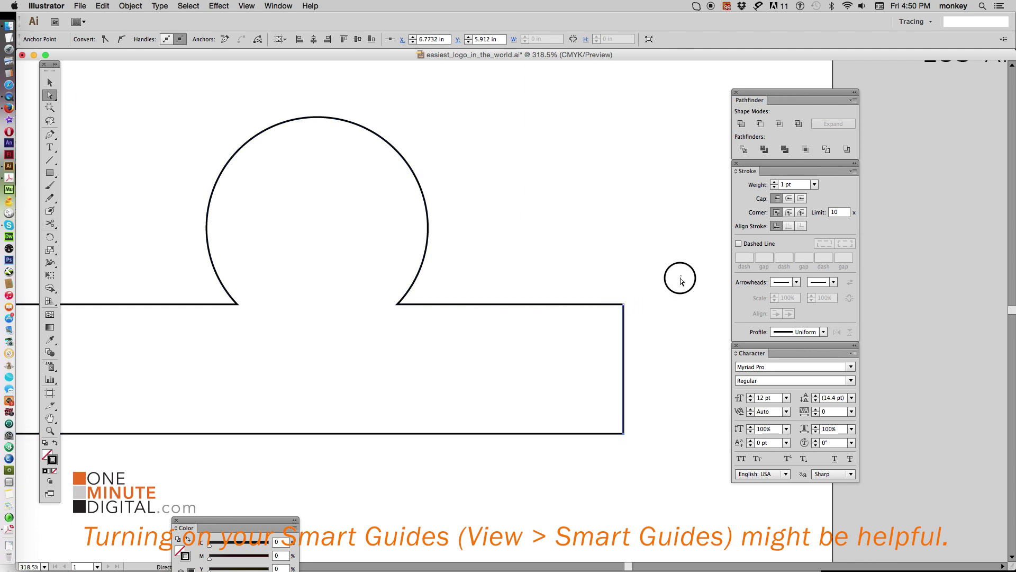
left_click(690, 340)
left_click_drag(690, 340, 575, 391)
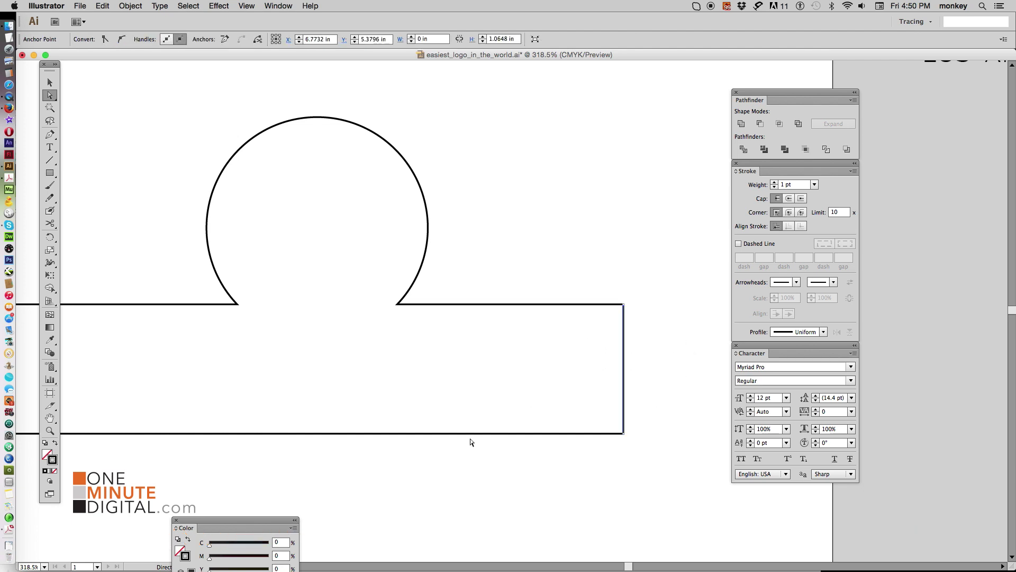
key("Delete")
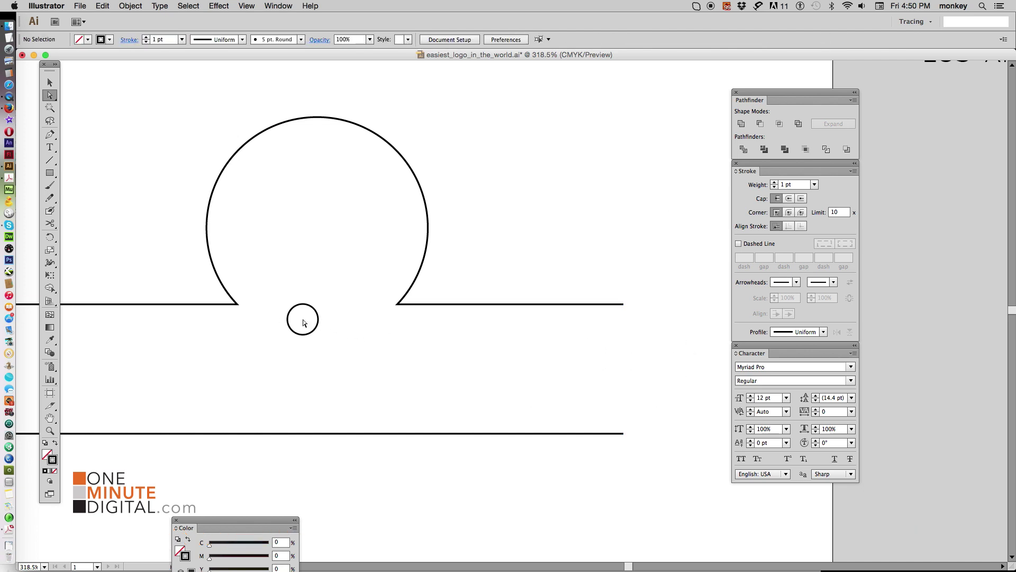
scroll(295, 317, "left", 10)
left_click_drag(247, 315, 296, 371)
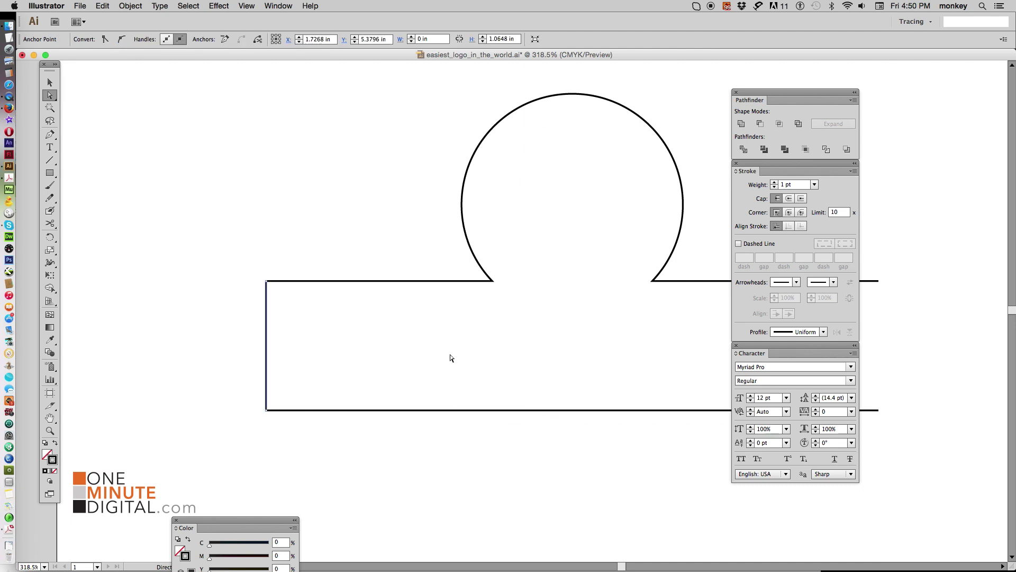
key("Delete")
left_click(50, 83)
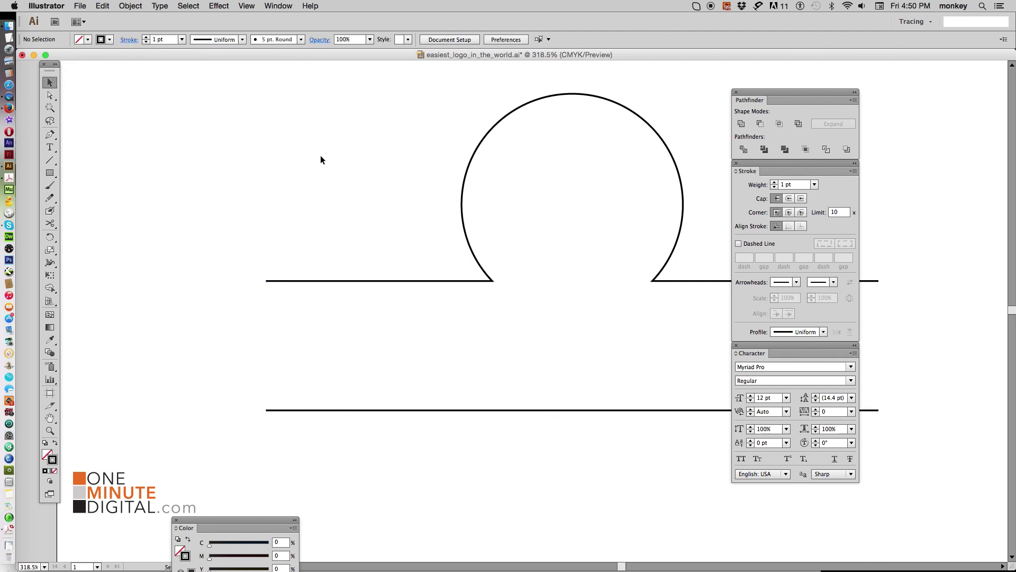
scroll(629, 234, "right", 5)
- Increase the arch-and-lines path's stroke weight to 4 pt
left_click_drag(265, 130, 556, 410)
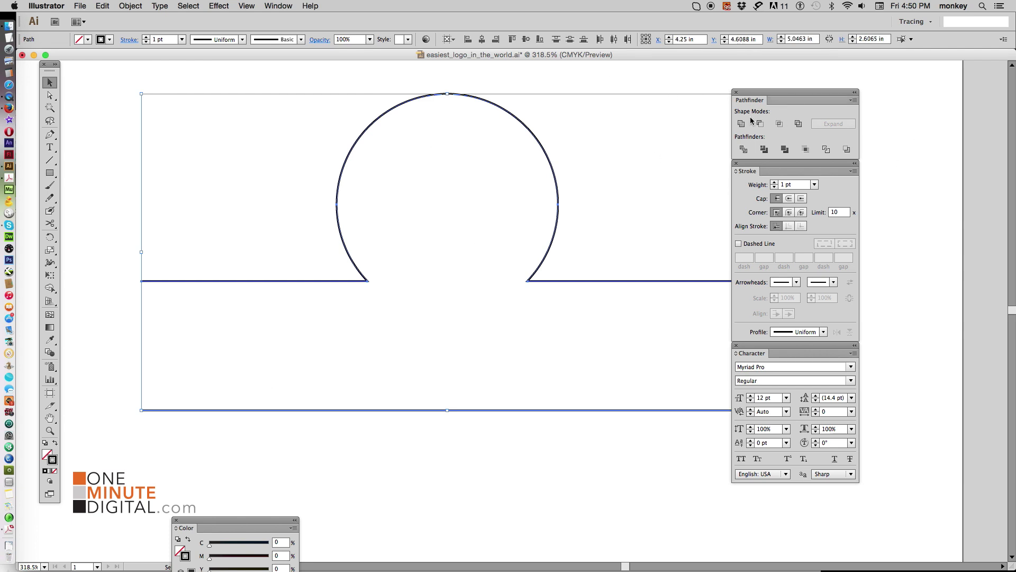
left_click(775, 181)
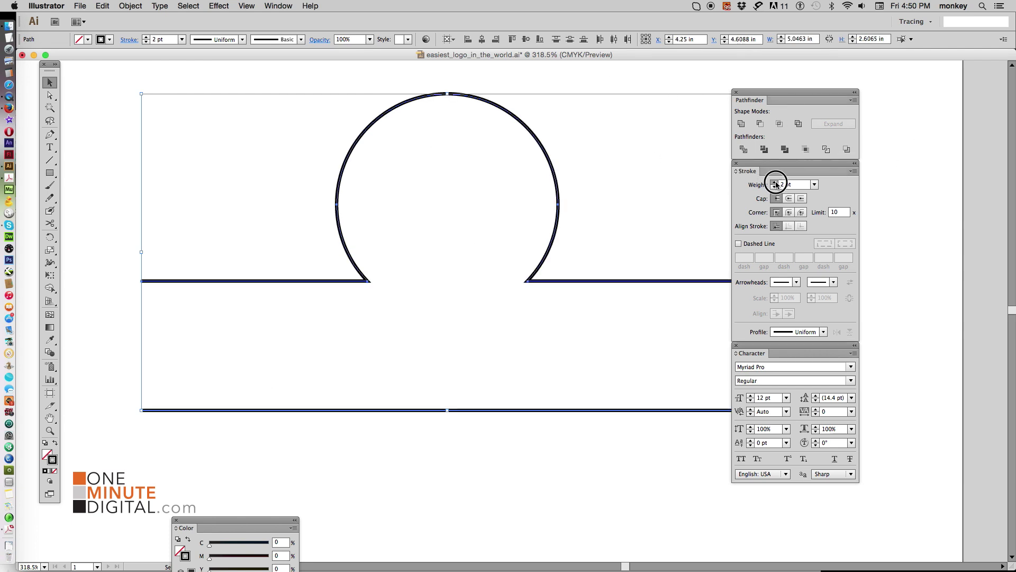
left_click(775, 182)
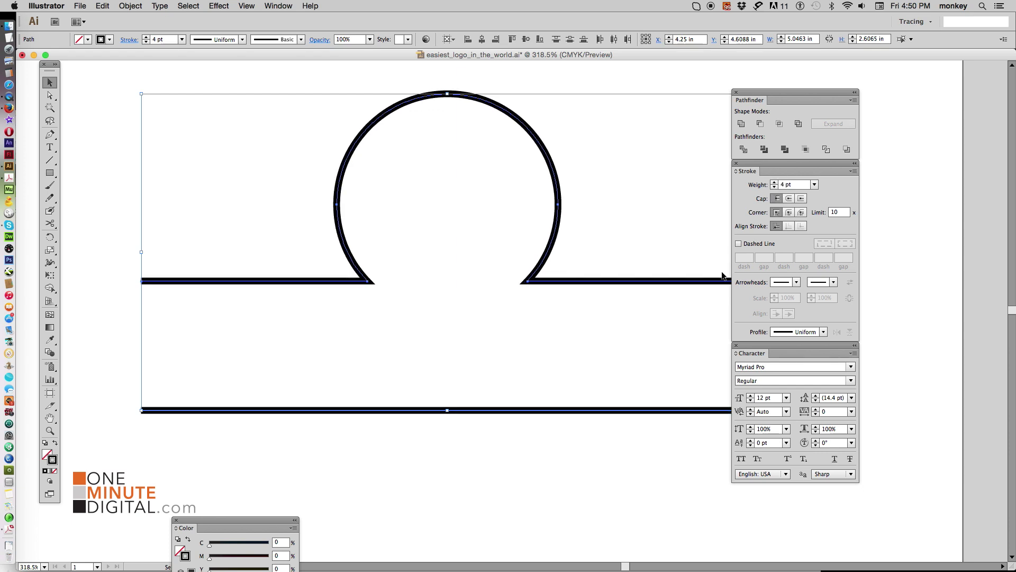
scroll(651, 252, "right", 3)
scroll(586, 237, "down", 1)
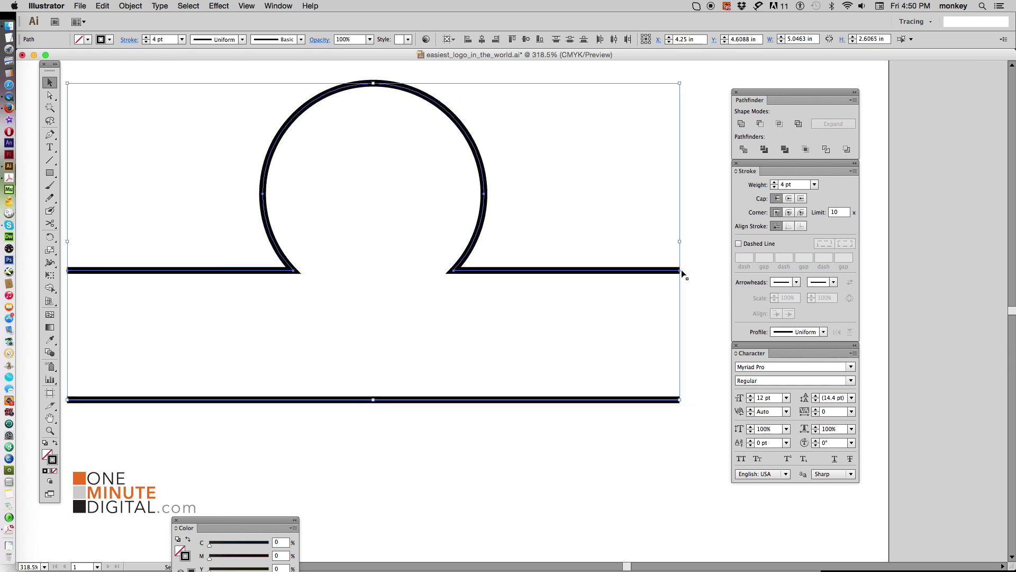
left_click(701, 281)
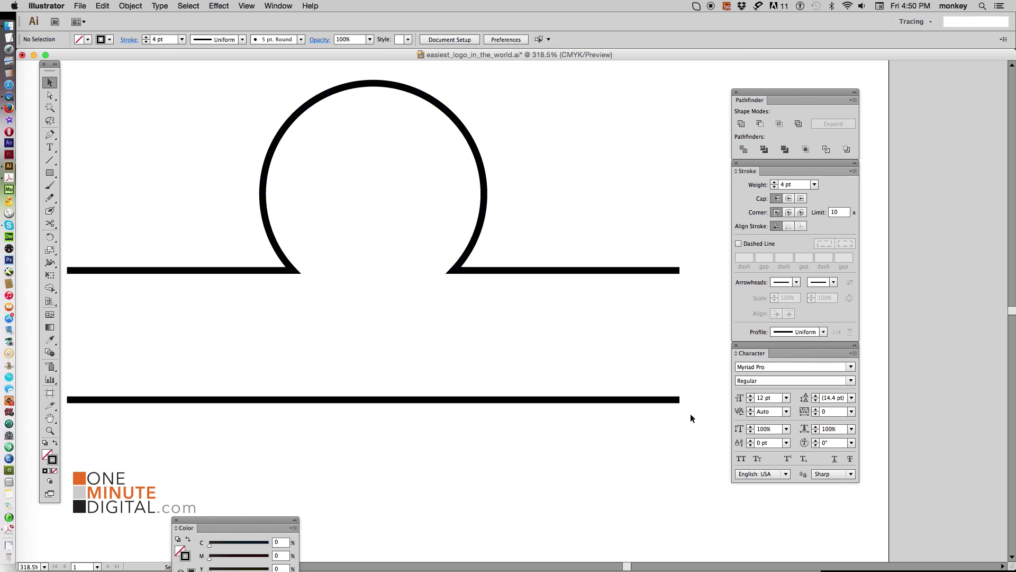
- Give the path's line ends rounded caps
left_click_drag(569, 202, 656, 403)
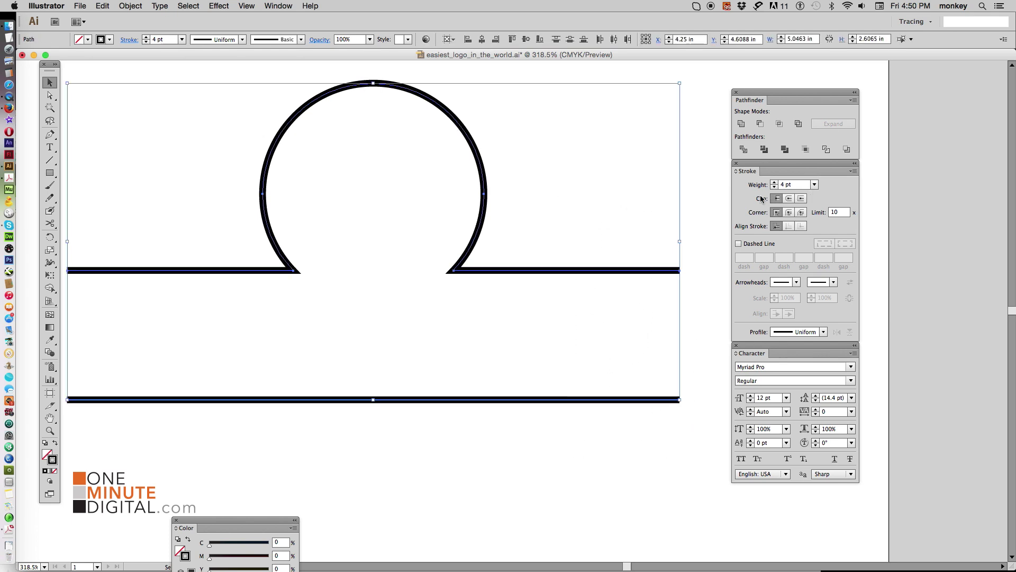
left_click(789, 198)
left_click(720, 254)
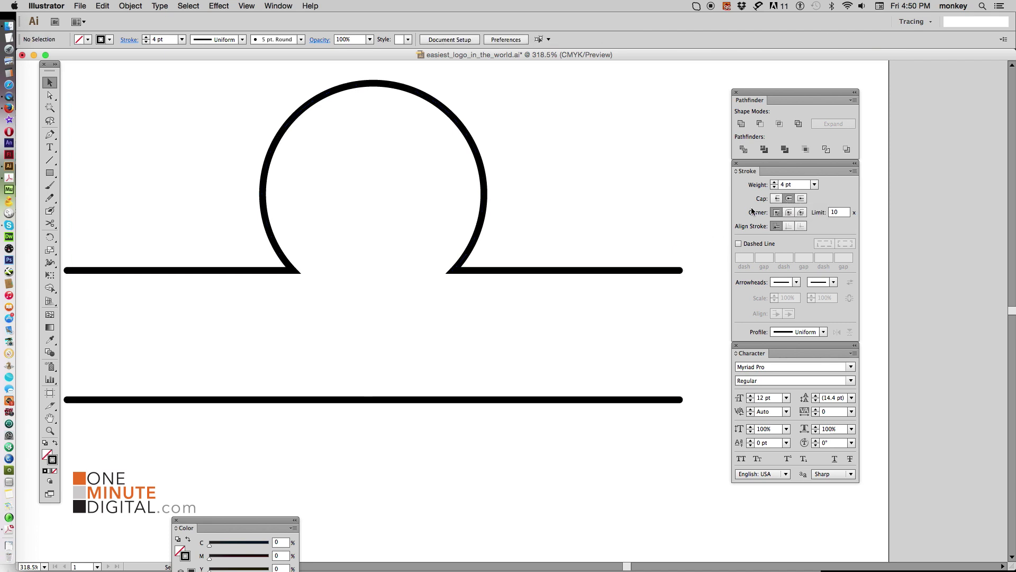
- Create an SH text object and copy the original logo's DK Fledermaus style onto it with the Eyedropper
key("super+minus")
key("super+minus")
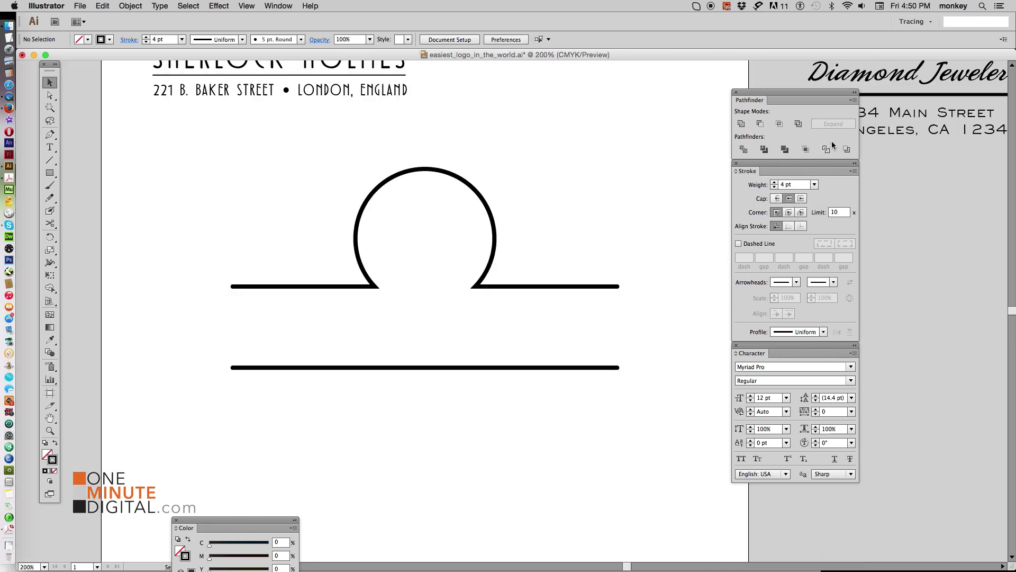
left_click_drag(625, 274, 656, 378)
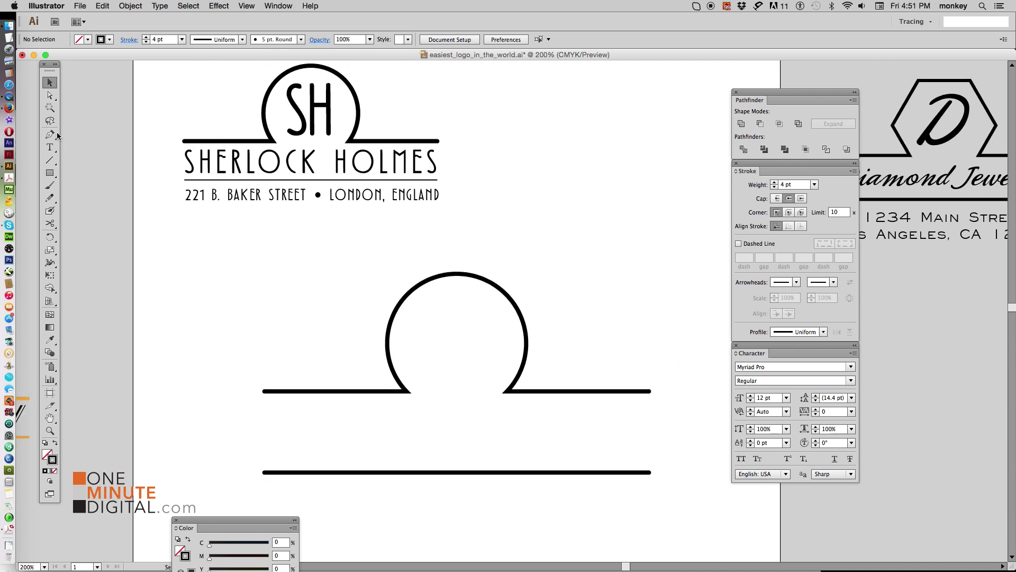
left_click(50, 148)
left_click(555, 212)
type("SH")
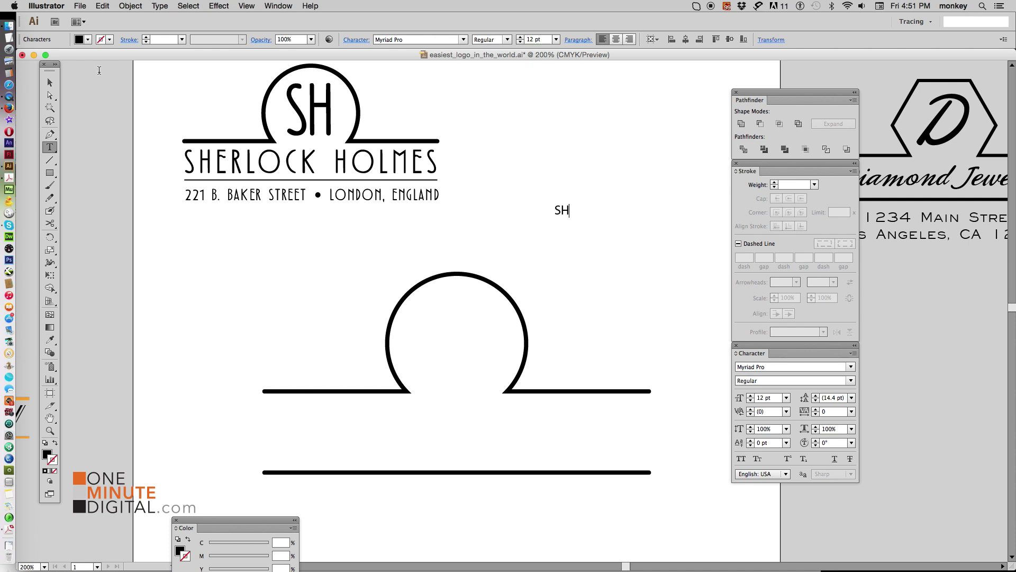
left_click(50, 83)
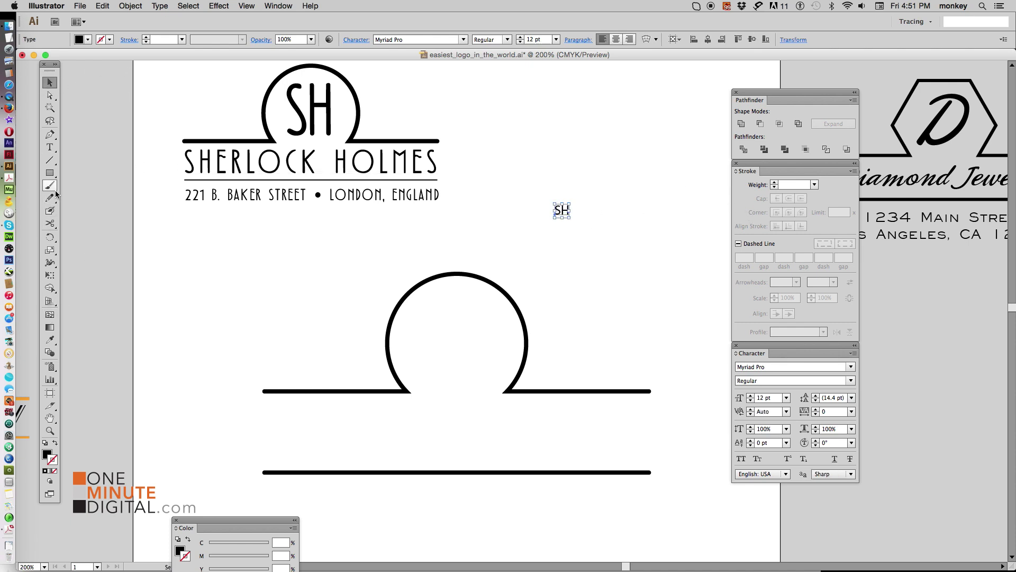
left_click(50, 340)
left_click(311, 117)
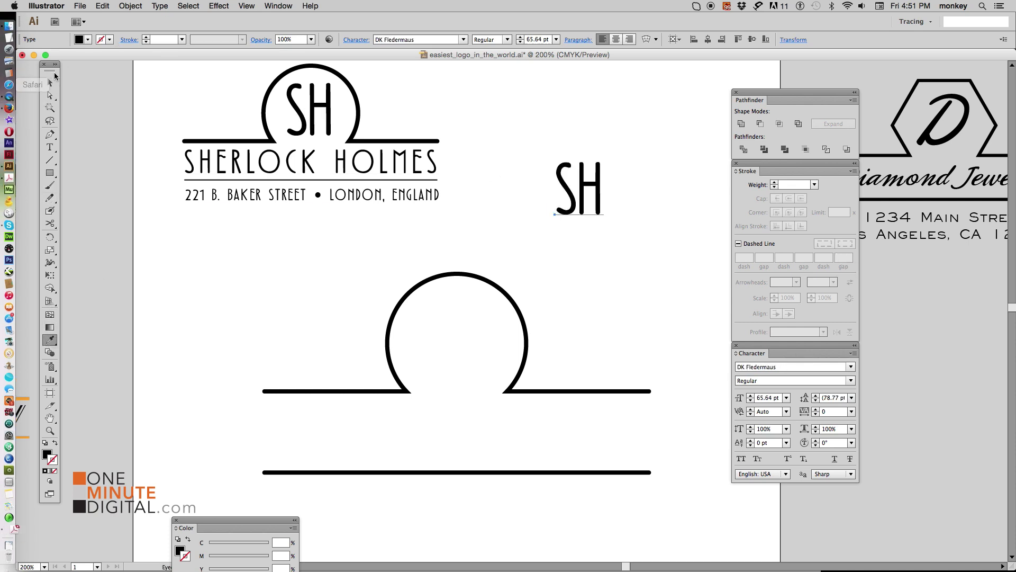
left_click(49, 82)
- Position the SH text centred inside the dome's circle
left_click_drag(597, 201, 446, 378)
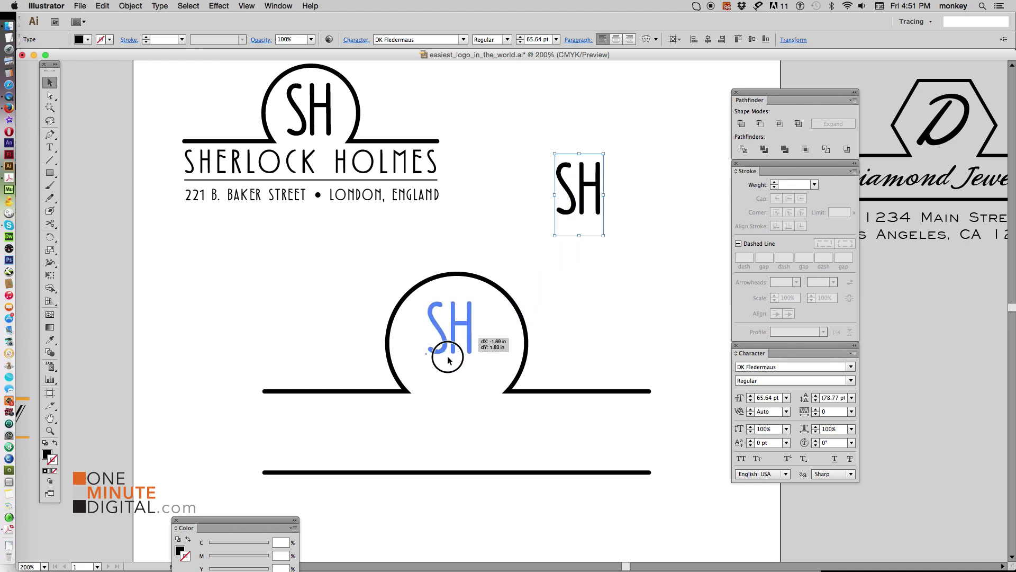
left_click_drag(452, 330, 475, 291)
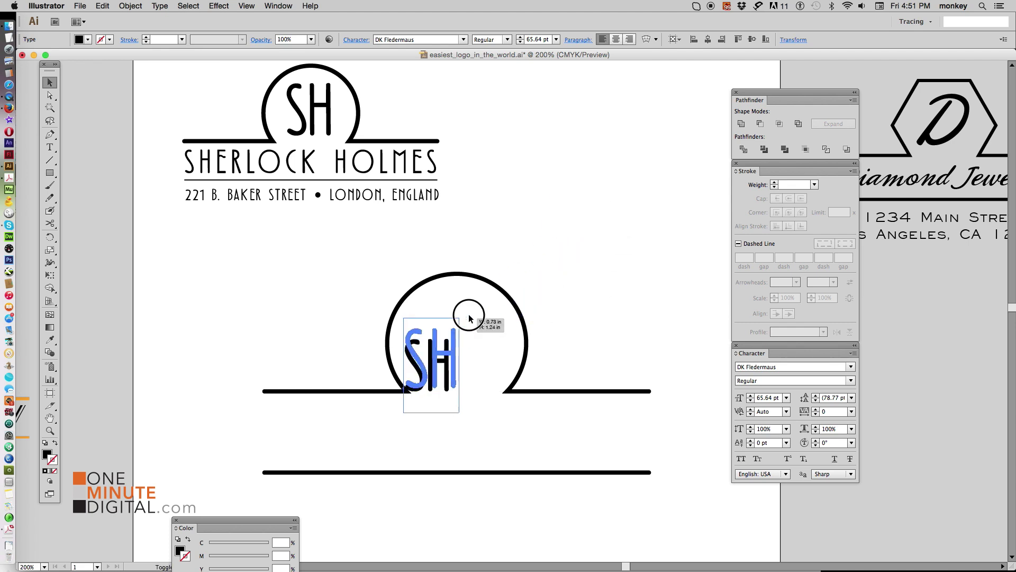
left_click_drag(473, 348, 476, 348)
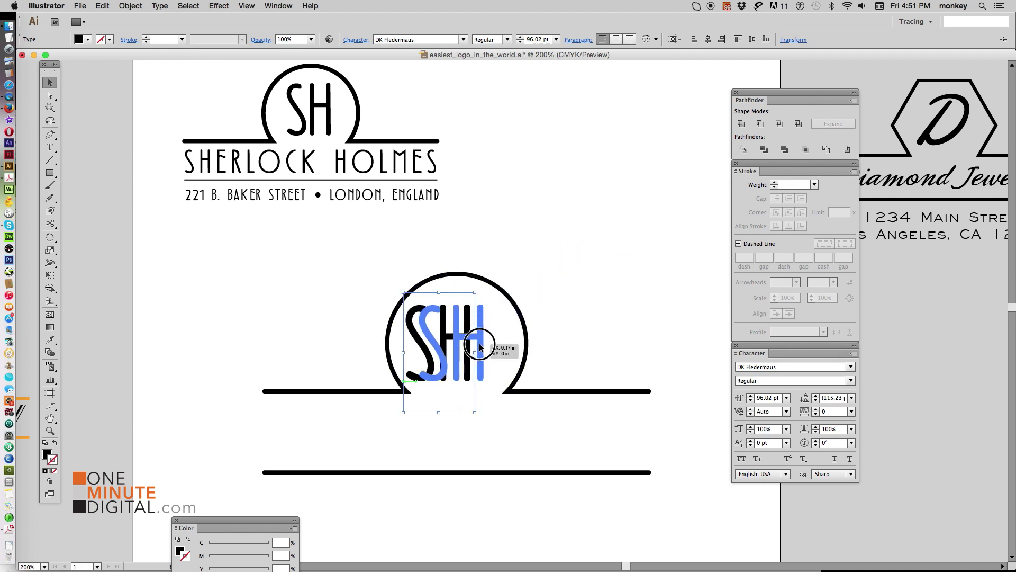
key("ctrl+z")
left_click(669, 422)
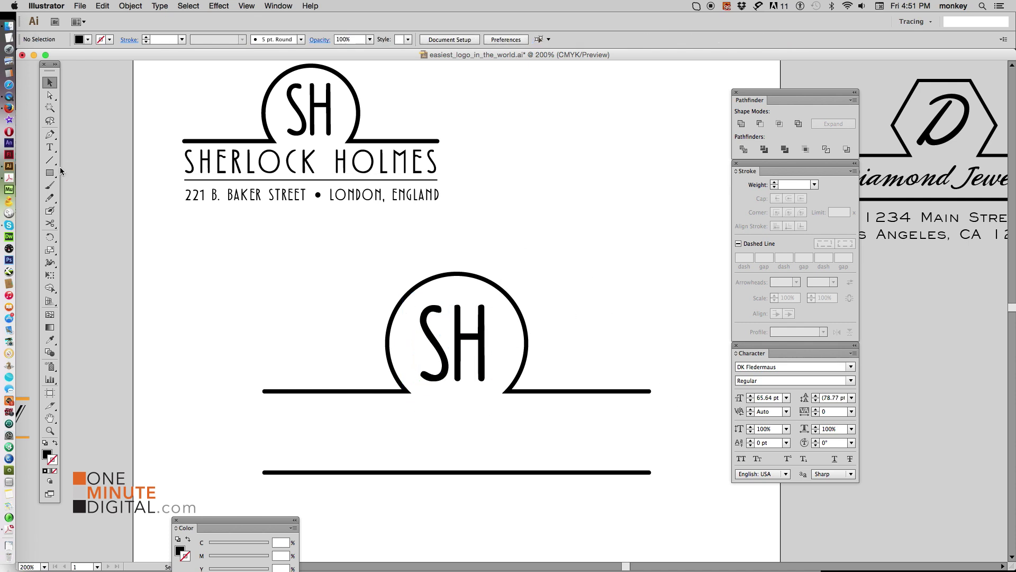
- Type 'SHERLOCK HOLMES', add the missing O, and scale it to fit between the lines
key("t")
left_click(562, 216)
type("SH")
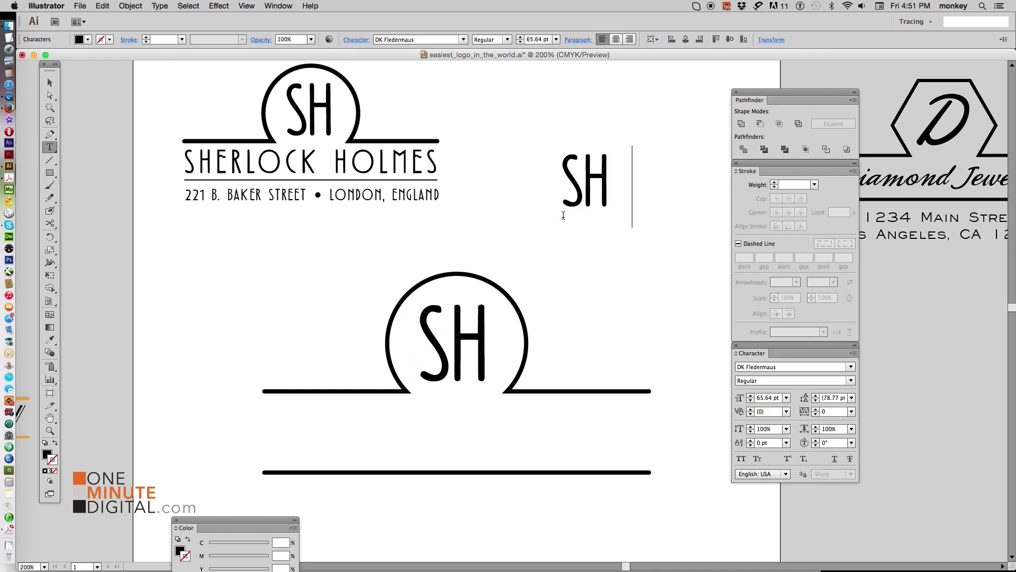
type("ERLOC")
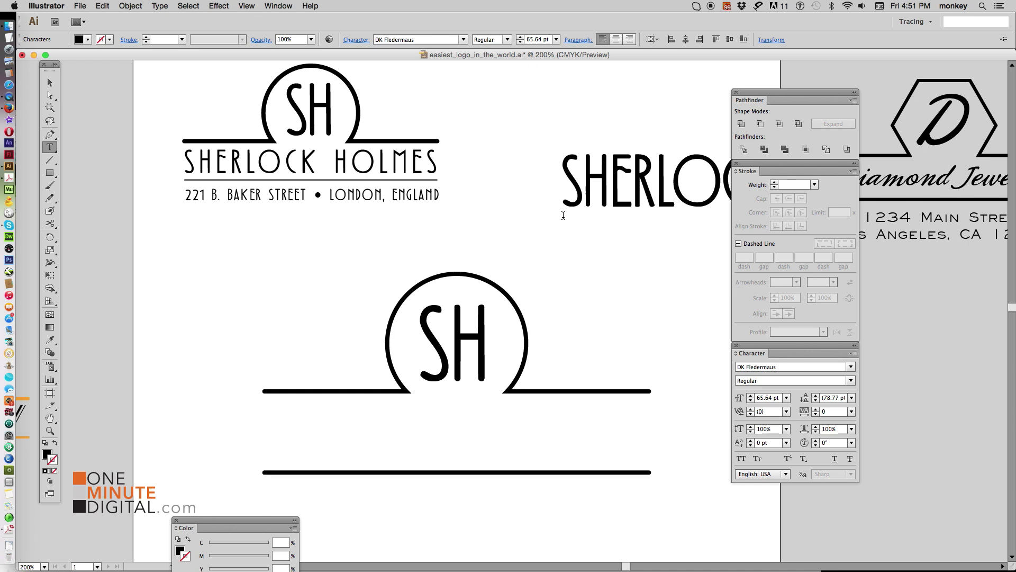
type("K HOLMES")
left_click(49, 83)
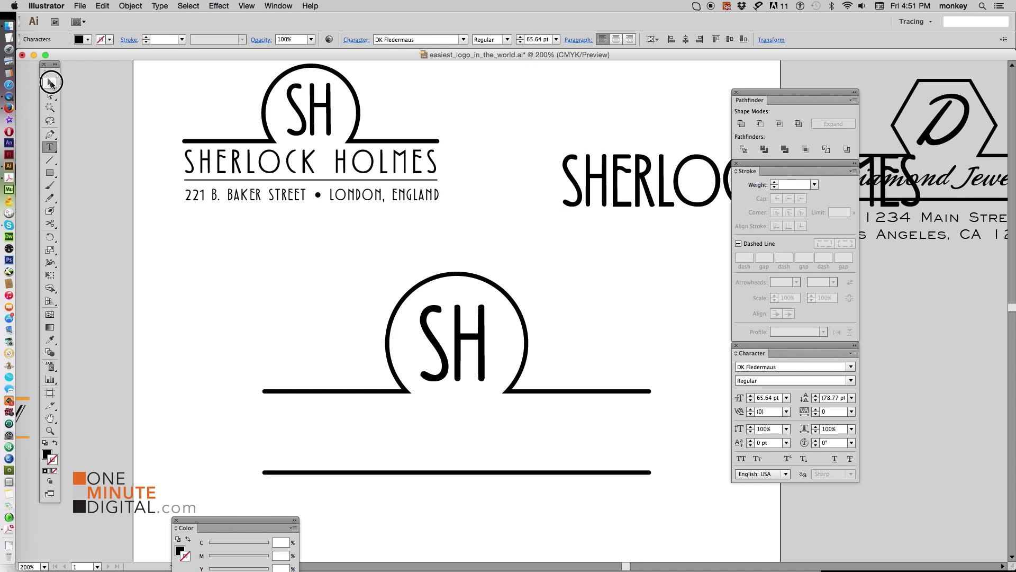
left_click_drag(606, 202, 323, 455)
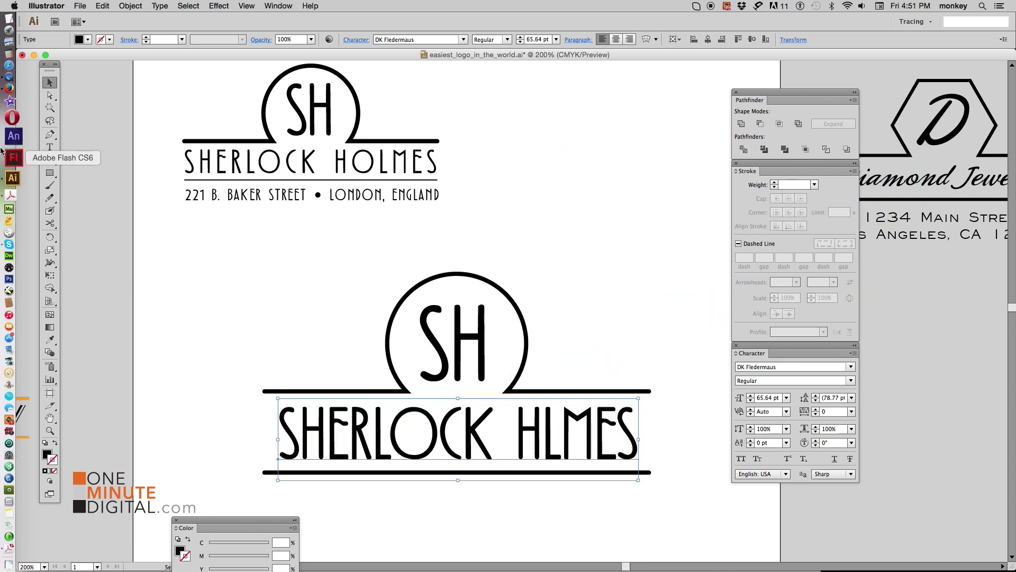
left_click(49, 149)
left_click(545, 428)
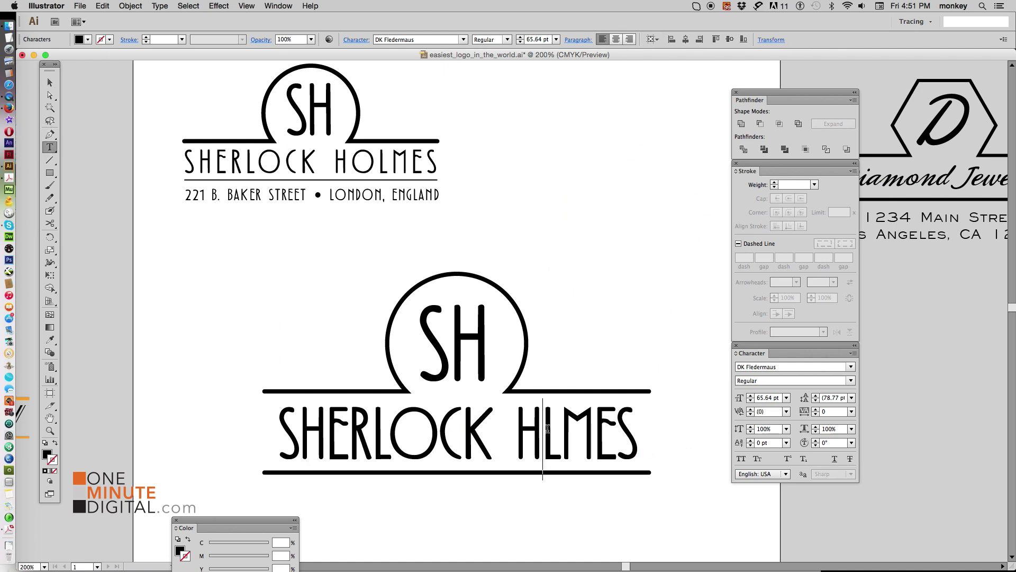
type("O")
left_click(50, 83)
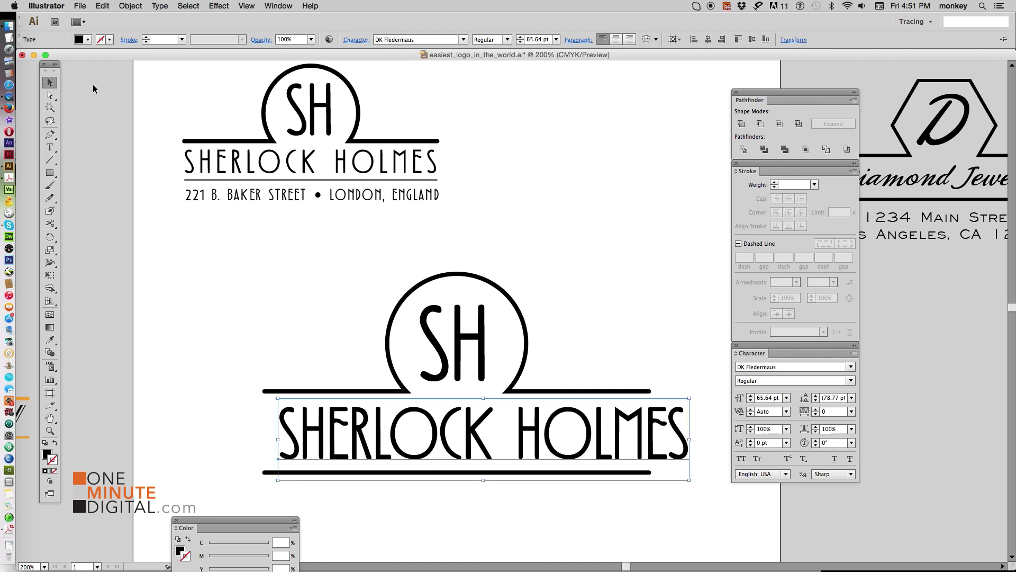
left_click_drag(539, 441, 526, 441)
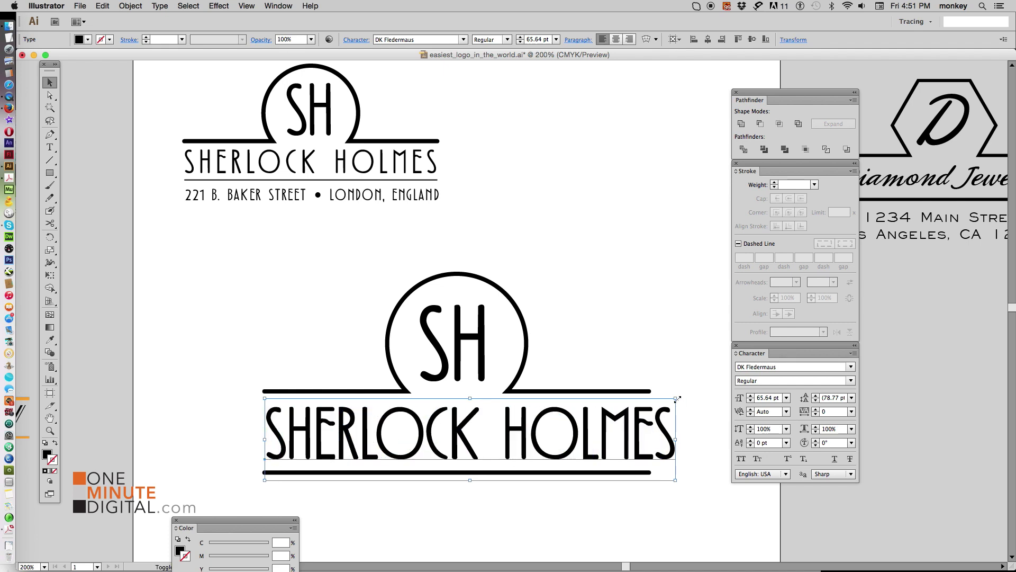
left_click_drag(677, 398, 597, 414)
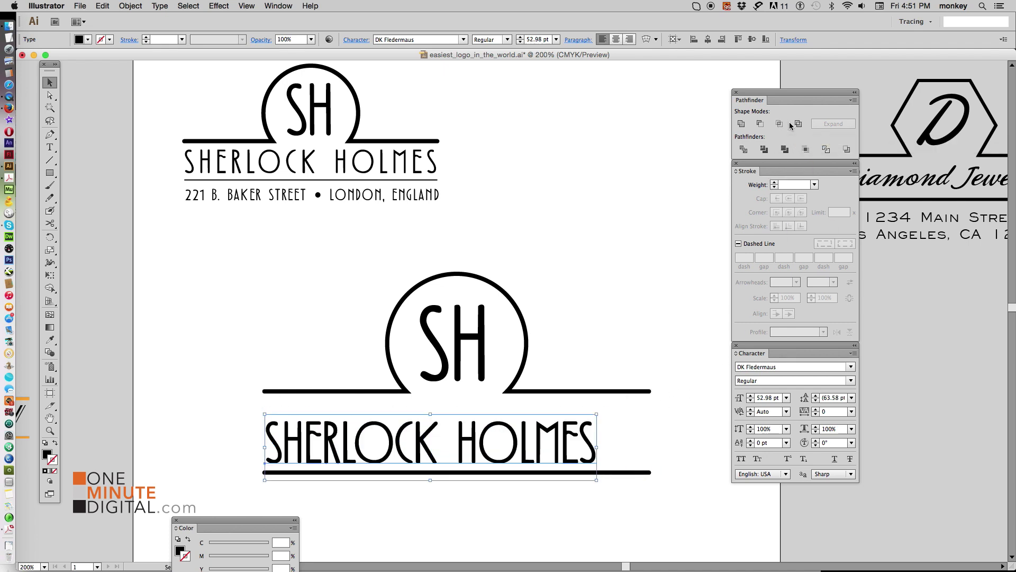
- Set the name's tracking to 70 and nudge it up under the arch line
left_click(852, 411)
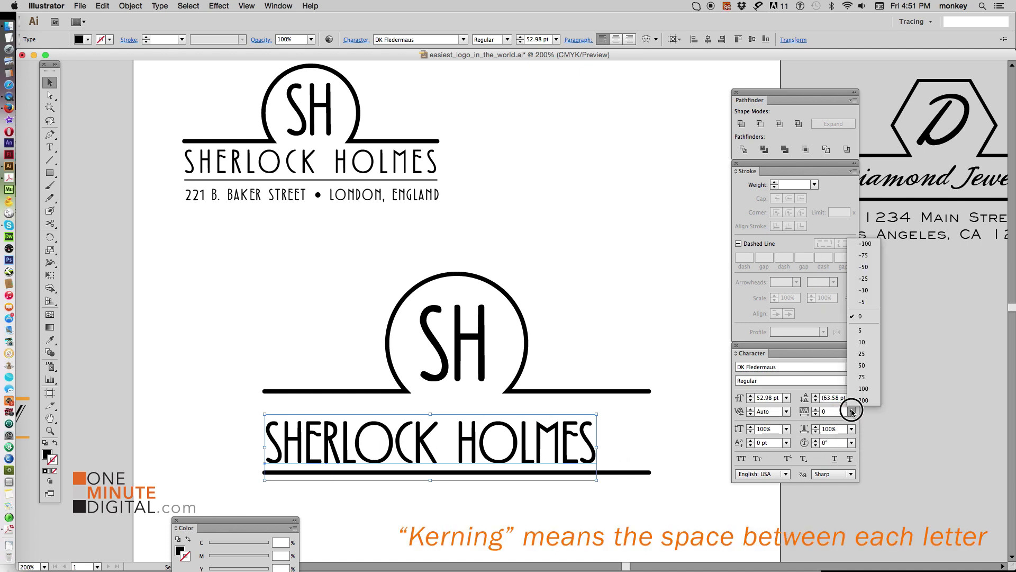
left_click(863, 342)
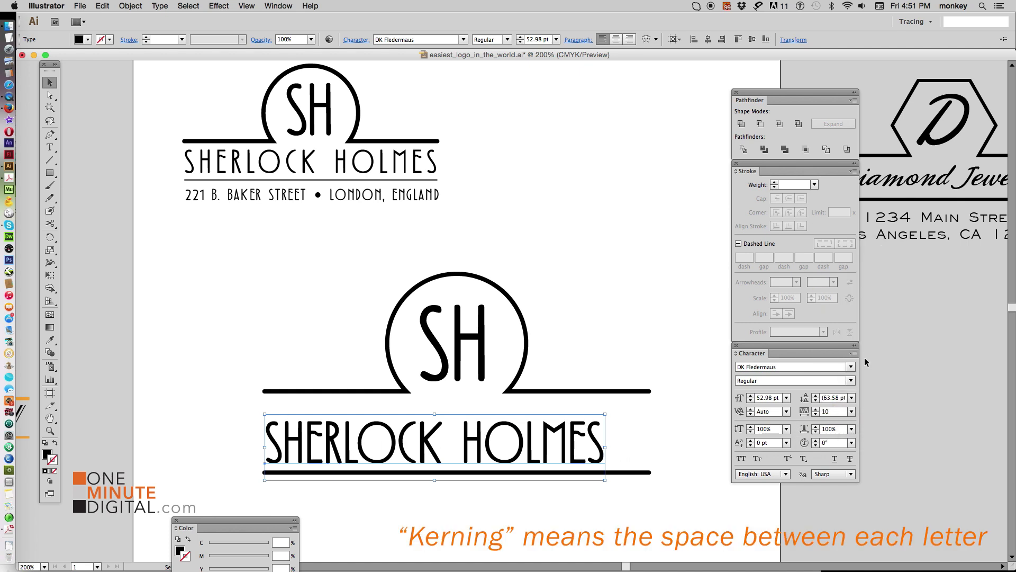
left_click(834, 413)
key("Up")
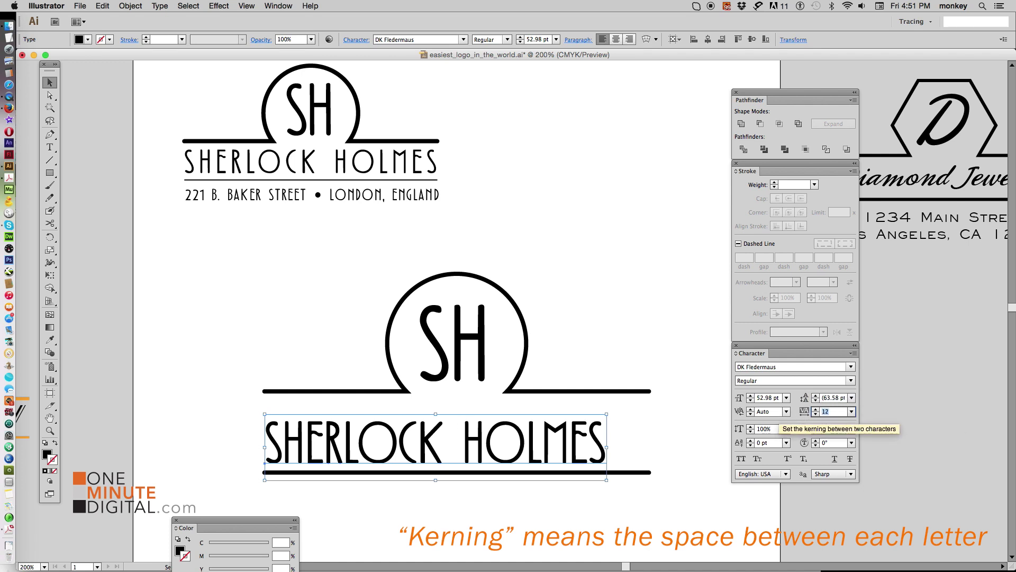
key("Up")
key("Up")
key("Up")
key("Up")
key("Up")
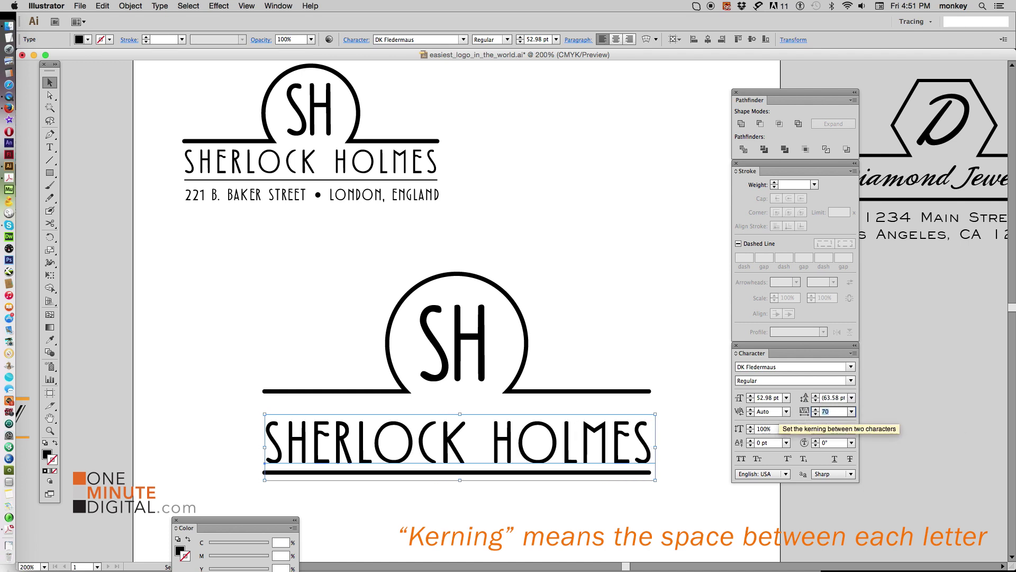
left_click(633, 296)
left_click_drag(605, 444, 605, 424)
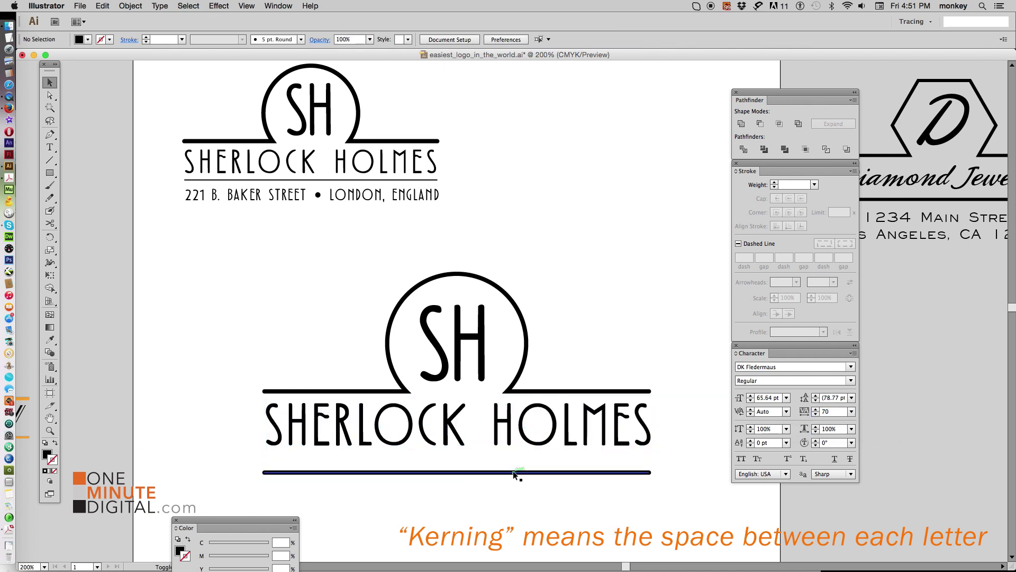
- Nudge the bottom rule up, then place a scaled copy of '221 B. Baker Street • London, England' beneath it
left_click_drag(513, 475, 515, 461)
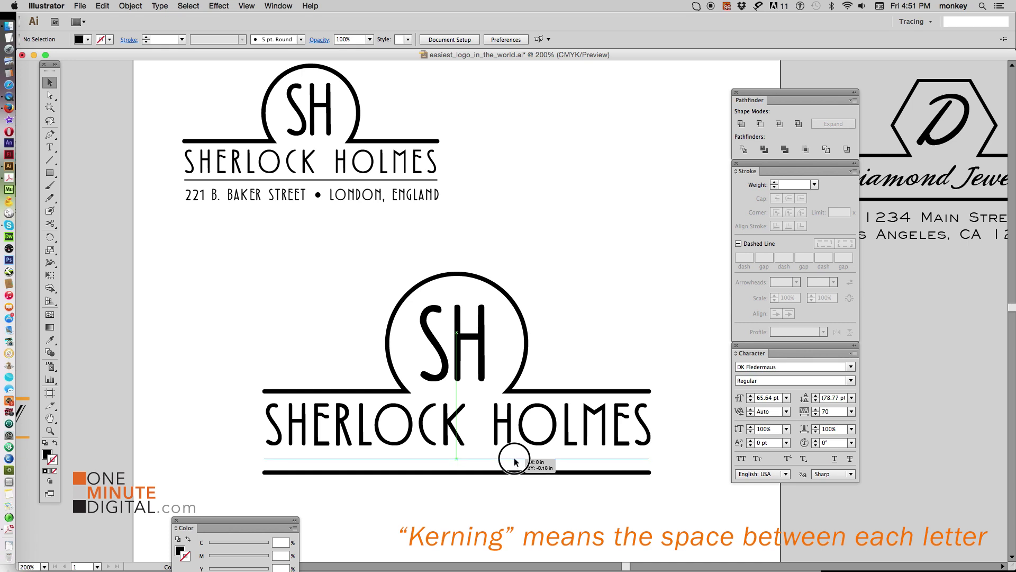
left_click_drag(516, 460, 515, 457)
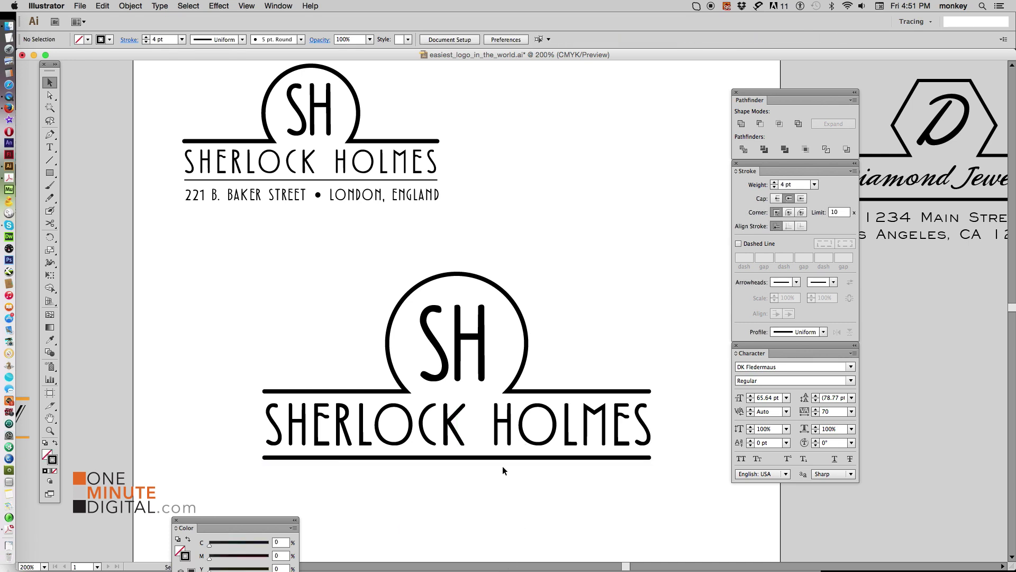
left_click(281, 197)
key("super+c")
key("super+v")
mouse_move(512, 316)
left_mouse_down()
mouse_move(454, 487)
mouse_move(395, 481)
left_mouse_up()
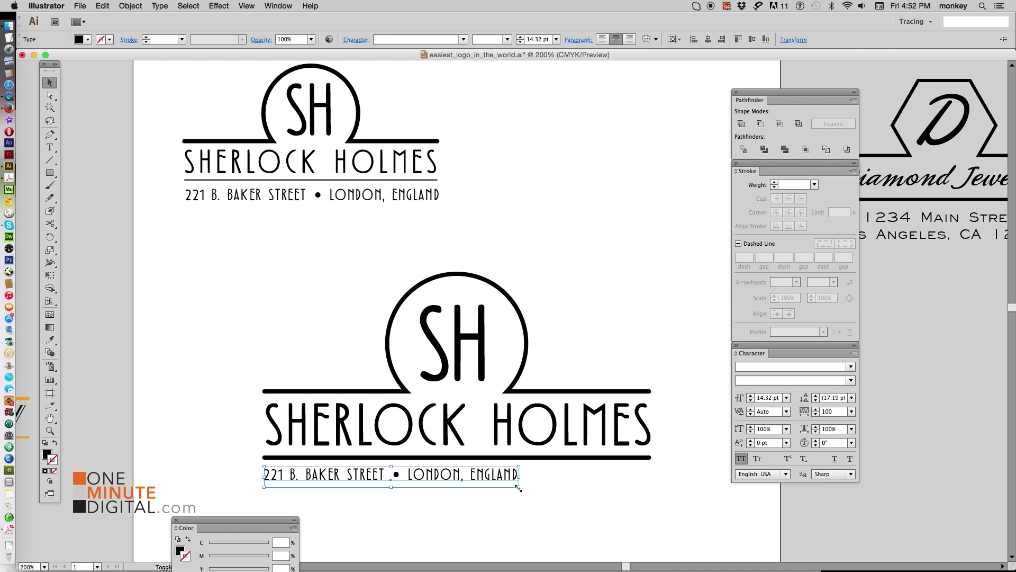
left_click_drag(518, 487, 650, 499)
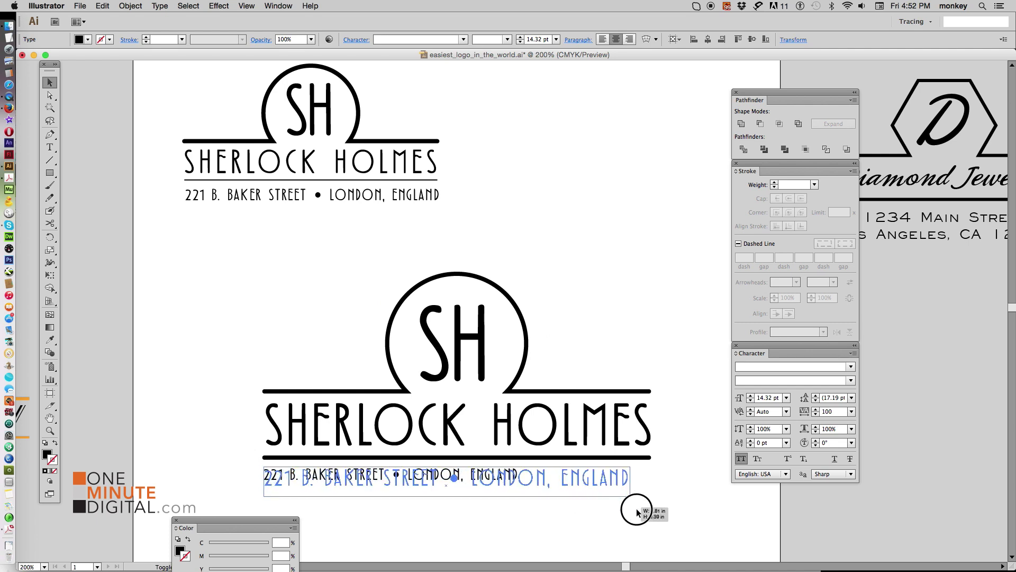
left_click(676, 506)
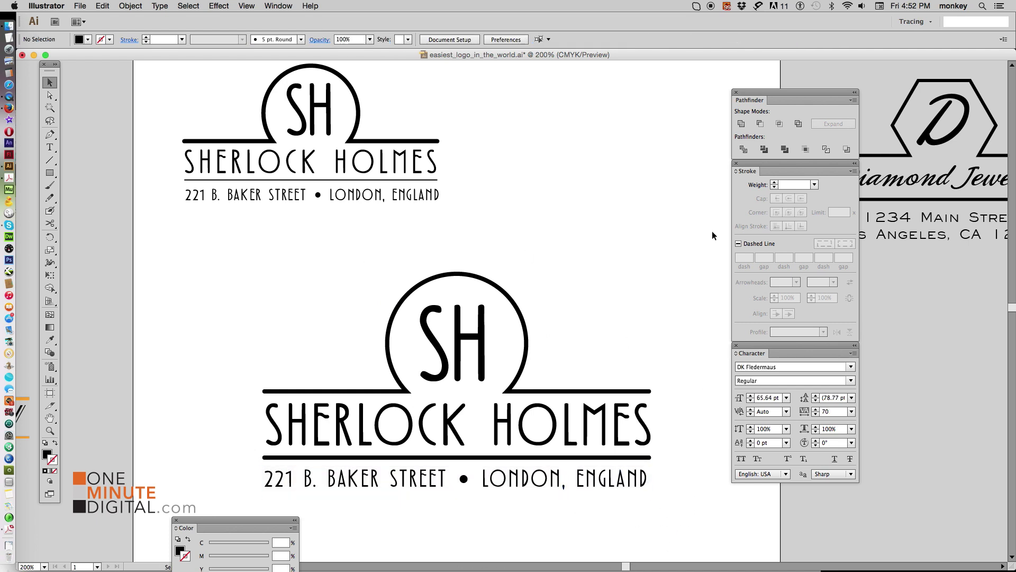
key("super+minus")
key("super+minus")
key("super+minus")
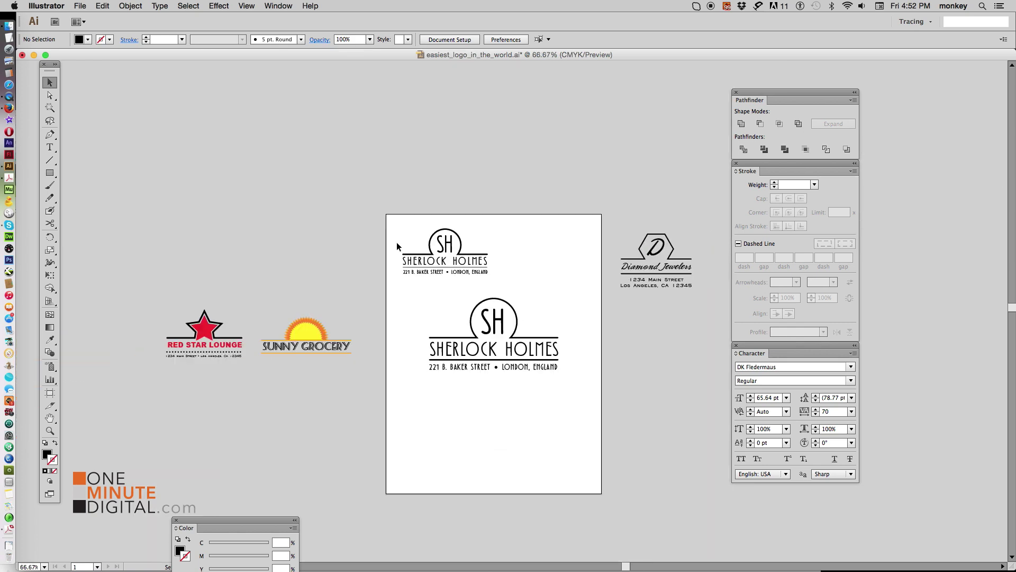
- Move both Sherlock logos off the artboard and bring Diamond Jewelers onto it, zoomed in
left_click_drag(396, 244, 562, 375)
left_click_drag(493, 321, 260, 166)
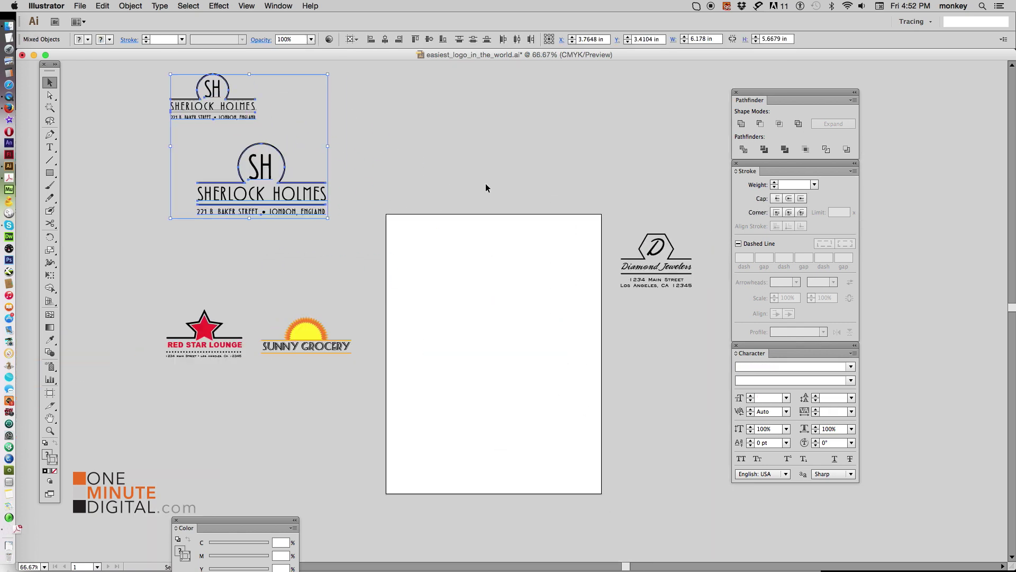
left_click_drag(657, 255, 442, 247)
left_click(50, 430)
mouse_move(356, 202)
left_mouse_down()
mouse_move(573, 360)
mouse_move(627, 415)
left_mouse_up()
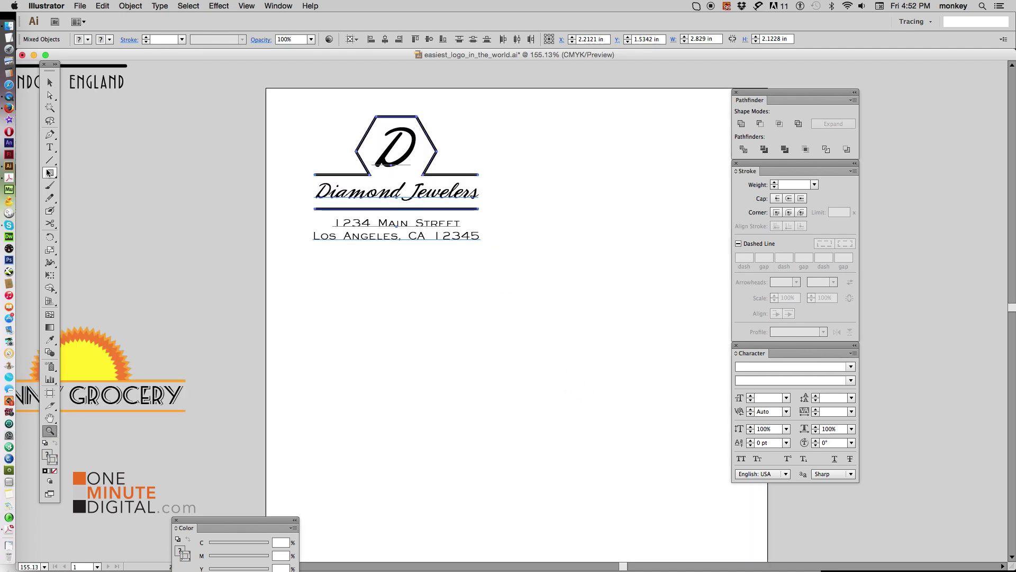
- Draw an unfilled black-outlined hexagon below the Diamond Jewelers logo
left_click_drag(49, 174, 119, 179)
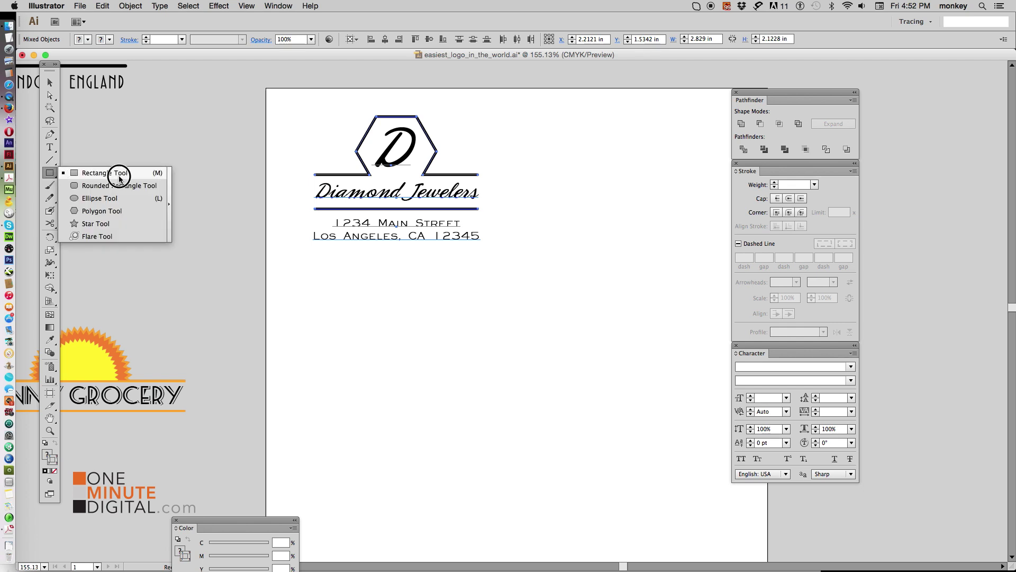
left_click_drag(119, 179, 123, 211)
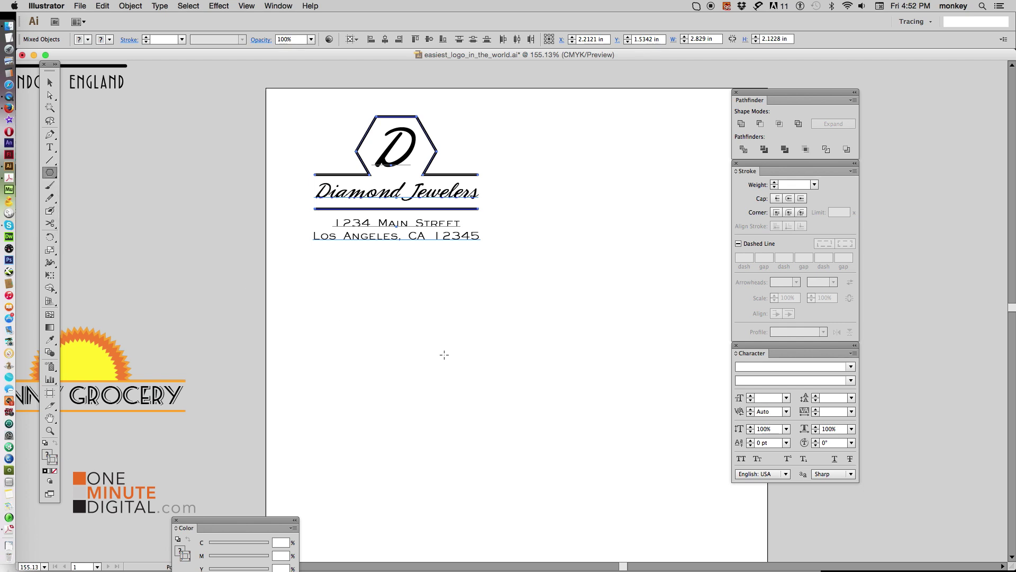
left_click_drag(465, 329, 529, 415)
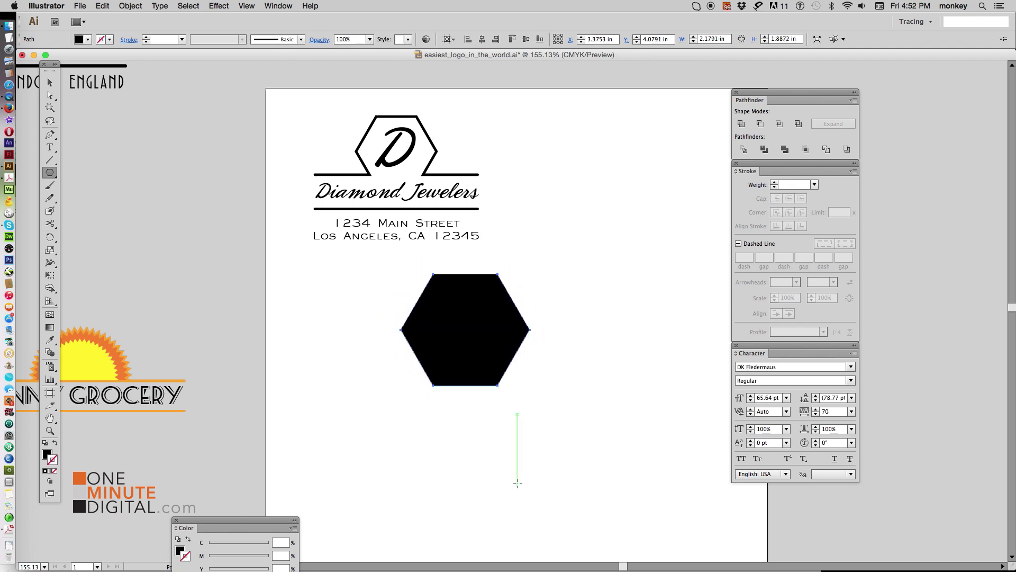
left_click(55, 446)
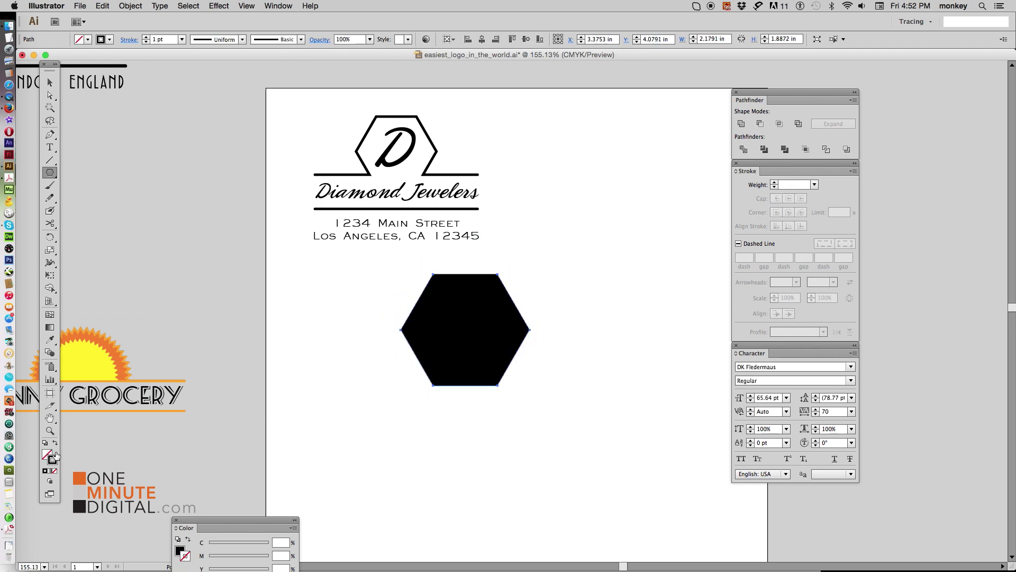
left_click(50, 172)
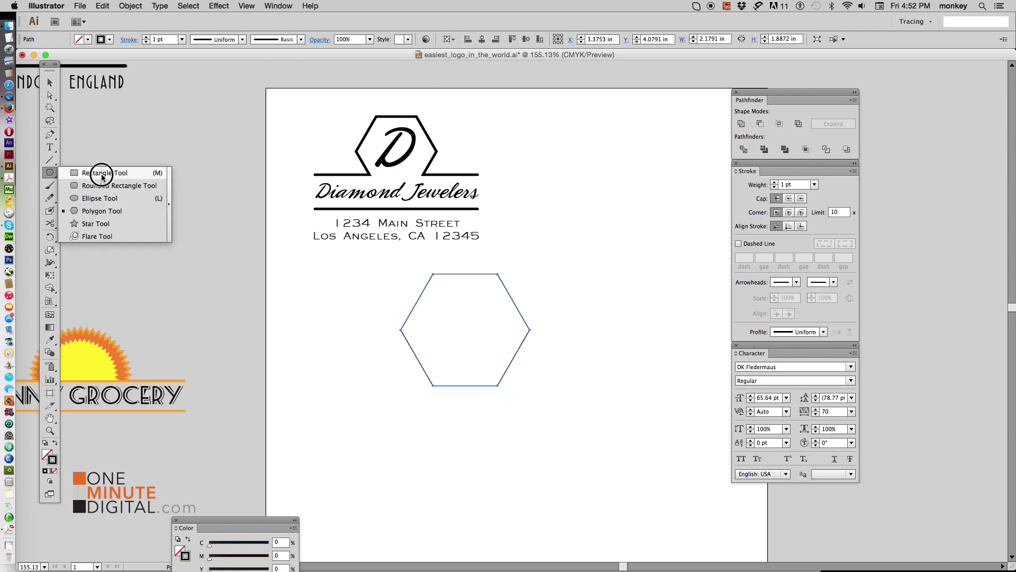
- Draw a wide rectangle under the hexagon, centre them horizontally, and raise the hexagon slightly
left_click_drag(50, 172, 103, 172)
left_click_drag(311, 355, 629, 418)
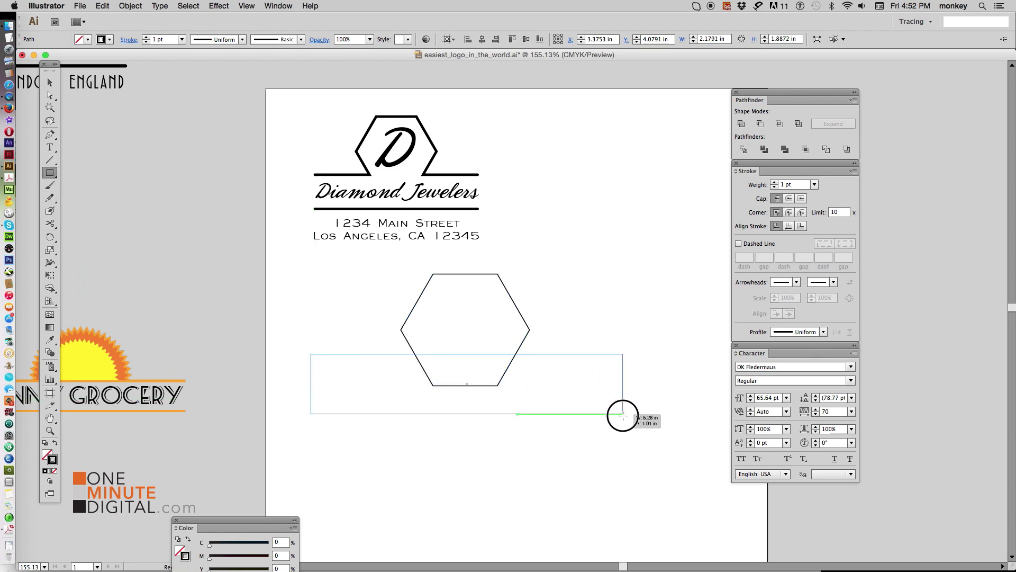
left_click(49, 83)
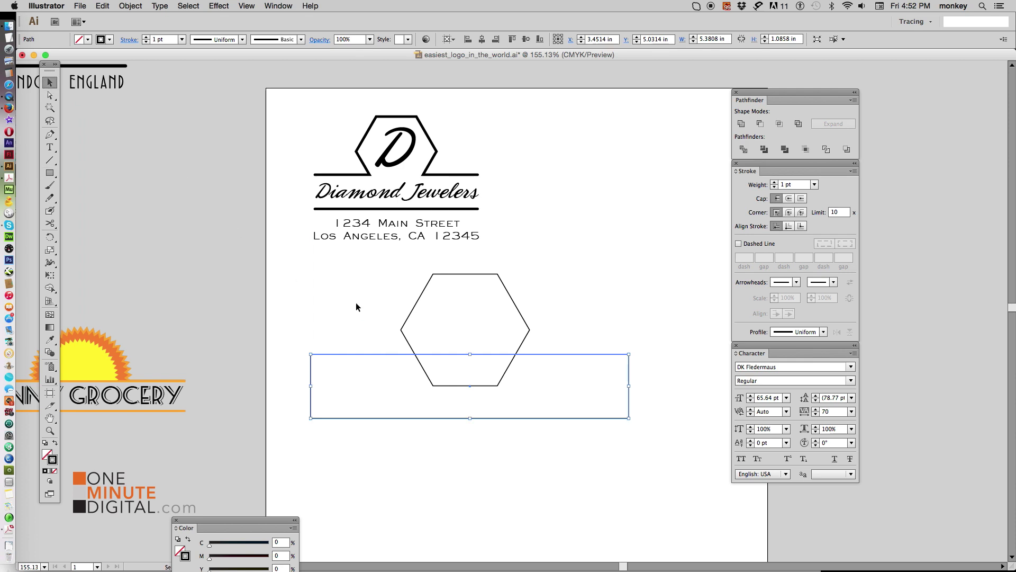
left_click_drag(356, 286, 530, 398)
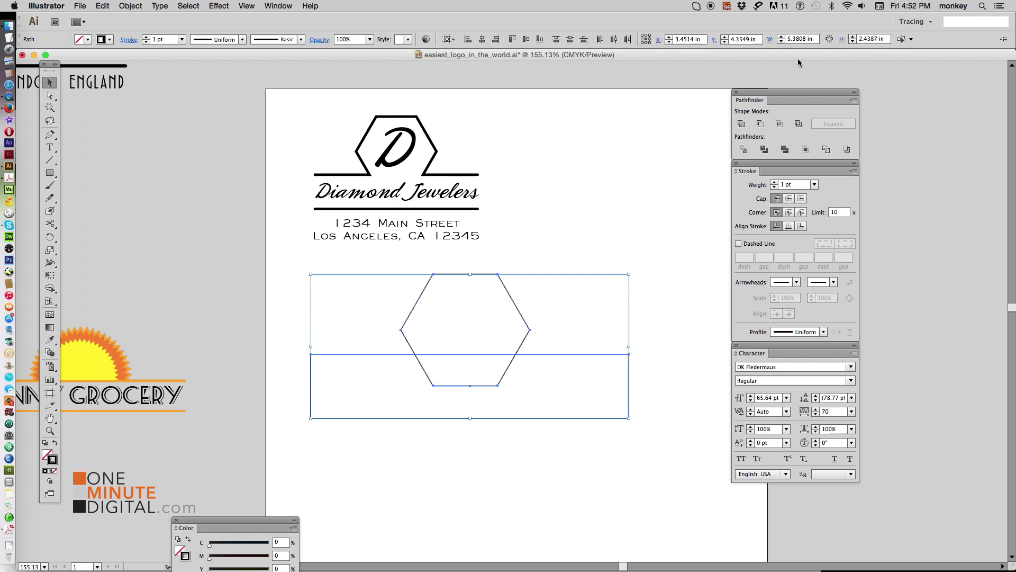
left_click(484, 41)
left_click(652, 201)
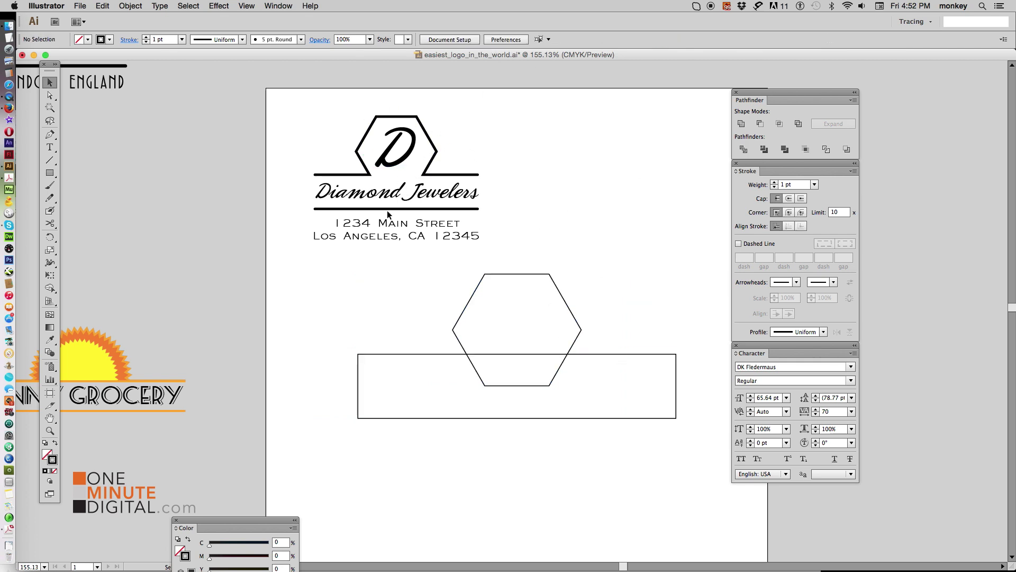
left_click_drag(574, 348, 577, 332)
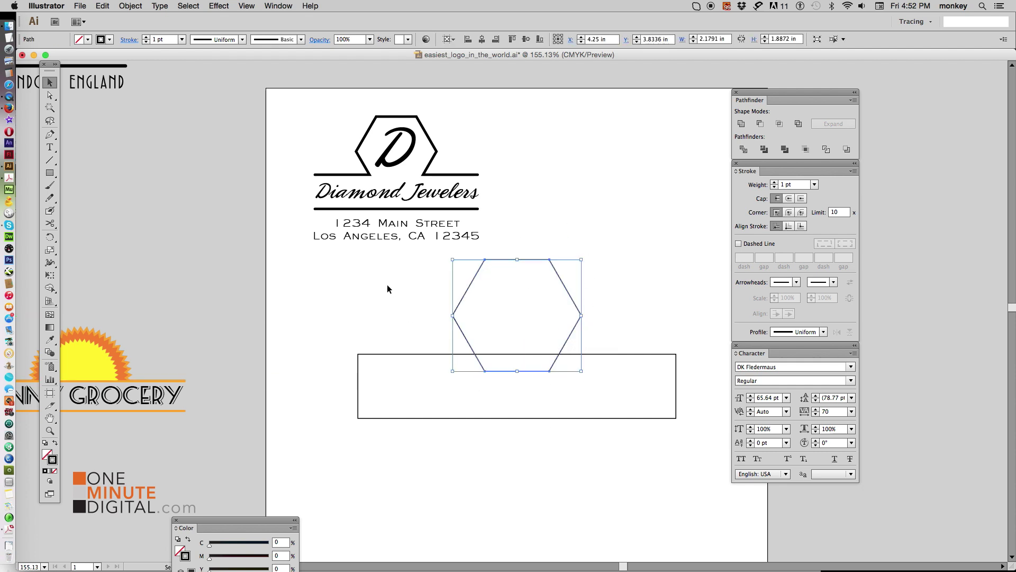
- Unite the hexagon and rectangle in Pathfinder and give the merged outline a 3 pt stroke
mouse_move(365, 289)
left_mouse_down()
mouse_move(423, 305)
mouse_move(669, 515)
left_mouse_up()
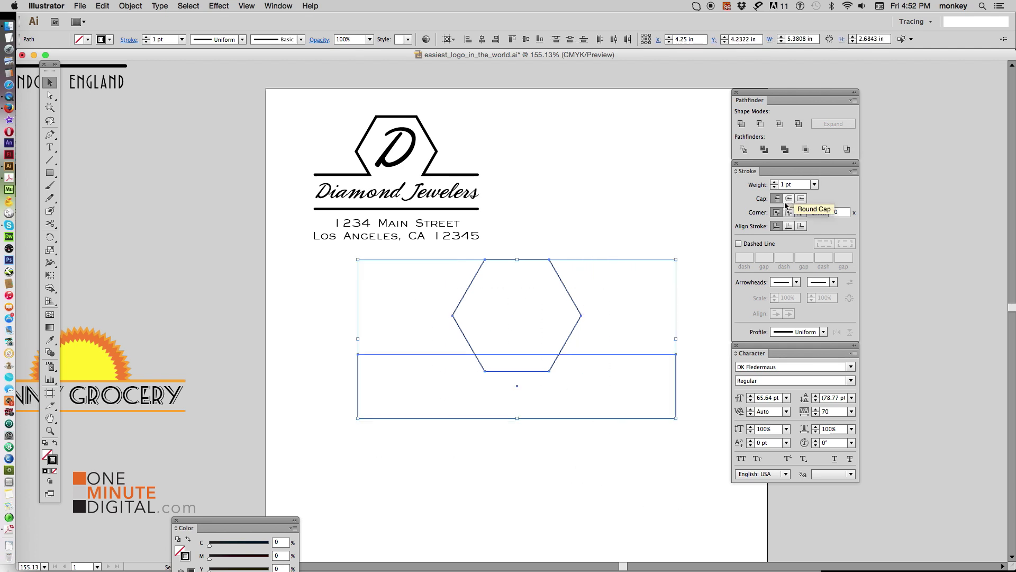
left_click(744, 126)
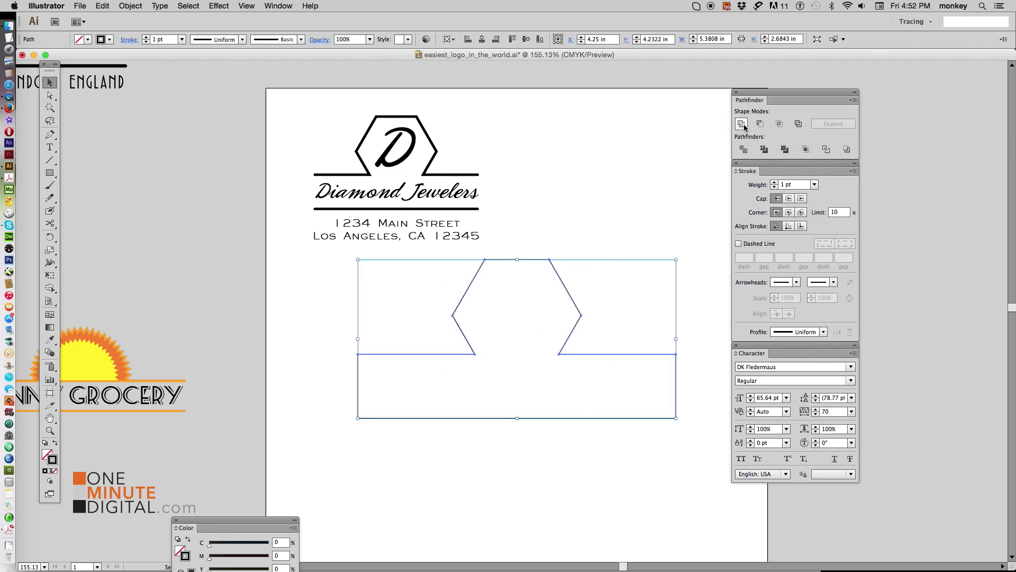
left_click(776, 183)
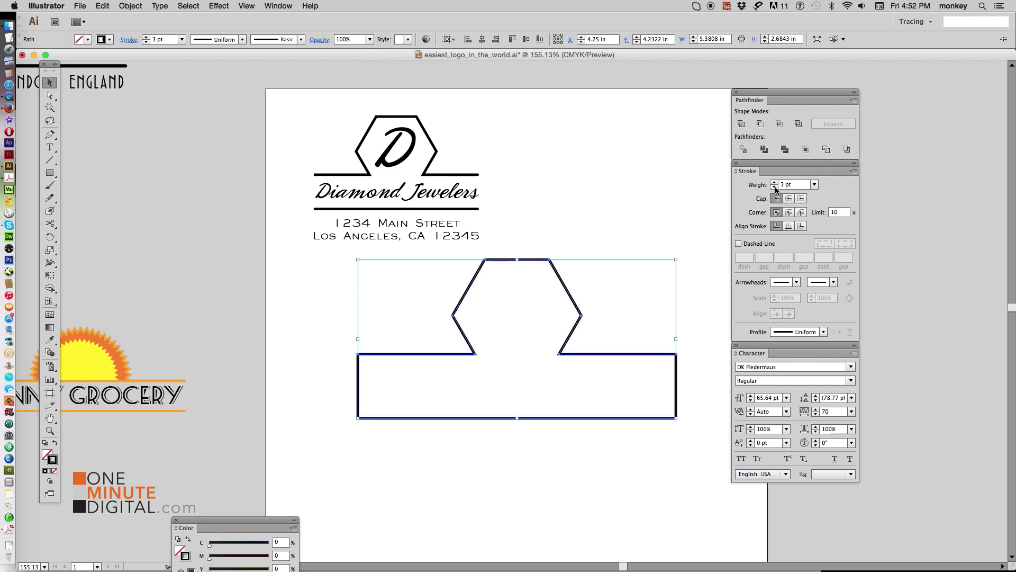
left_click(609, 199)
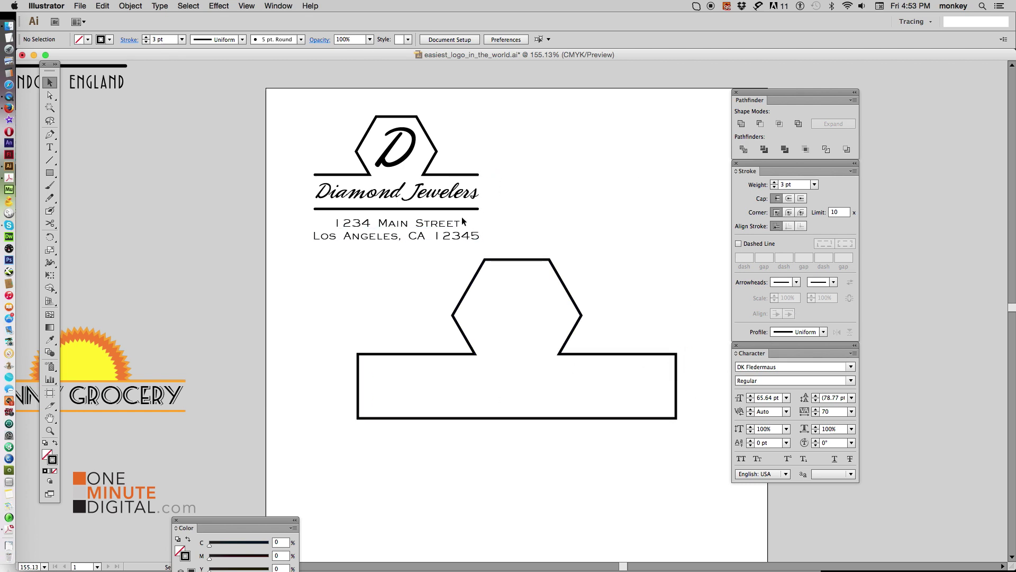
left_click(49, 432)
left_click_drag(348, 199, 704, 483)
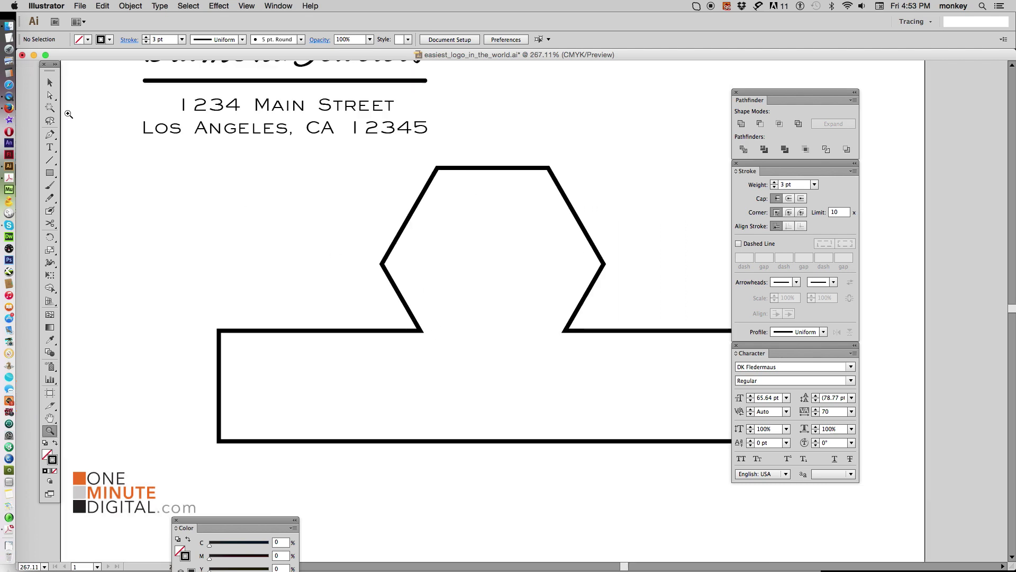
- Cut the merged path with Scissors at the rectangle's four corners
left_click(53, 84)
left_click_drag(379, 219, 364, 413)
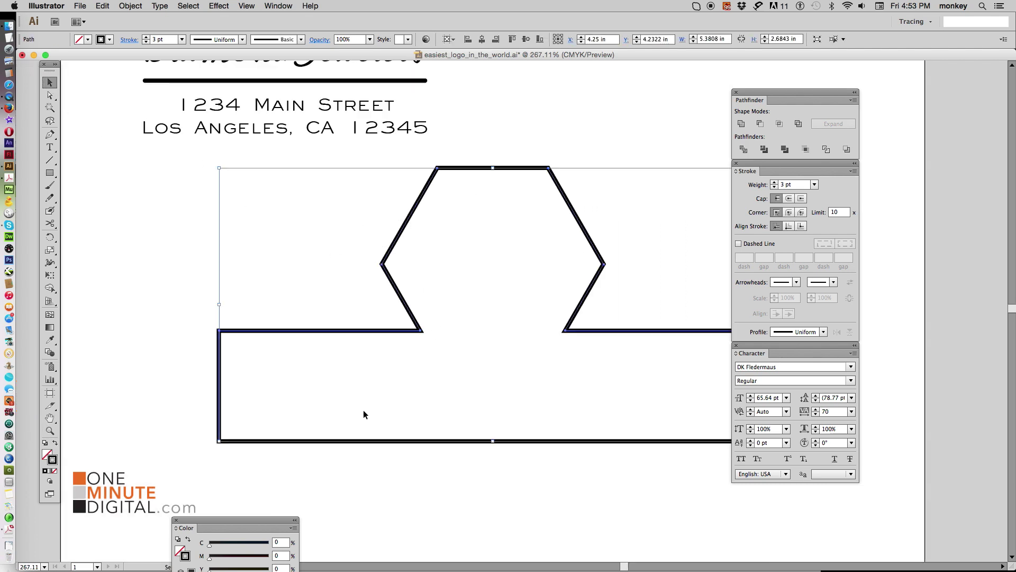
left_click(56, 224)
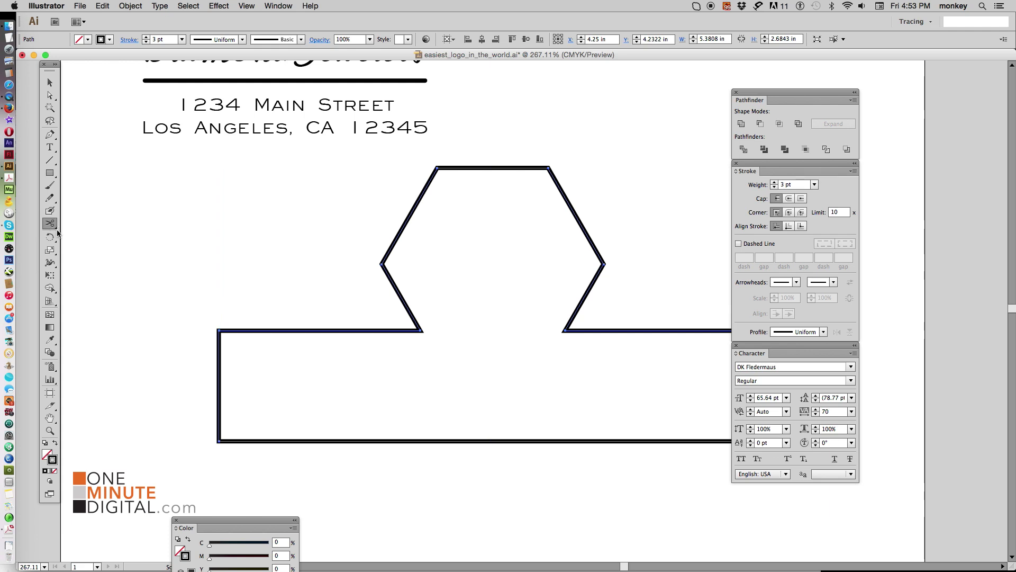
left_click(219, 330)
left_click(219, 441)
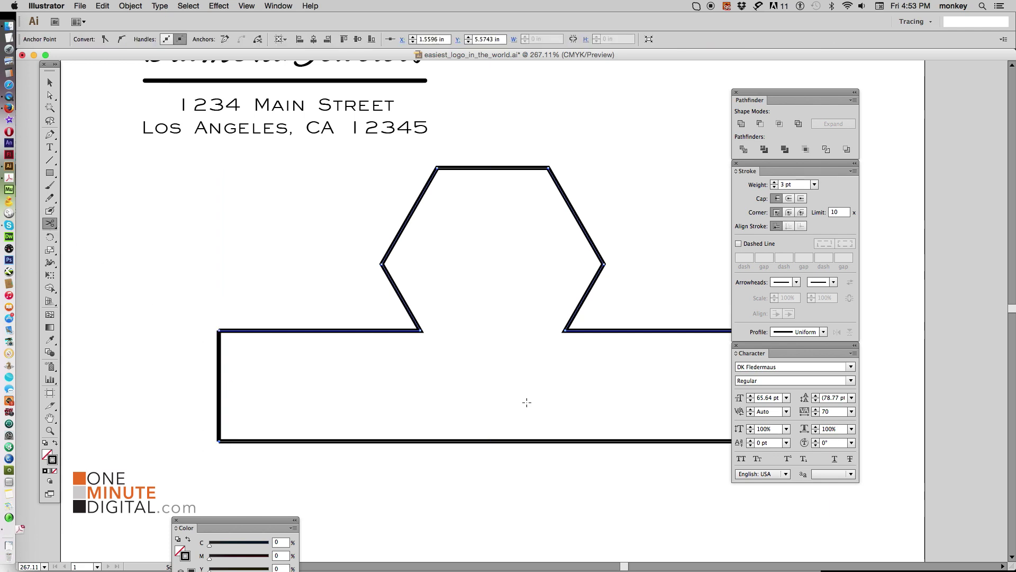
scroll(381, 365, "right", 5)
scroll(476, 344, "right", 1)
left_click(584, 316)
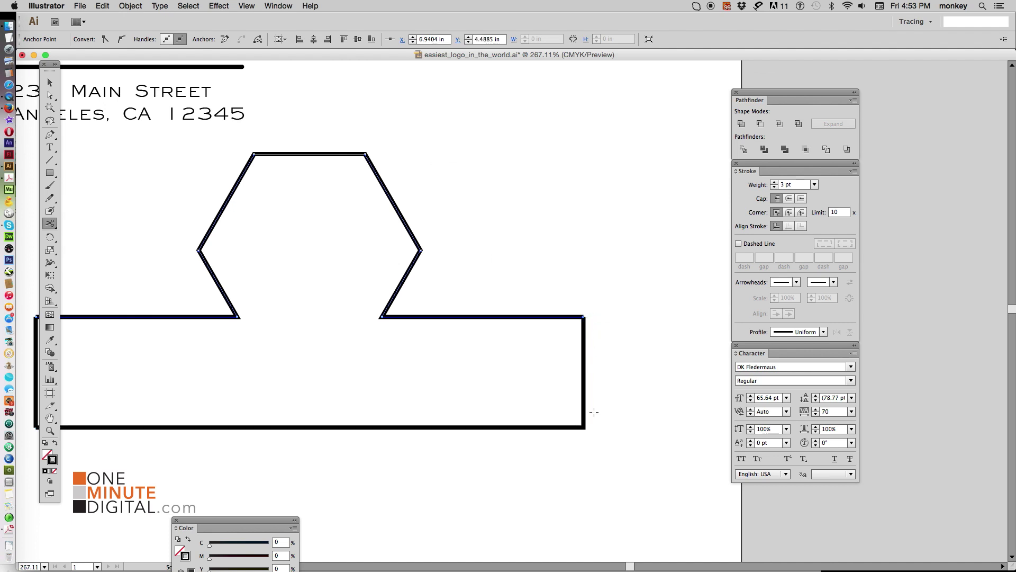
left_click(584, 427)
- Delete the rectangle's left and right vertical edges
left_click(50, 95)
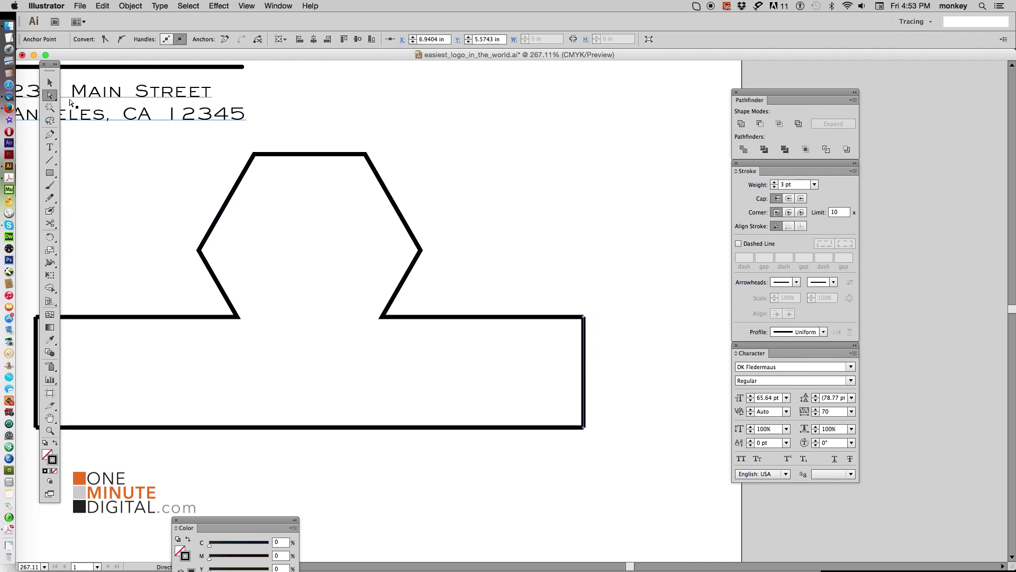
left_click(584, 350)
key("Delete")
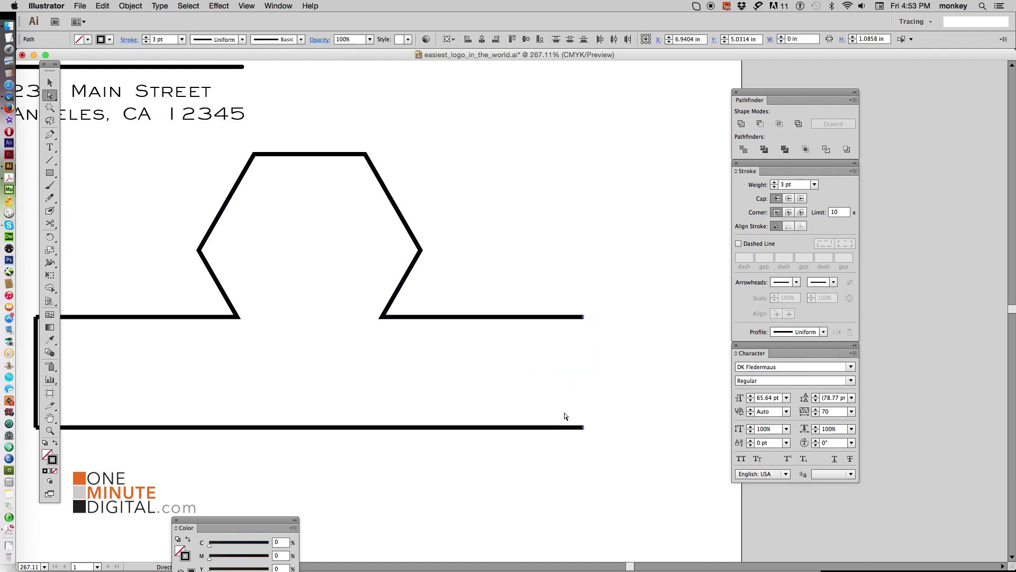
scroll(375, 336, "left", 5)
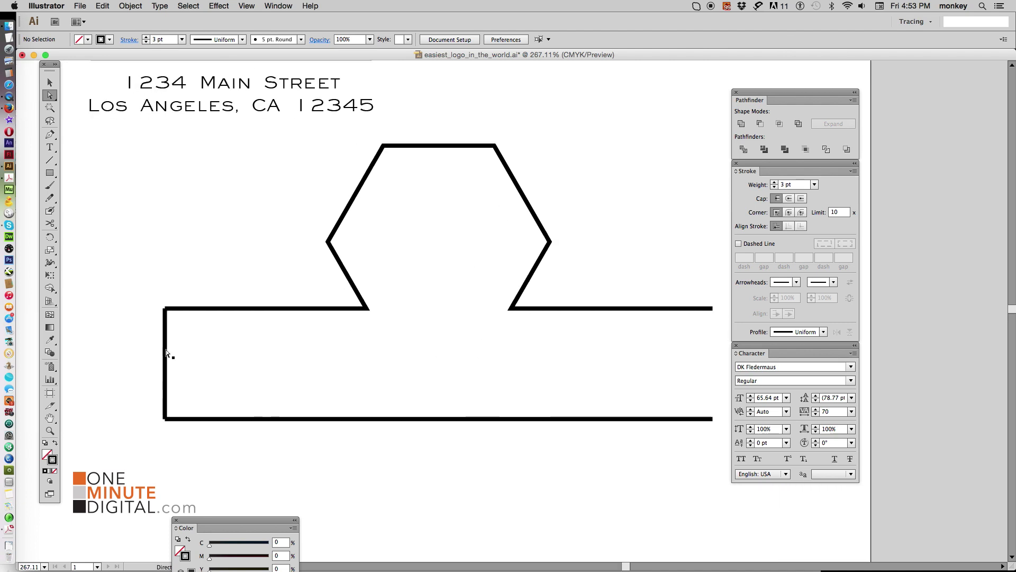
left_click(166, 349)
key("Delete")
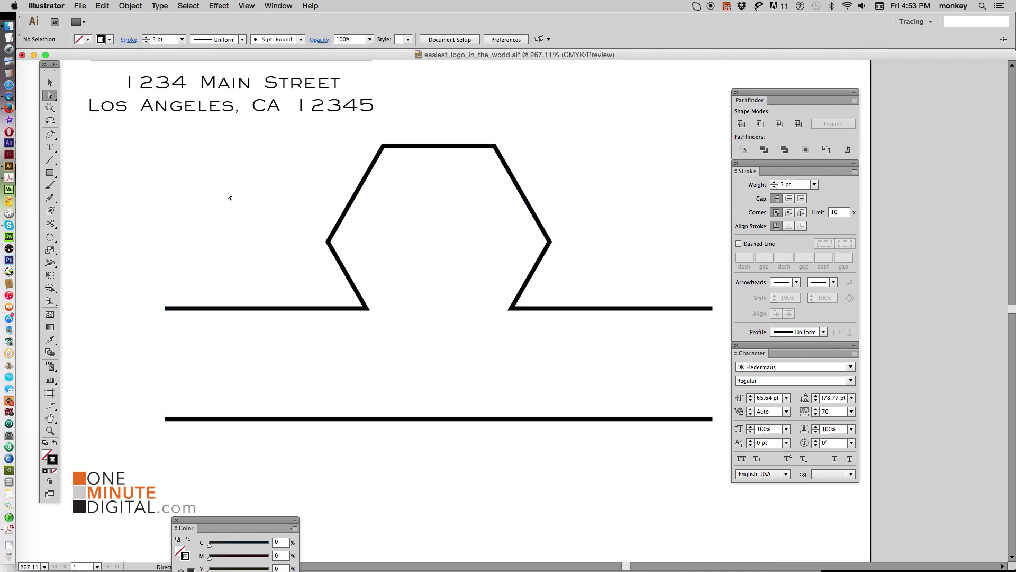
- Apply Round Cap to the hexagon and remaining horizontal lines
left_click(50, 83)
left_click_drag(267, 214, 614, 456)
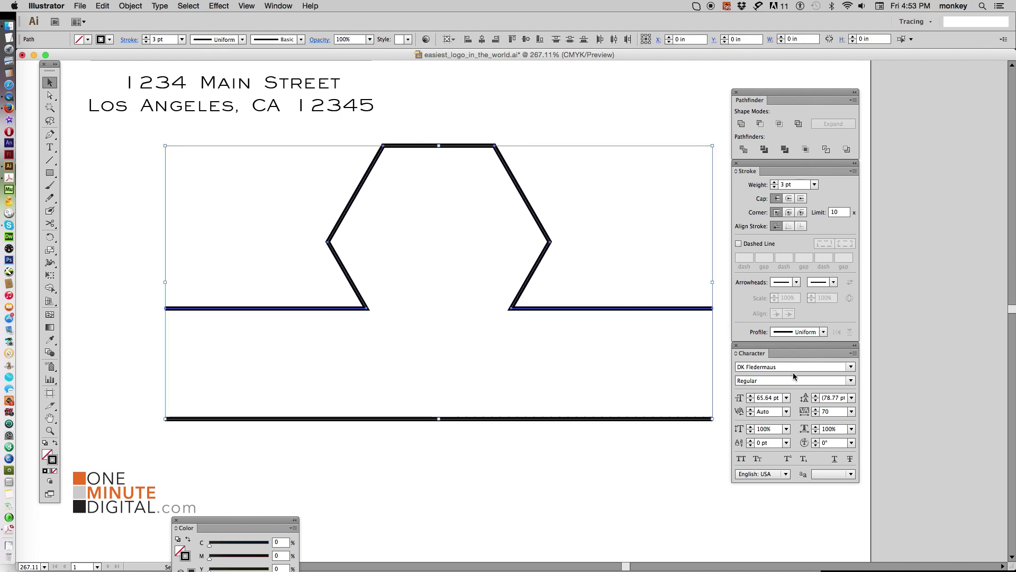
left_click(789, 199)
left_click(613, 232)
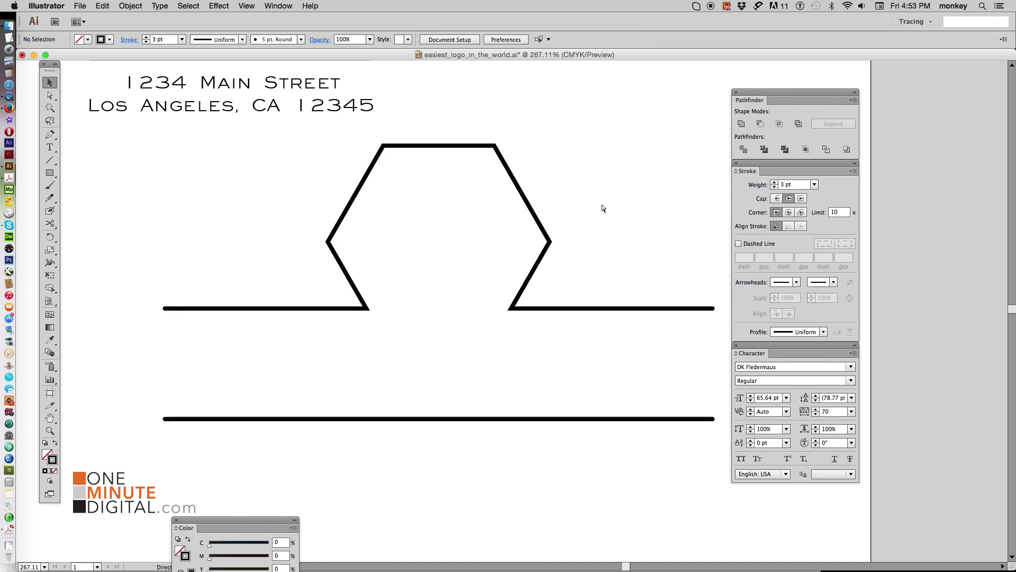
key("ctrl+minus")
key("ctrl+minus")
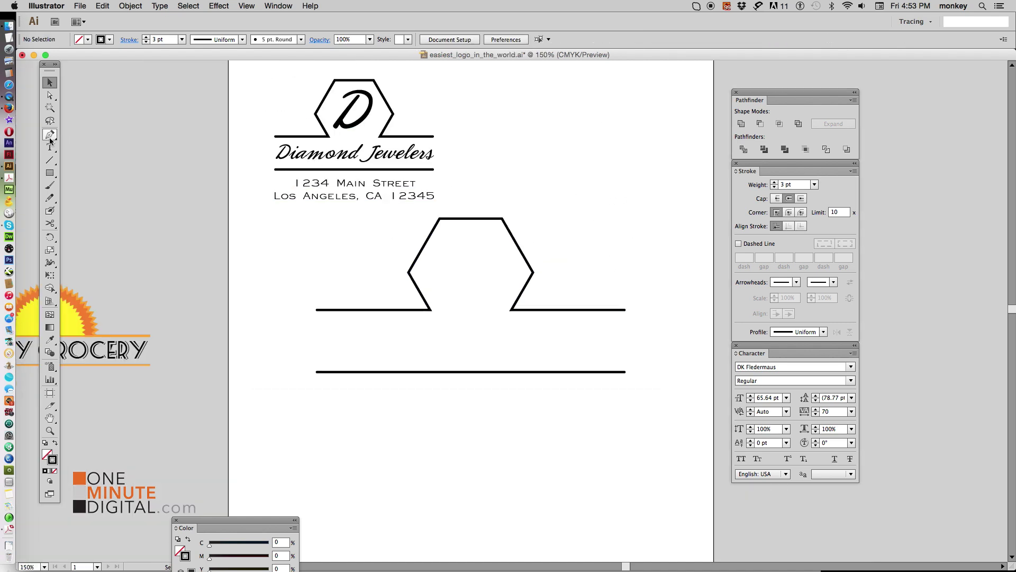
- Type a 'D', eyedrop the logo's PhoenixScriptFLF style onto it, and centre it in the hexagon
left_click(49, 147)
left_click(602, 196)
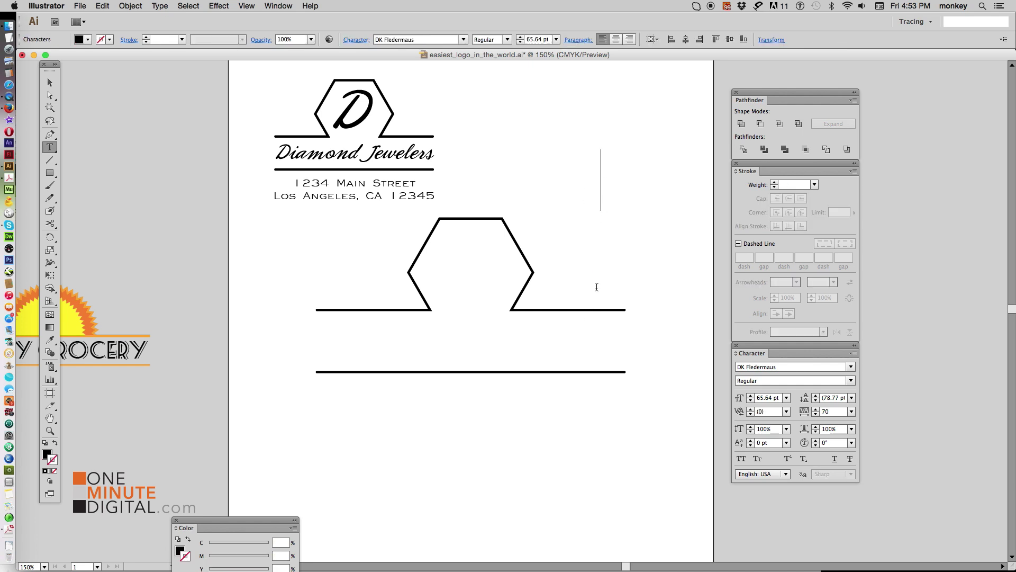
type("D")
left_click(50, 83)
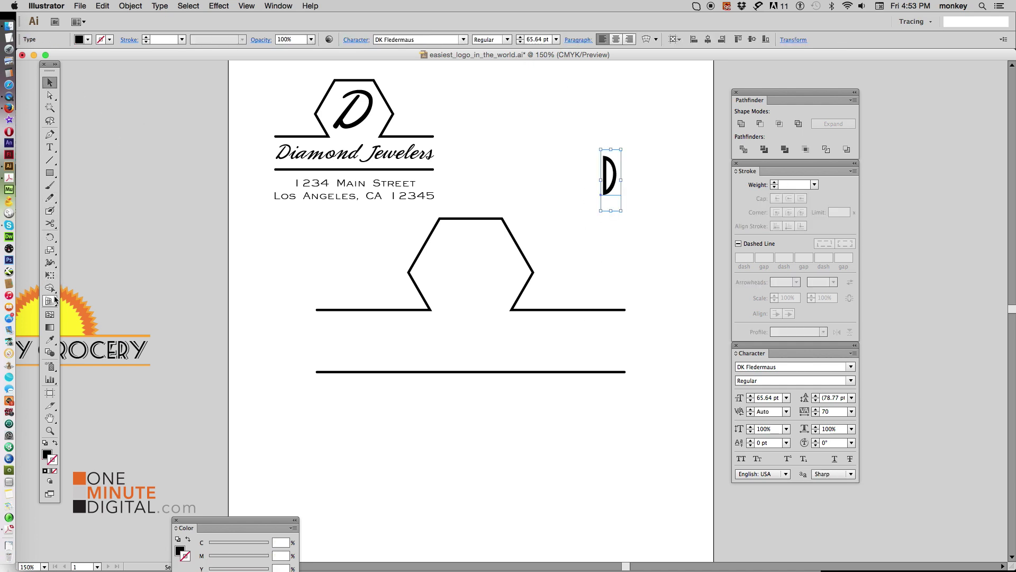
left_click(50, 339)
left_click(353, 122)
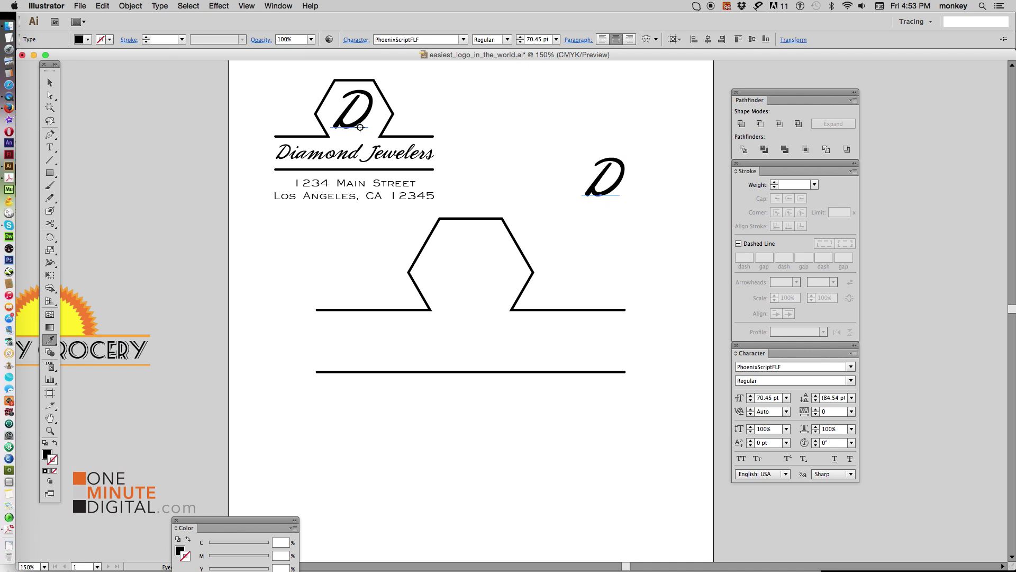
left_click(50, 83)
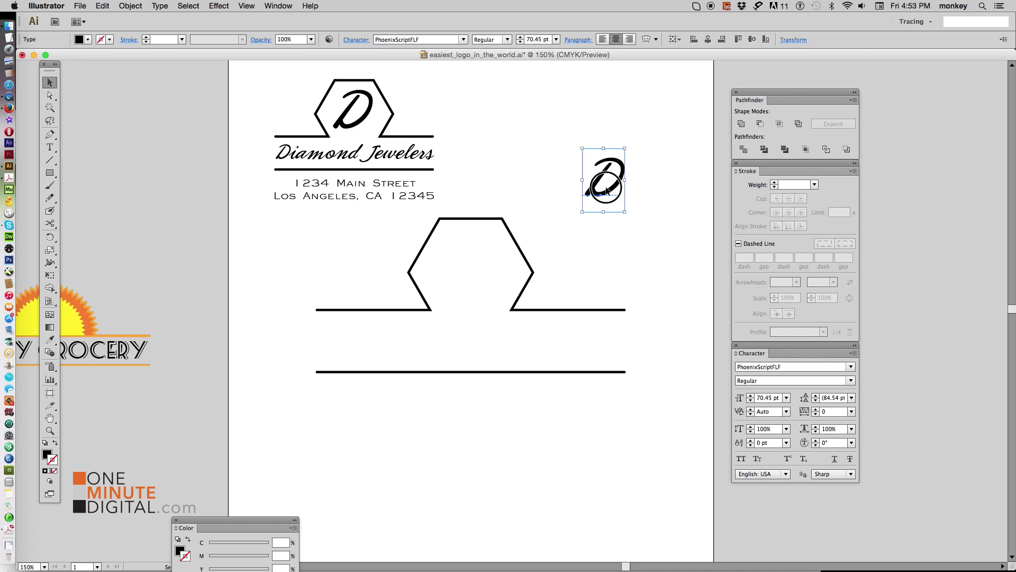
mouse_move(598, 177)
left_mouse_down()
mouse_move(458, 272)
mouse_move(521, 219)
mouse_move(548, 217)
left_mouse_up()
left_click(469, 318)
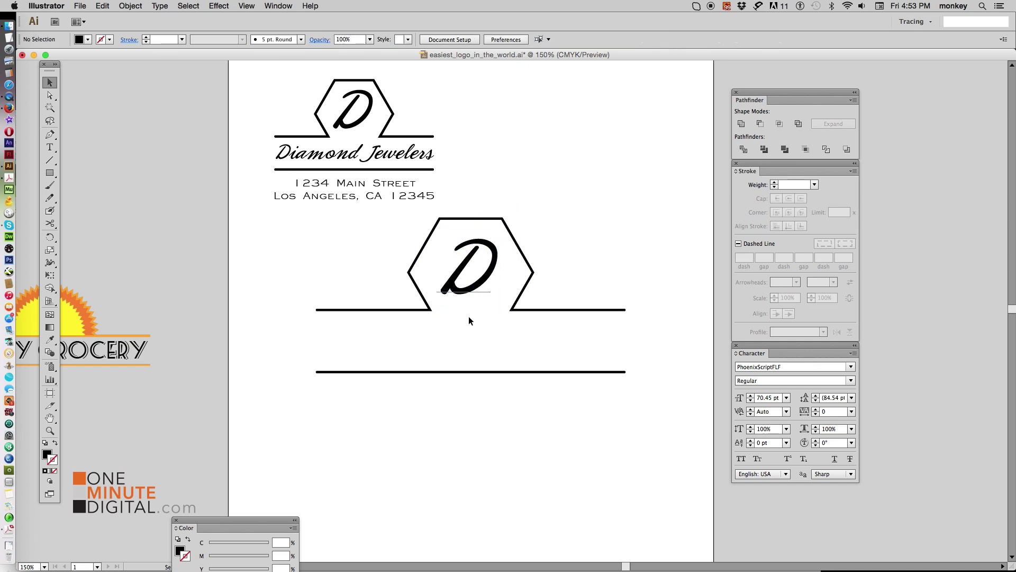
- Type 'Diamond Jewelers' and scale it to fit between the two horizontal lines
left_click(50, 148)
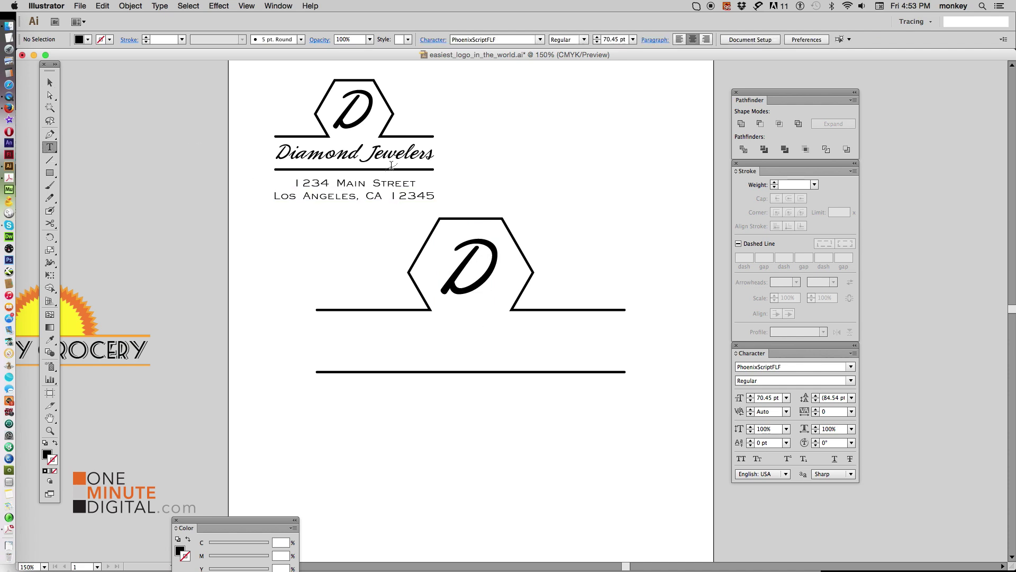
left_click(538, 175)
type("Diamond Je")
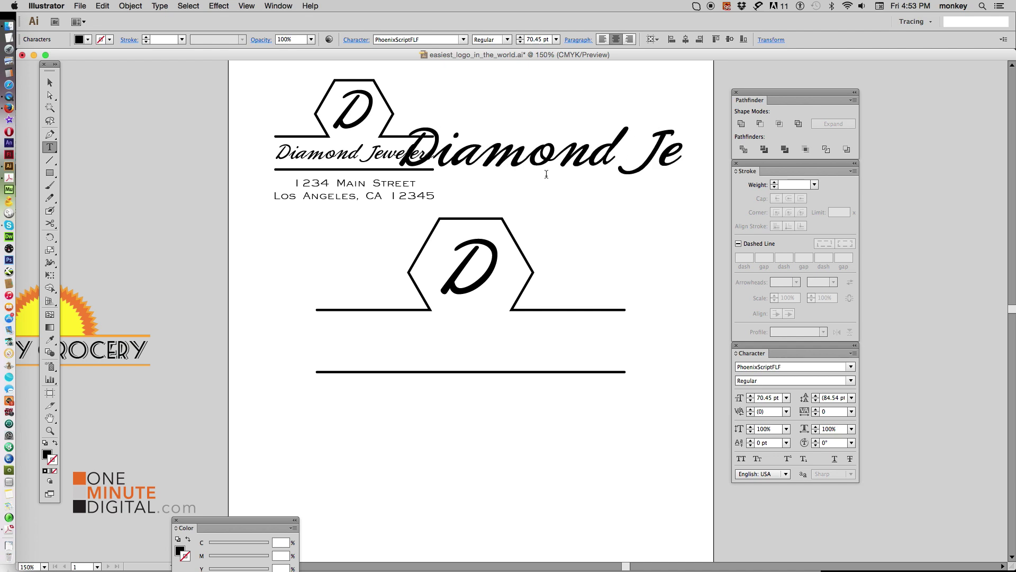
type("welers")
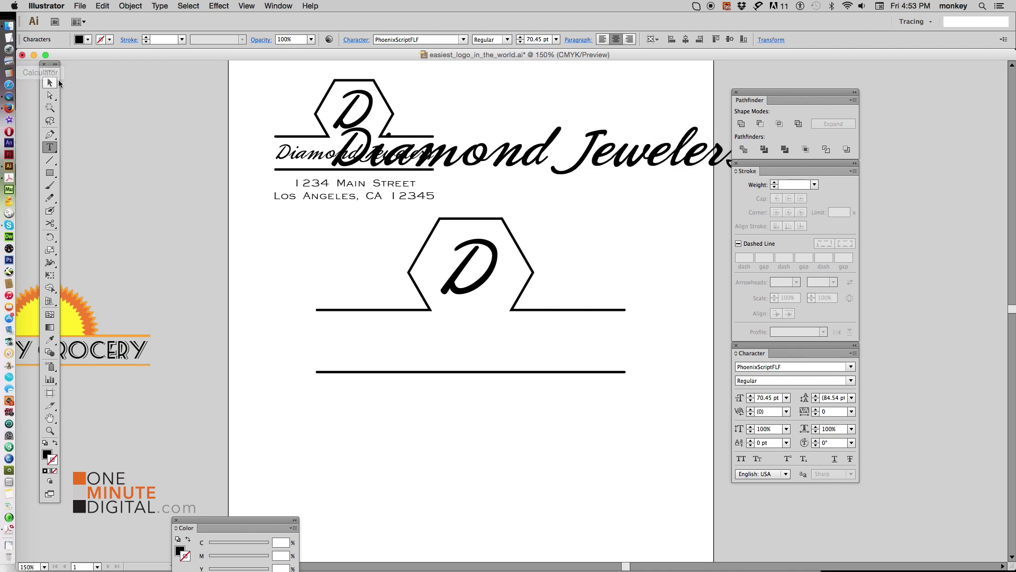
left_click(49, 82)
left_click_drag(617, 166, 595, 361)
left_click_drag(726, 312, 655, 328)
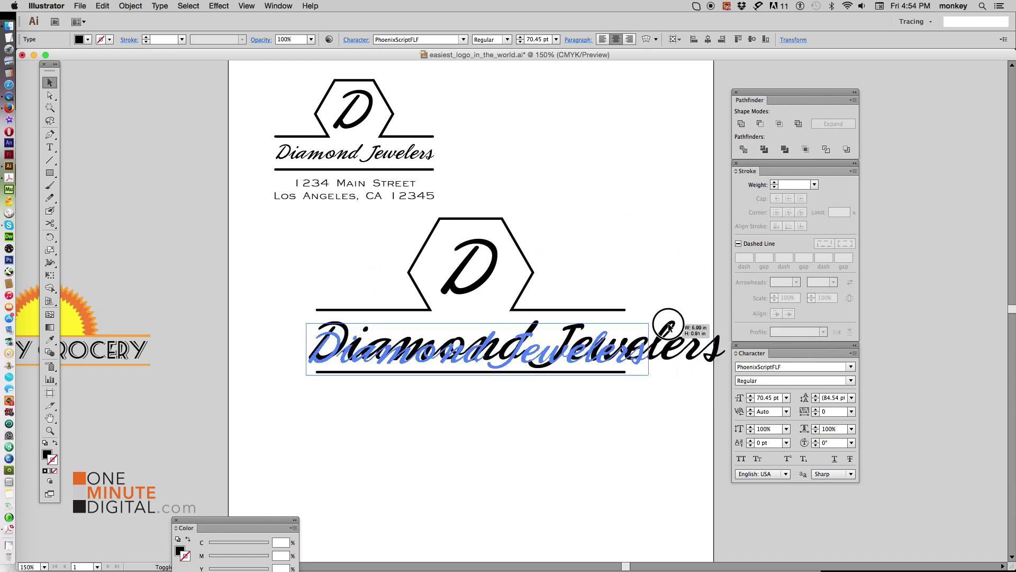
key("ctrl+shift+a")
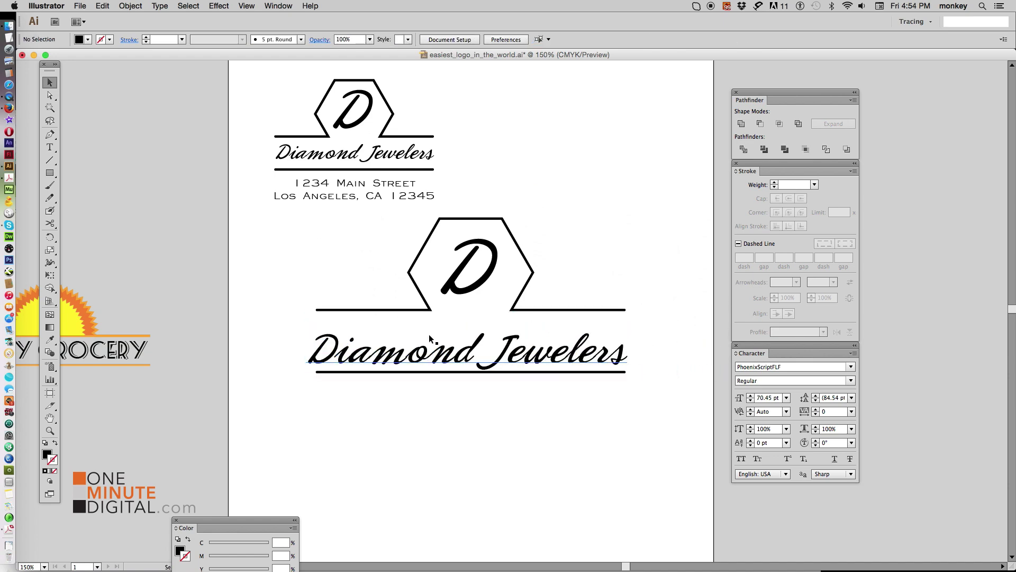
left_click_drag(589, 360, 594, 346)
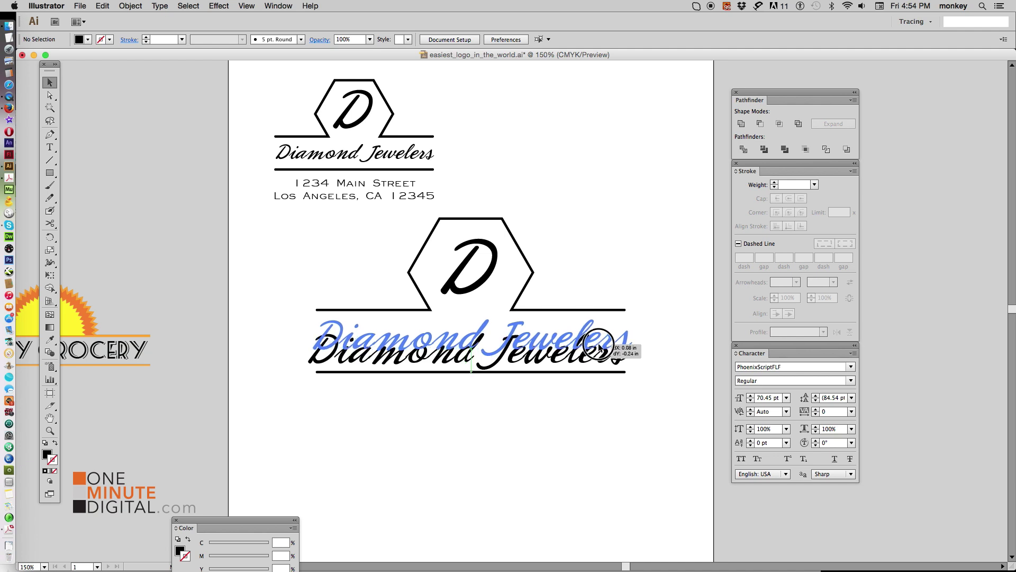
left_click_drag(632, 363, 626, 356)
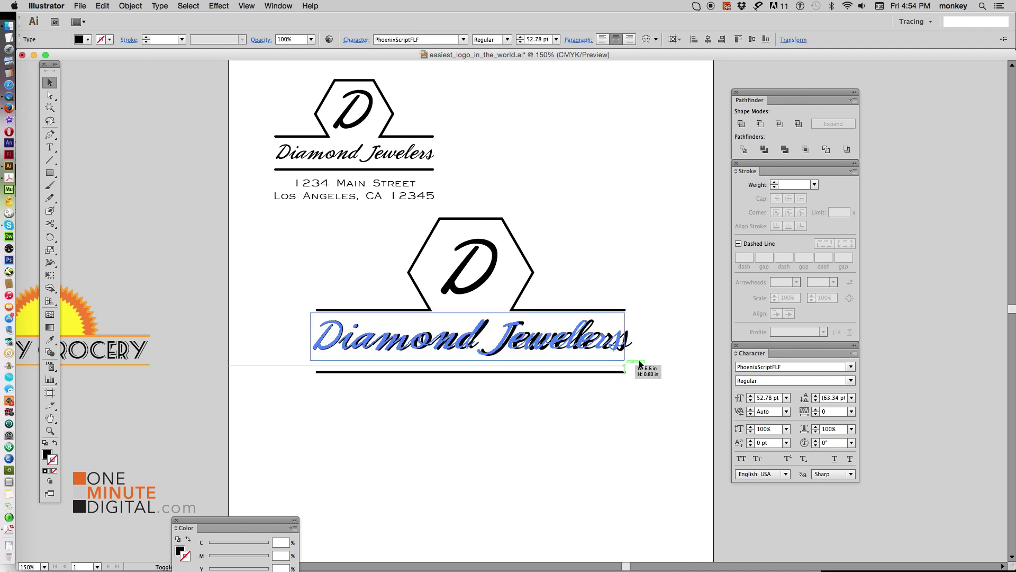
left_click(617, 283)
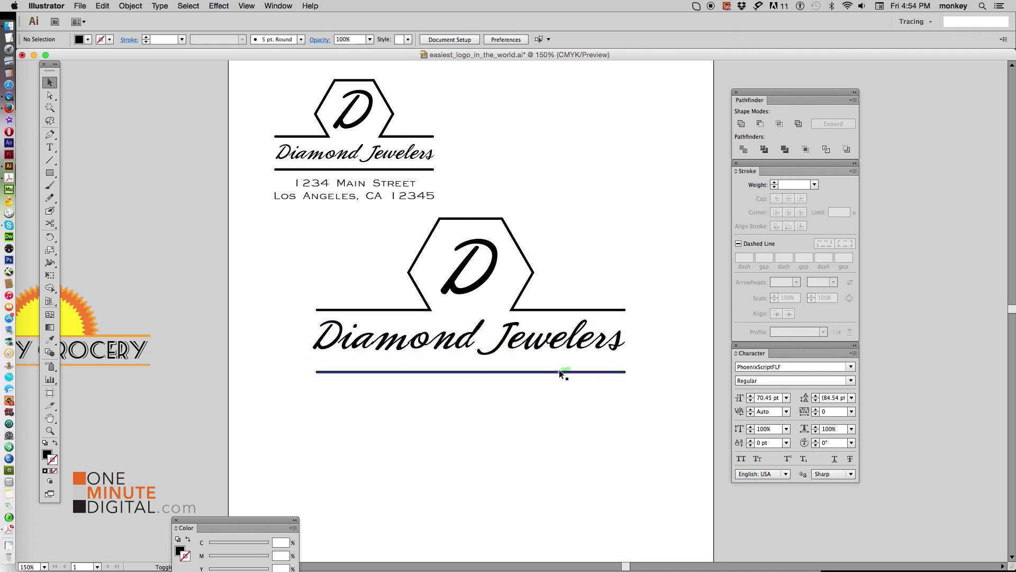
- Raise the bottom line to sit just beneath the 'Diamond Jewelers' text
left_click_drag(559, 371, 559, 362)
left_click(559, 406)
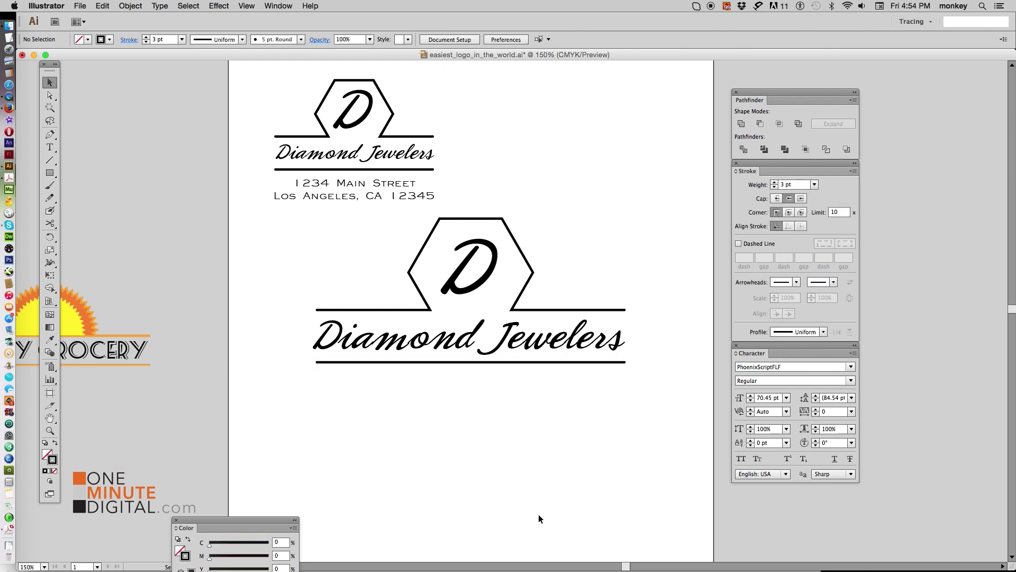
left_click_drag(559, 362, 562, 403)
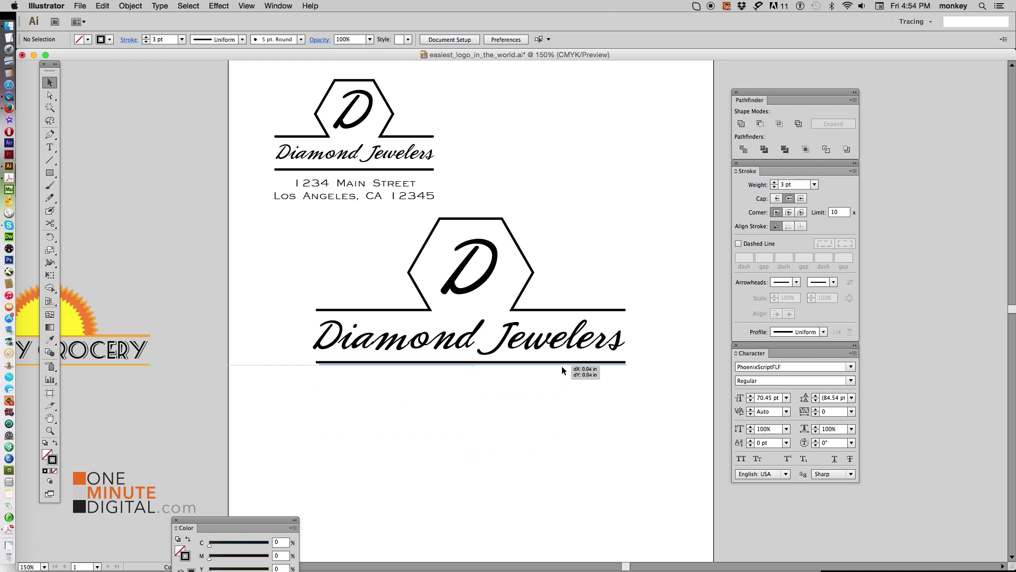
left_click_drag(561, 403, 562, 363)
left_click(569, 435)
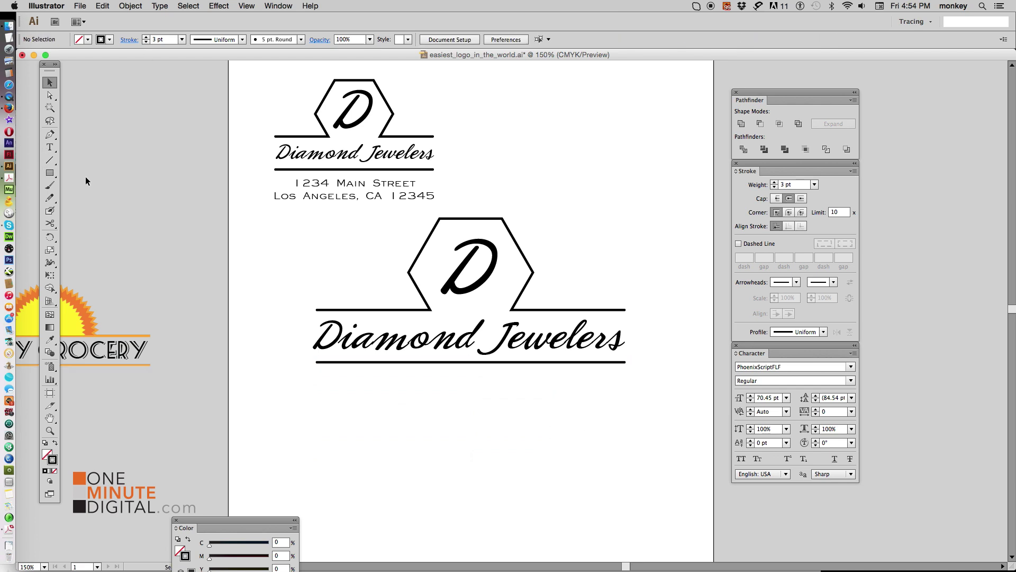
- Copy the small logo's two-line address, paste it, and enlarge it centred under the bottom line
left_click(368, 191)
key("ctrl+c")
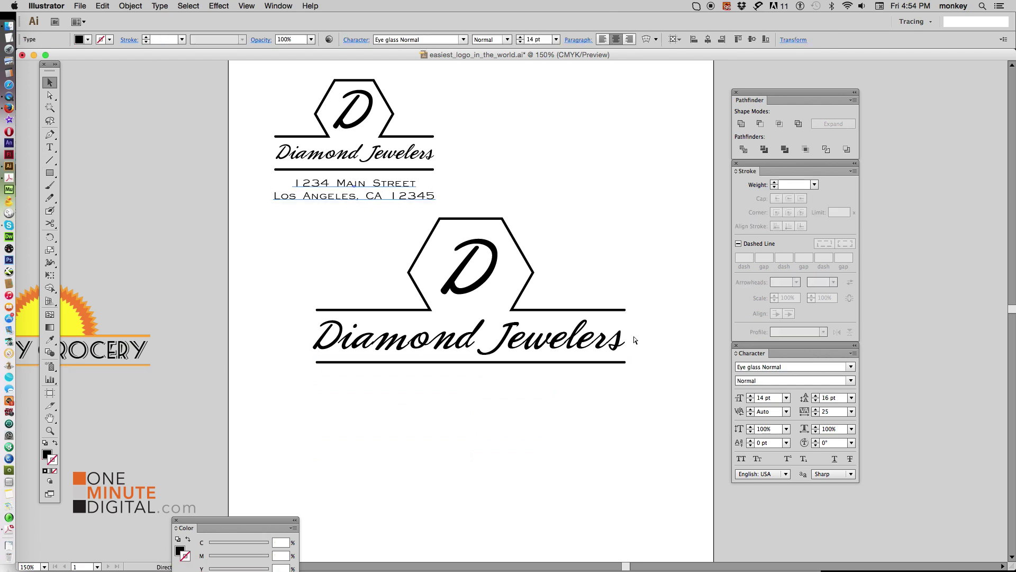
key("ctrl+v")
left_click_drag(525, 312, 516, 424)
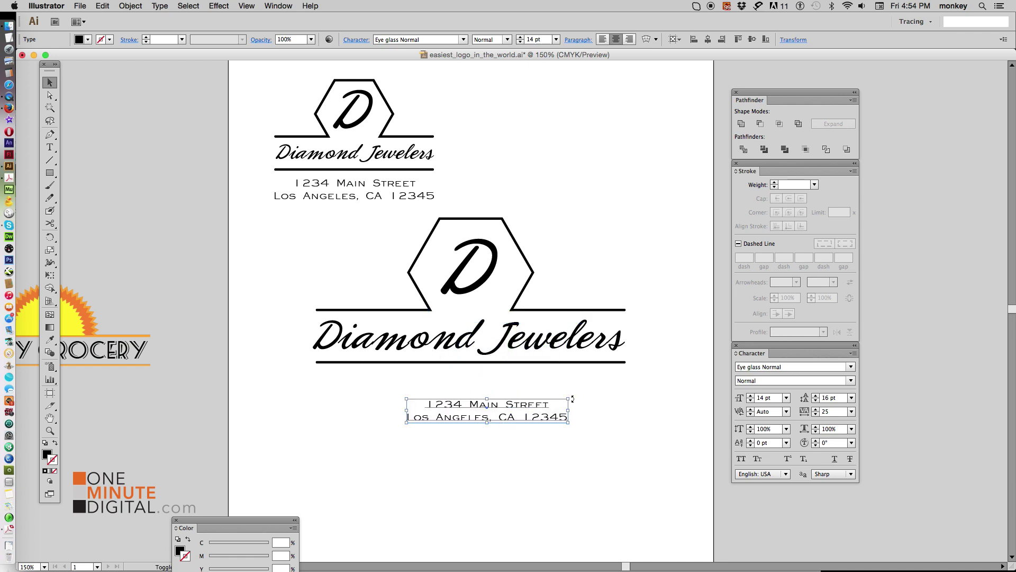
left_click_drag(568, 402, 679, 381)
left_click_drag(592, 397, 525, 388)
left_click(503, 452)
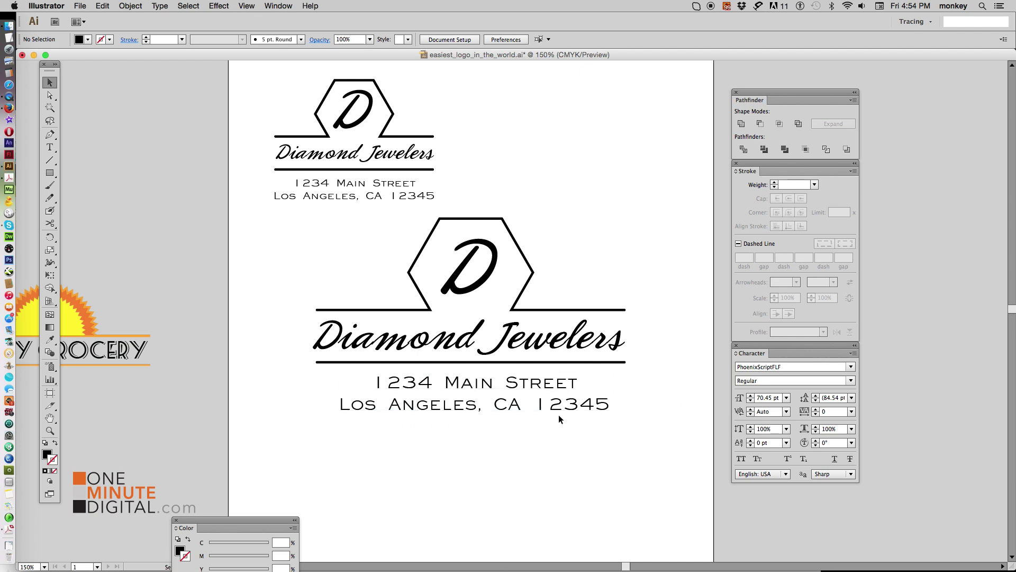
left_click_drag(560, 418, 551, 418)
left_click(559, 558)
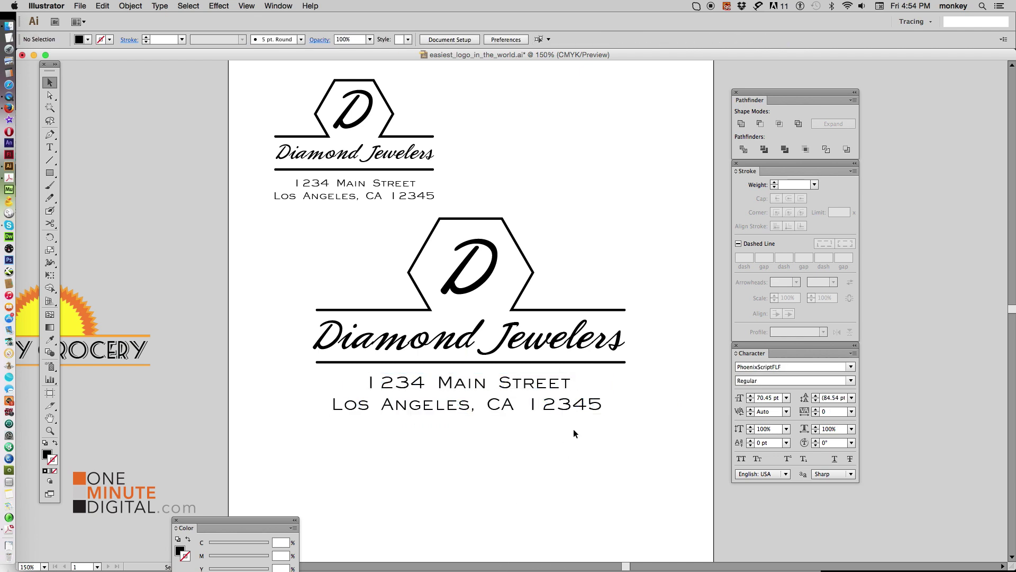
key("super+minus")
key("super+minus")
- Move both Diamond Jewelers logos off the artboard and bring Red Star Lounge onto it
left_click_drag(392, 175, 586, 419)
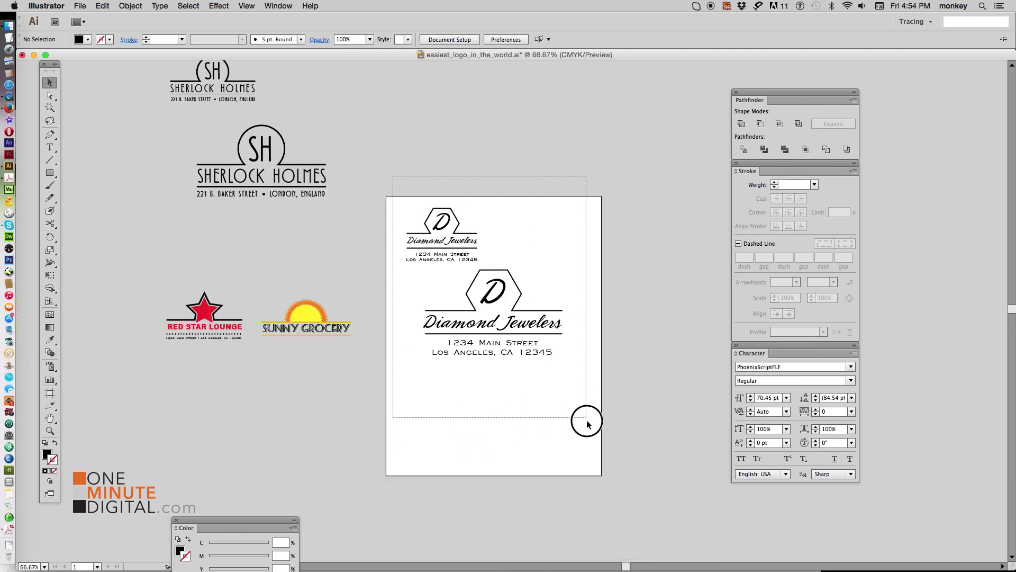
left_click_drag(495, 295, 115, 465)
mouse_move(142, 274)
left_mouse_down()
mouse_move(211, 321)
mouse_move(442, 237)
left_mouse_up()
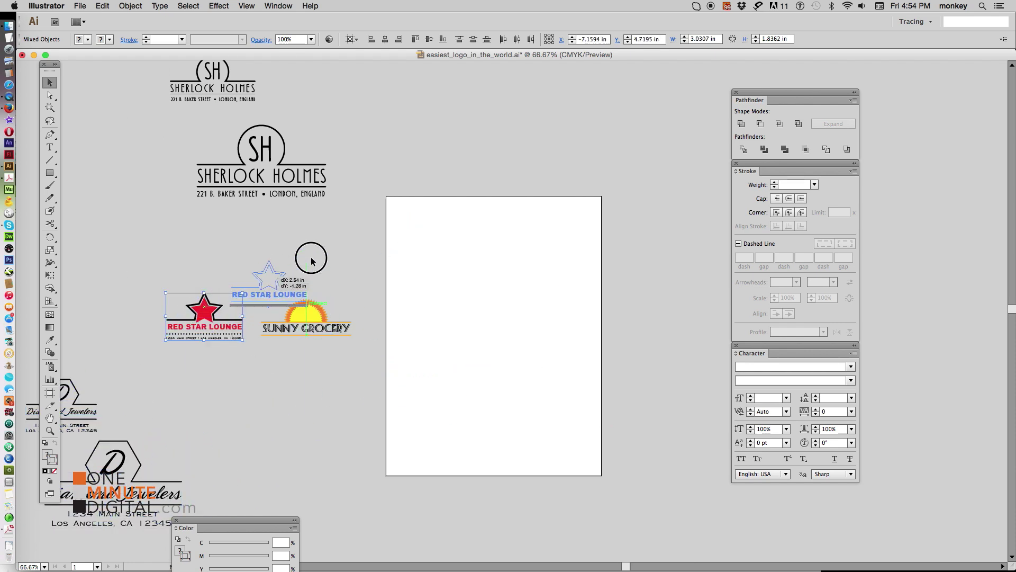
left_click(462, 301)
- Zoom in on the artboard and open the Star tool settings to choose five points
left_click(50, 430)
left_click_drag(369, 175, 638, 498)
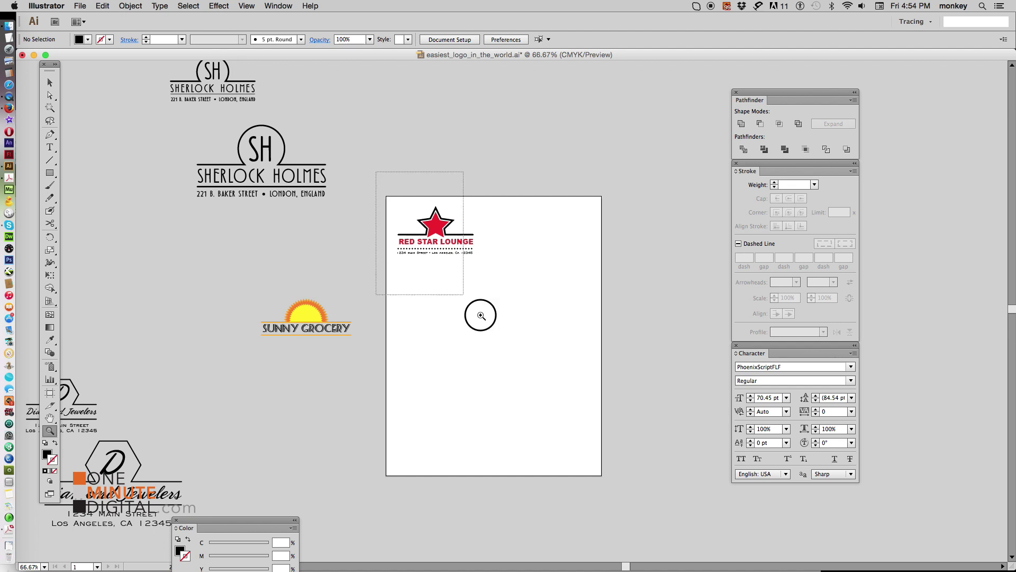
left_click_drag(318, 101, 684, 487)
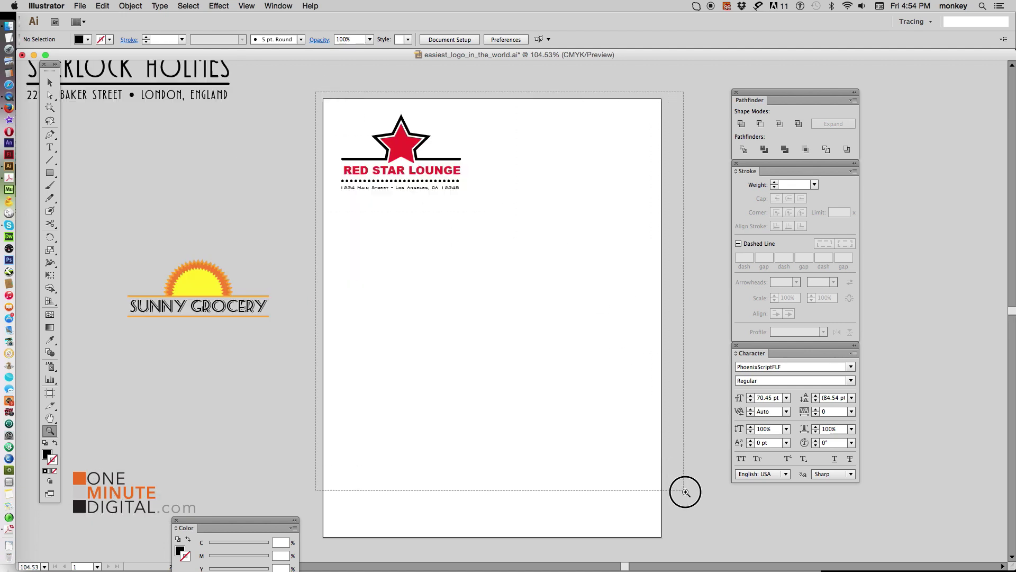
left_click(52, 84)
left_click(167, 129)
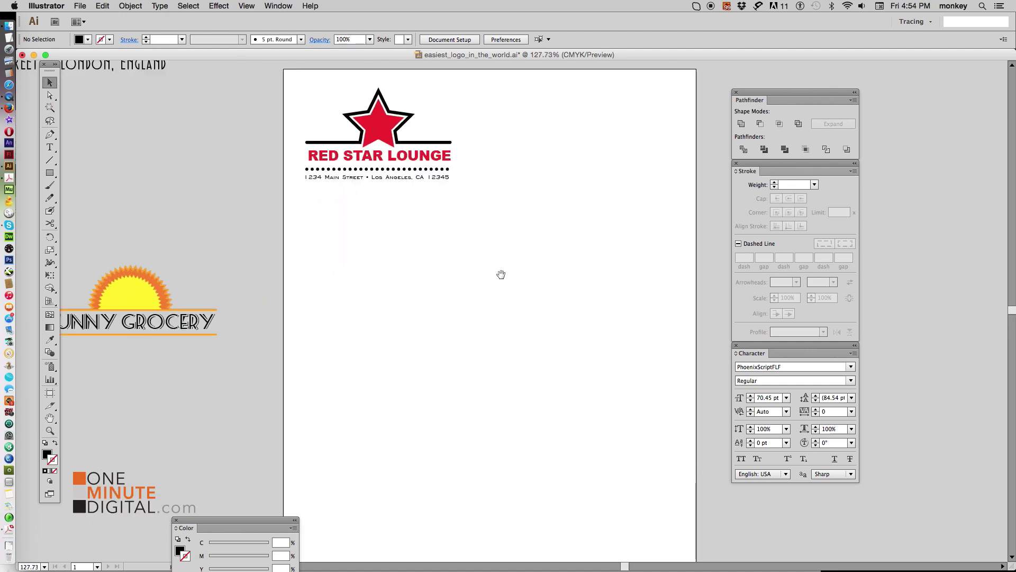
left_click_drag(451, 188, 459, 198)
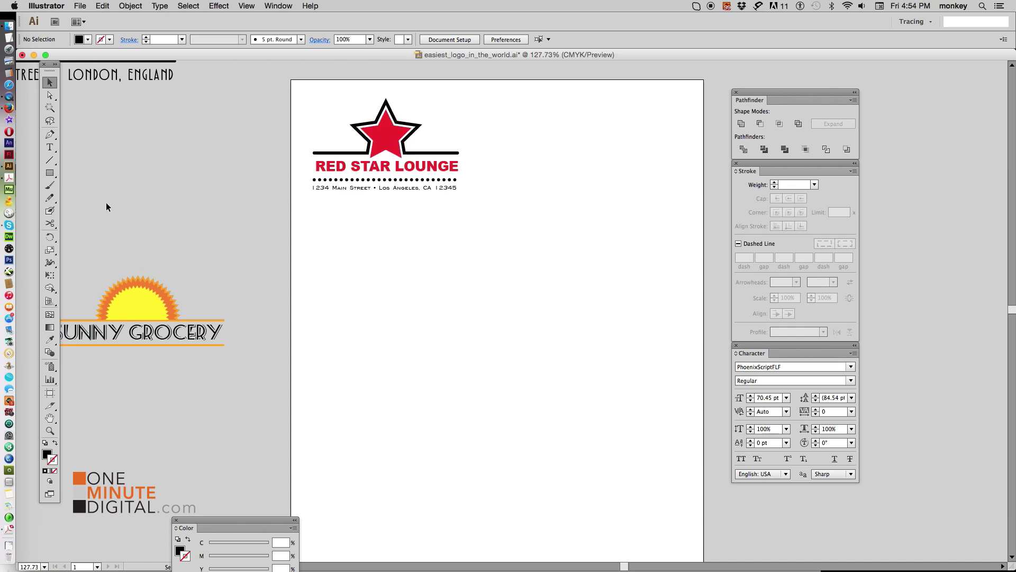
left_click_drag(50, 172, 119, 223)
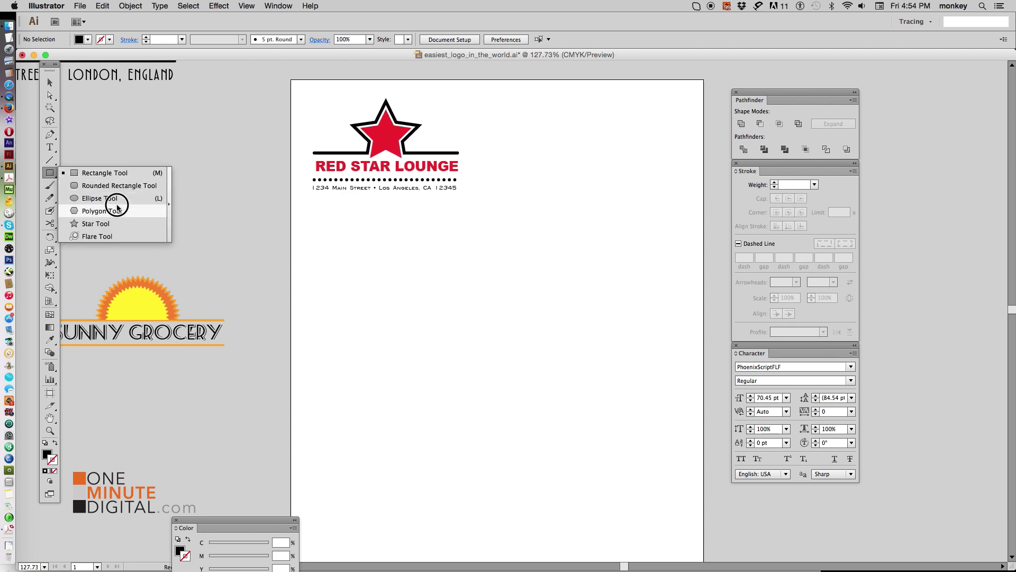
left_click_drag(120, 222, 93, 223)
mouse_move(430, 270)
left_mouse_down()
mouse_move(444, 286)
mouse_move(473, 287)
left_mouse_up()
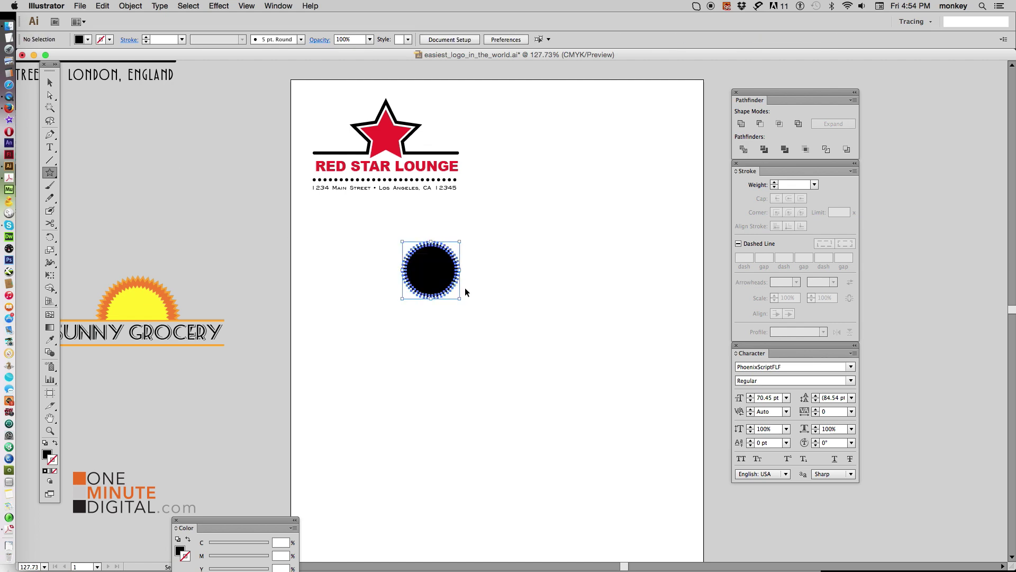
key("ctrl+z")
left_click(379, 255)
type("5")
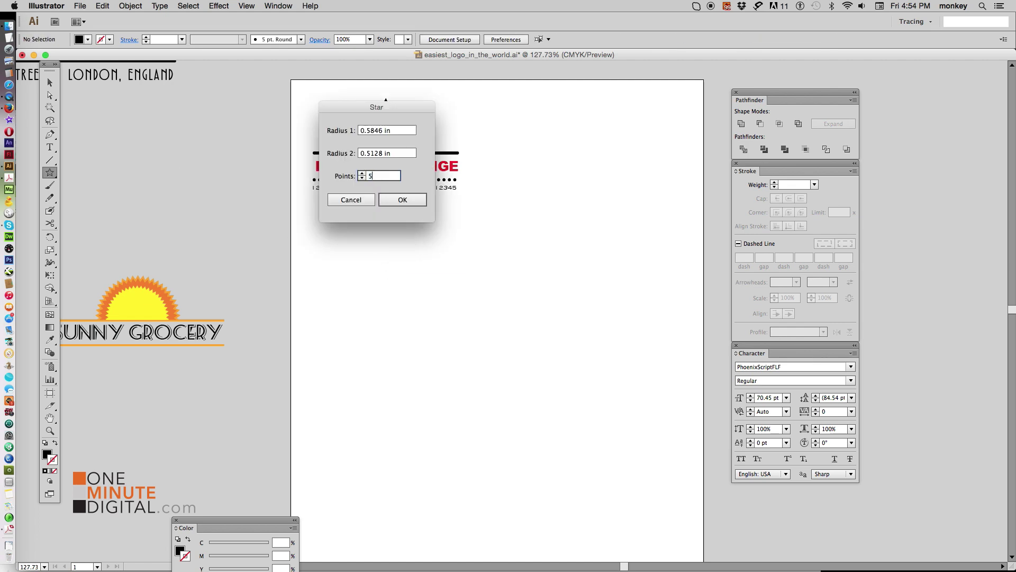
- Draw a five-point star below the Red Star Lounge logo
key("Return")
key("ctrl+z")
left_click_drag(351, 245, 435, 300)
left_click(50, 82)
left_click(457, 230)
left_click(457, 345)
- Draw a wide rectangle under the star
left_click_drag(56, 179, 105, 175)
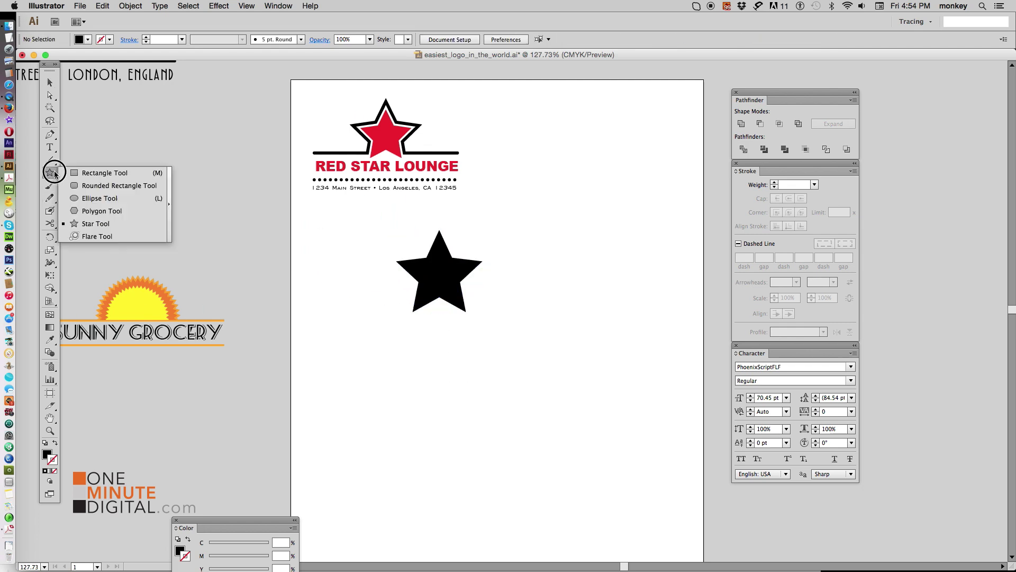
left_click_drag(363, 291, 392, 299)
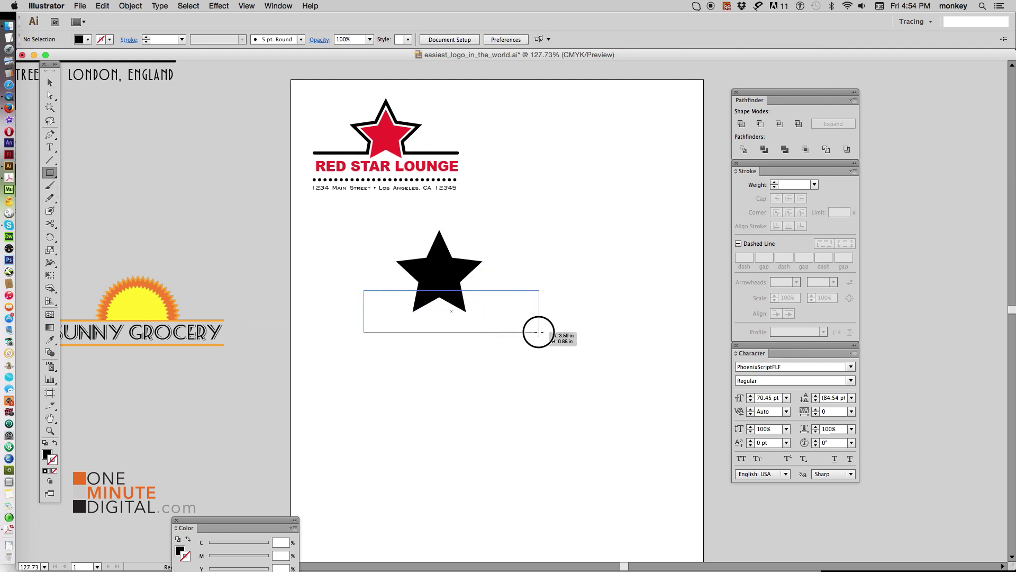
left_click_drag(539, 332, 540, 332)
left_click(51, 82)
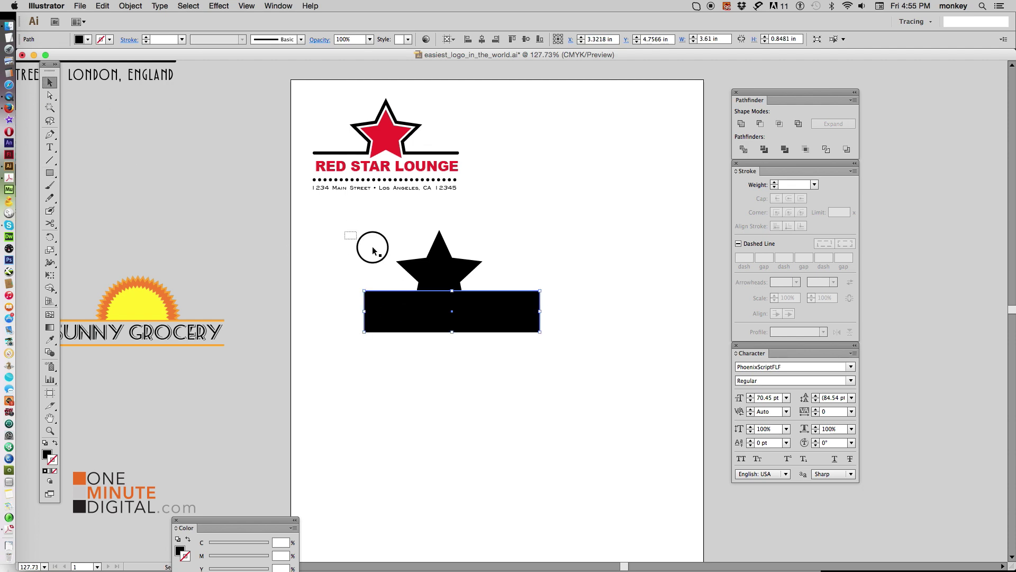
- Turn star and rectangle into outlines, centre them horizontally, and overlap the star's lower points on the rectangle
left_click_drag(373, 251, 577, 375)
left_click(55, 443)
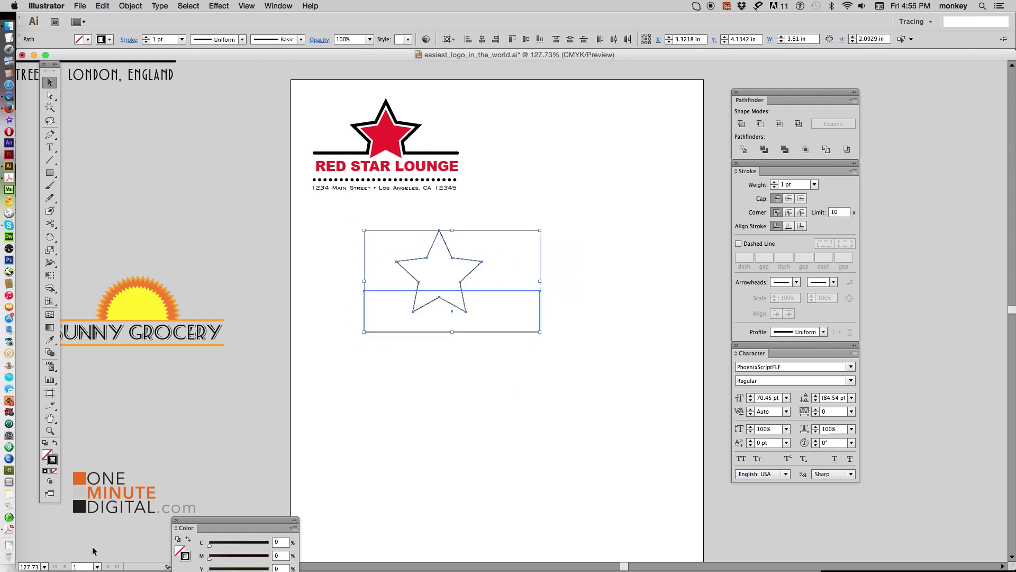
left_click(482, 39)
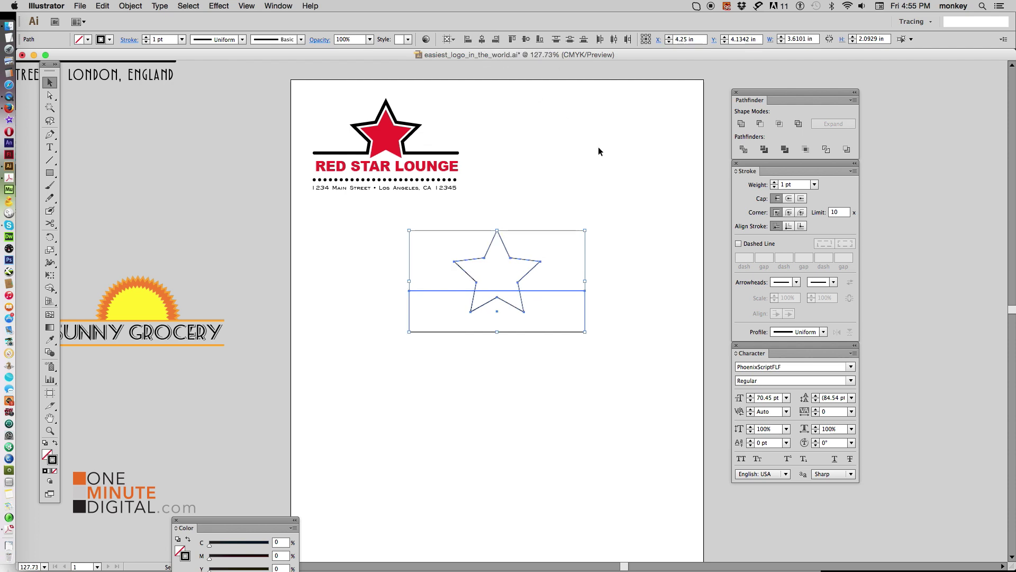
left_click(634, 263)
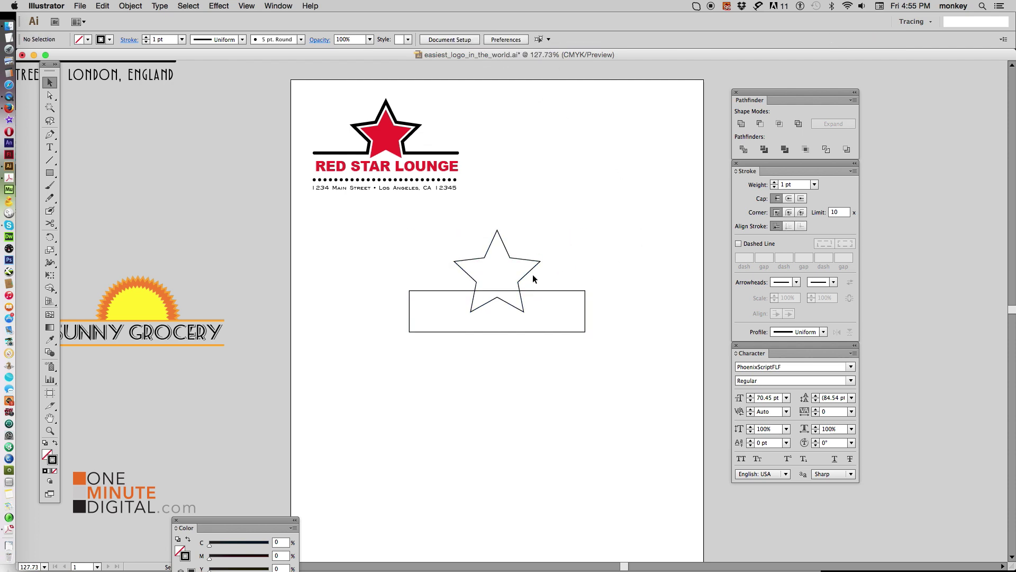
mouse_move(521, 279)
left_mouse_down()
mouse_move(521, 261)
mouse_move(524, 268)
left_mouse_up()
left_click(569, 252)
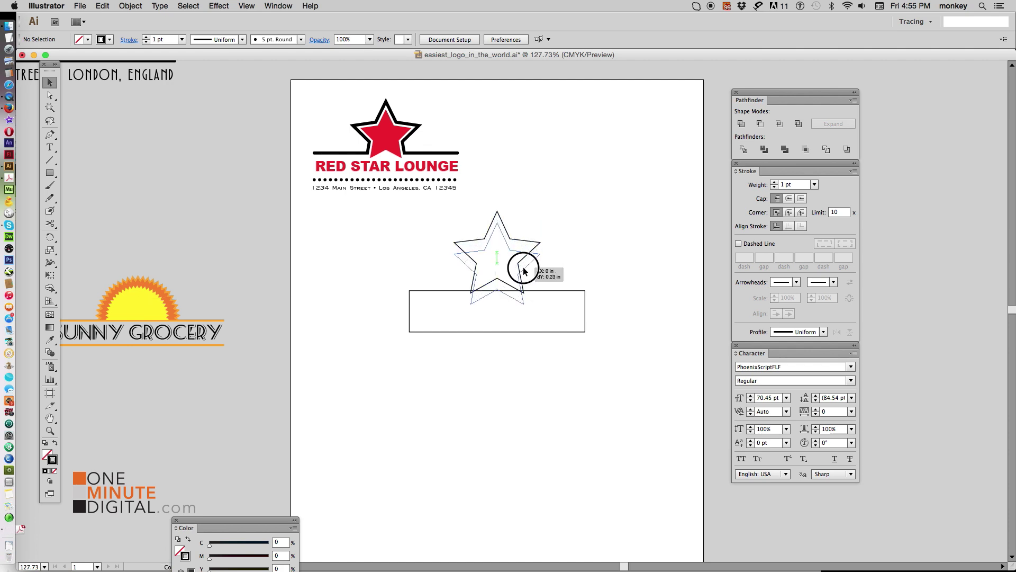
left_click_drag(525, 268, 524, 273)
left_click(575, 258)
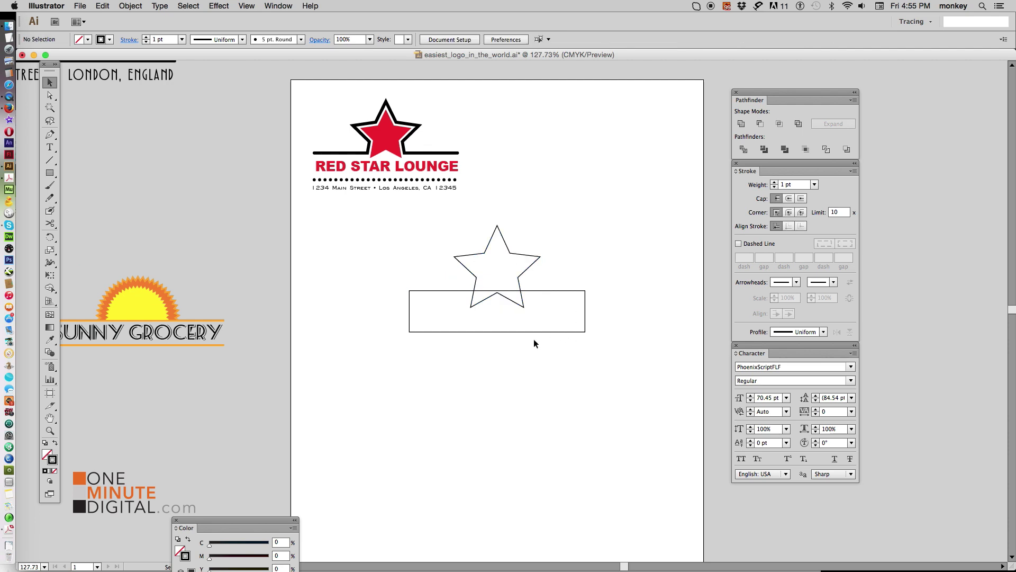
left_click_drag(413, 221, 609, 344)
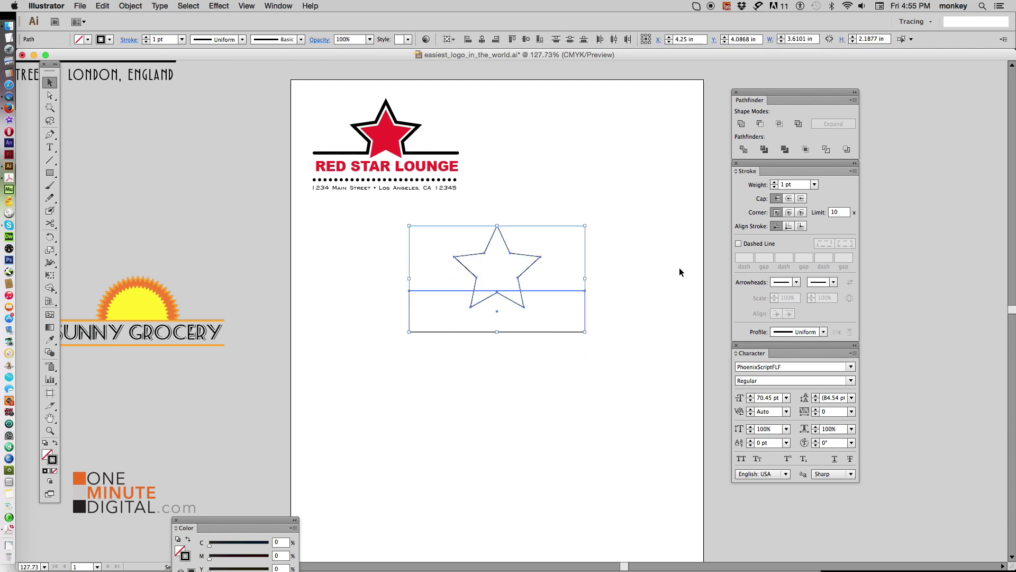
- Unite the star and rectangle into one outline with Pathfinder
left_click(741, 124)
left_click(621, 389)
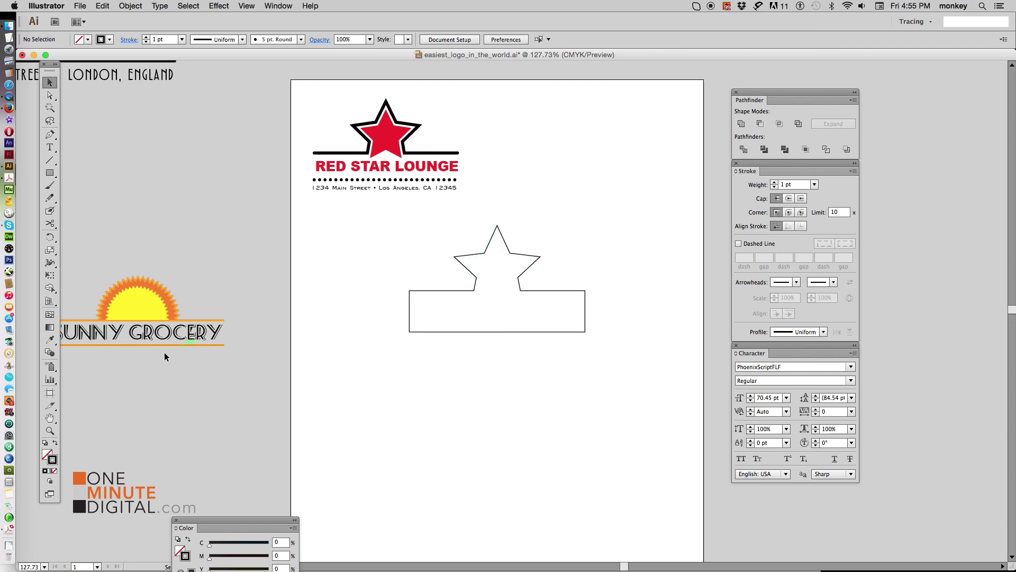
left_click(54, 432)
left_click_drag(384, 208, 672, 398)
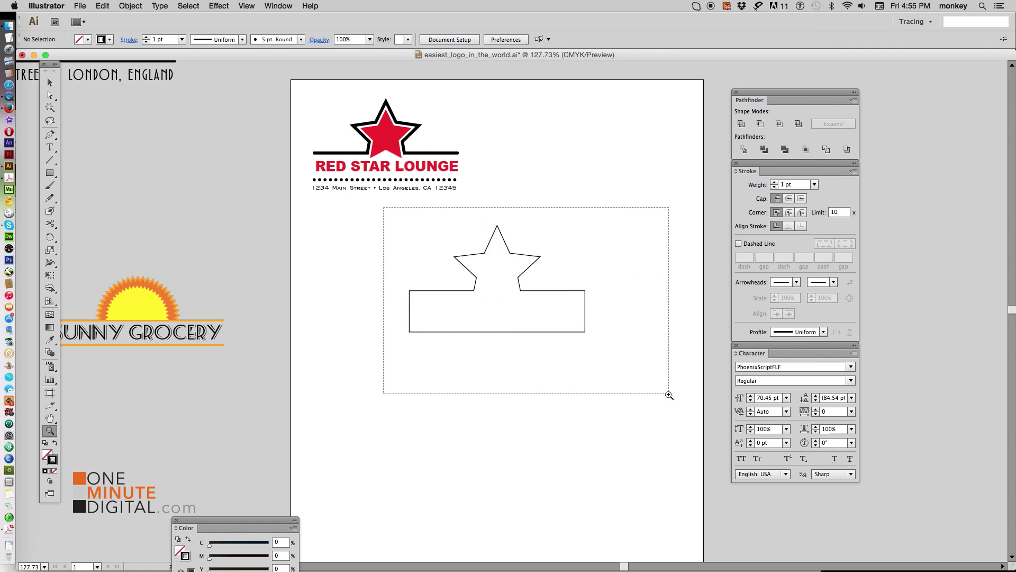
- Cut the merged path with Scissors at the rectangle's corners
left_click(50, 95)
left_click(231, 284)
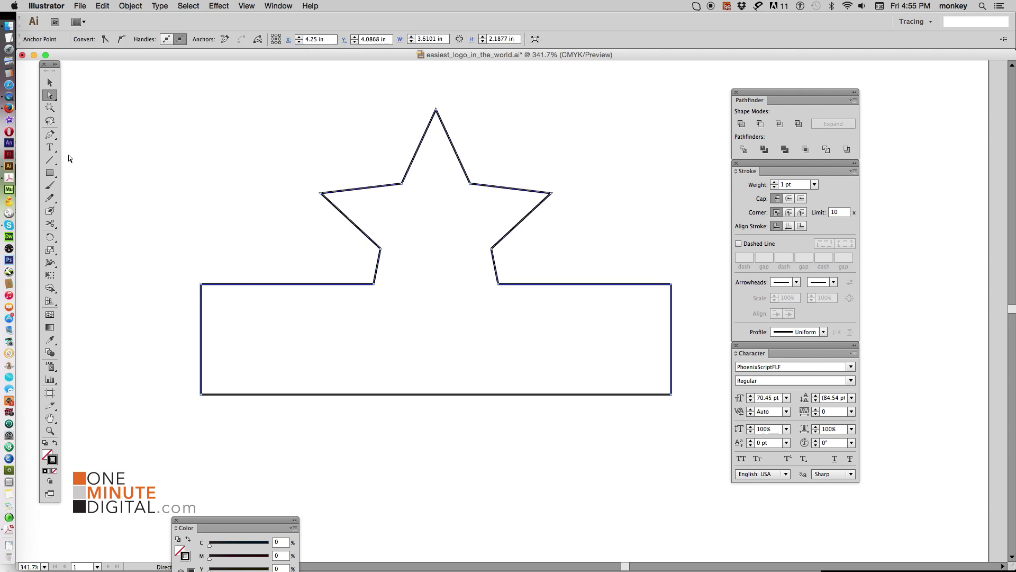
left_click(50, 223)
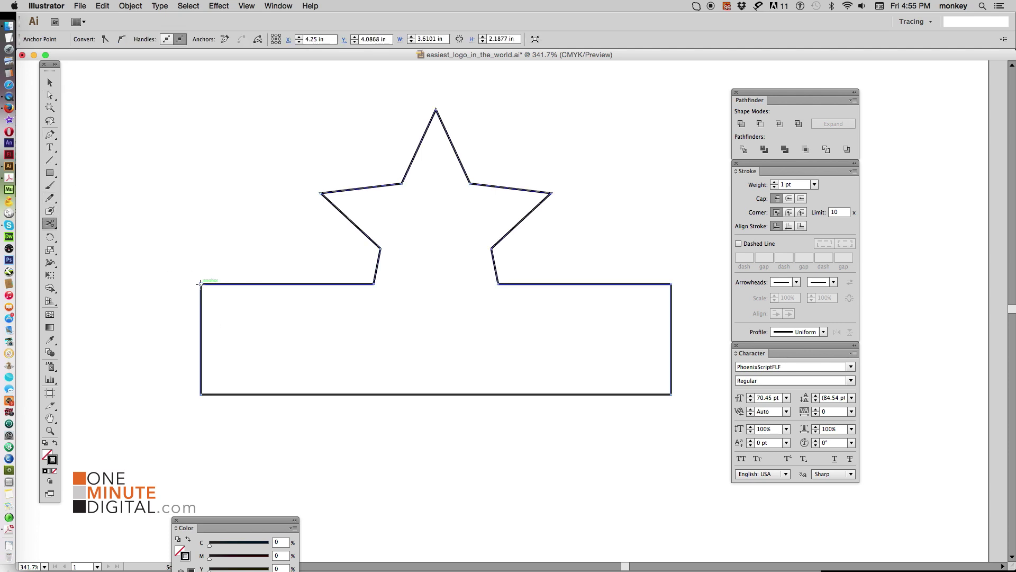
left_click(200, 284)
left_click(200, 394)
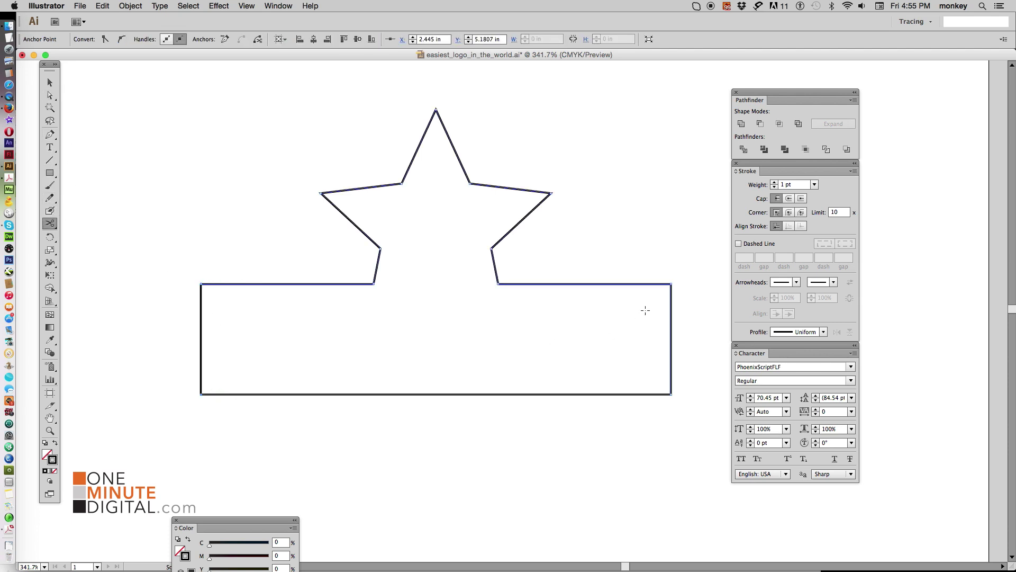
left_click(672, 394)
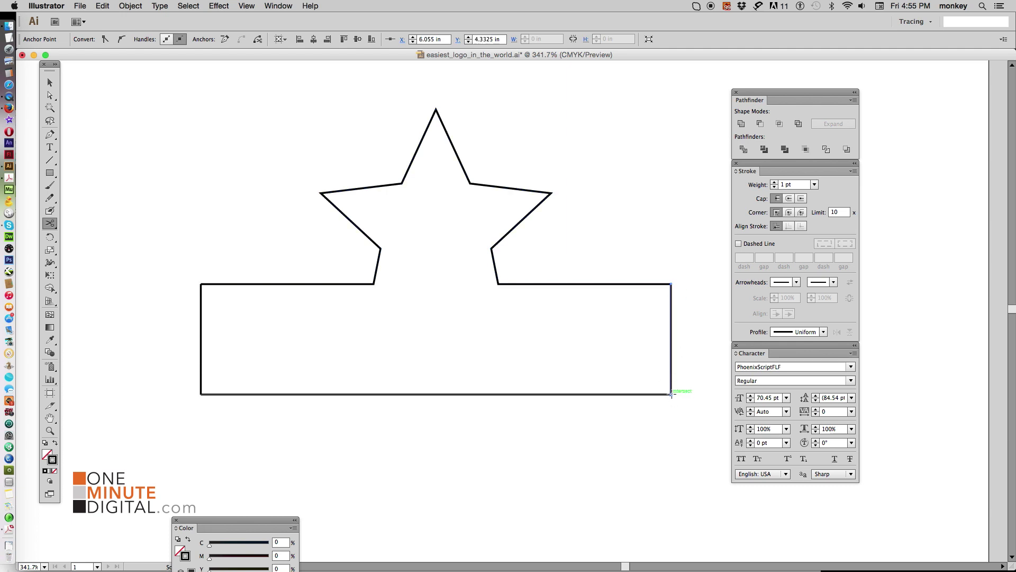
- Delete the rectangle's left and right side edges
left_click(50, 98)
left_click(671, 341)
key("Delete")
left_click_drag(173, 327, 256, 347)
key("Delete")
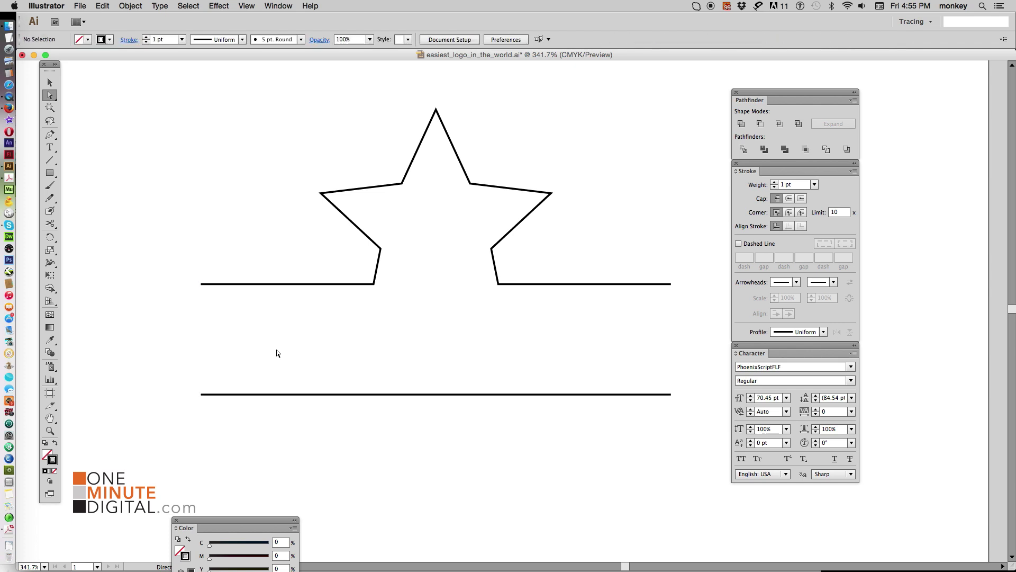
- Give the star and both horizontal lines round caps
left_click_drag(285, 137, 571, 427)
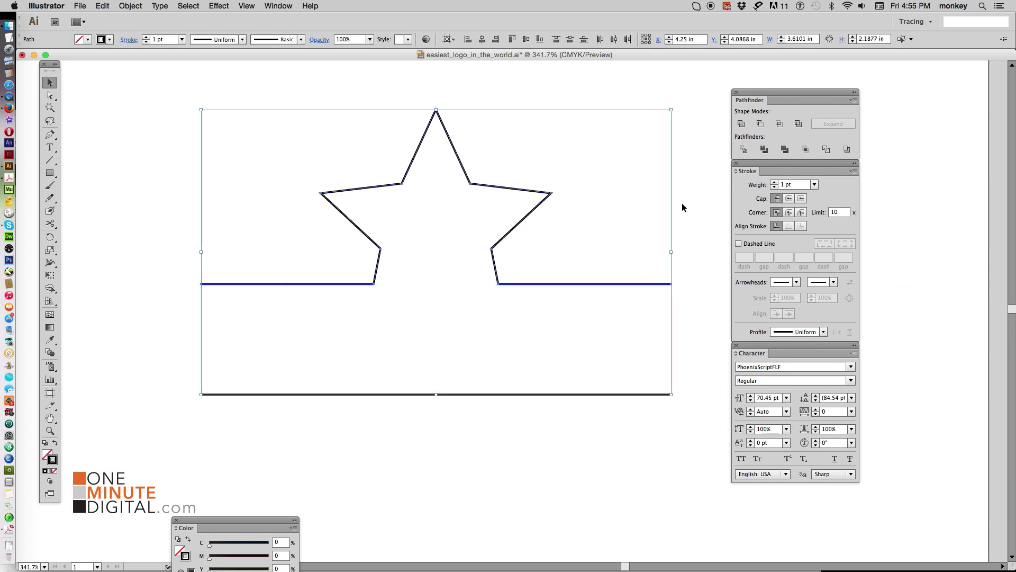
left_click(790, 199)
left_click(705, 336)
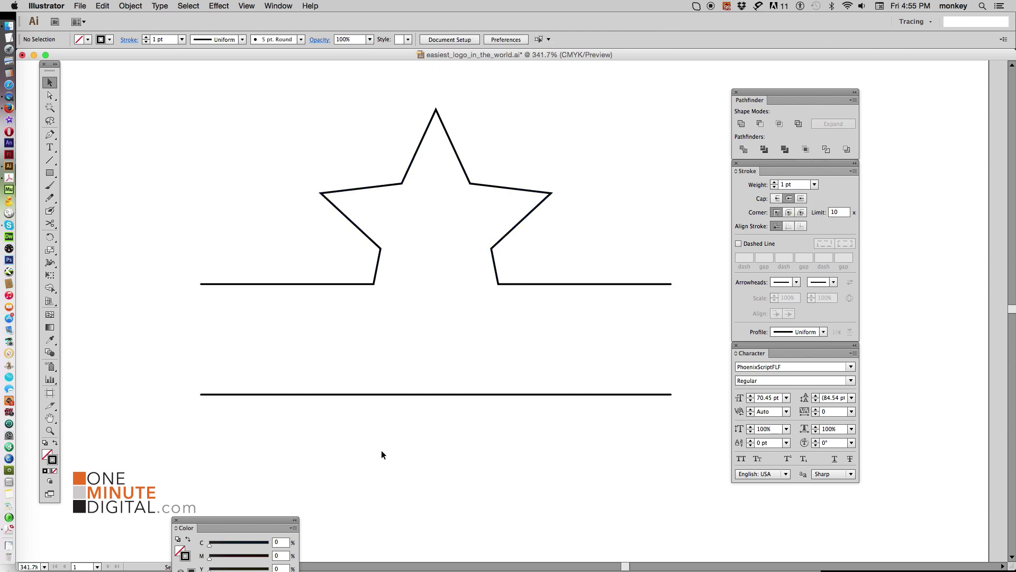
key("ctrl+minus")
key("ctrl+minus")
key("ctrl+minus")
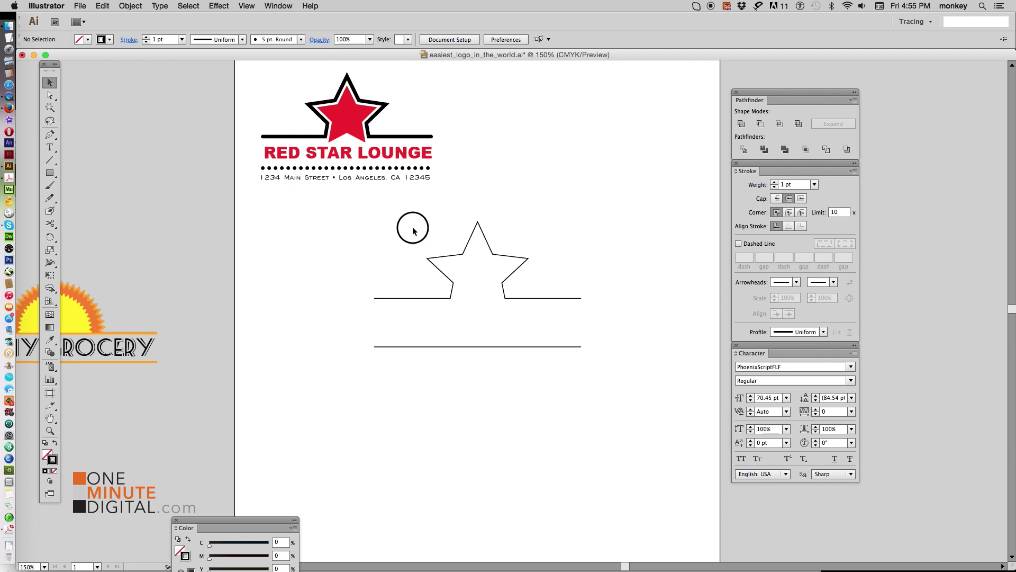
- Thicken the star-and-lines outline stroke to 4 pt
left_click_drag(405, 214, 585, 352)
left_click(776, 182)
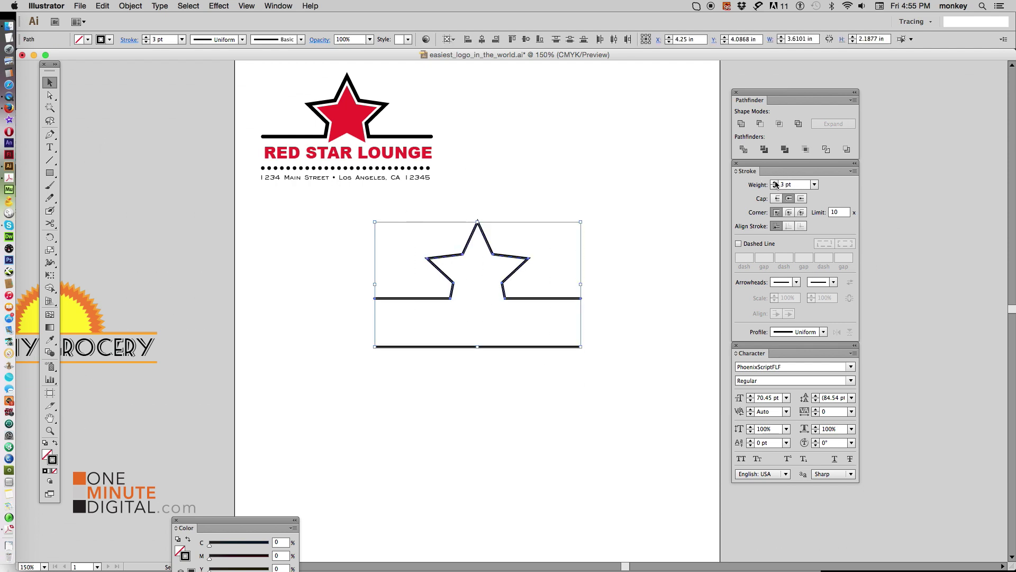
left_click(611, 380)
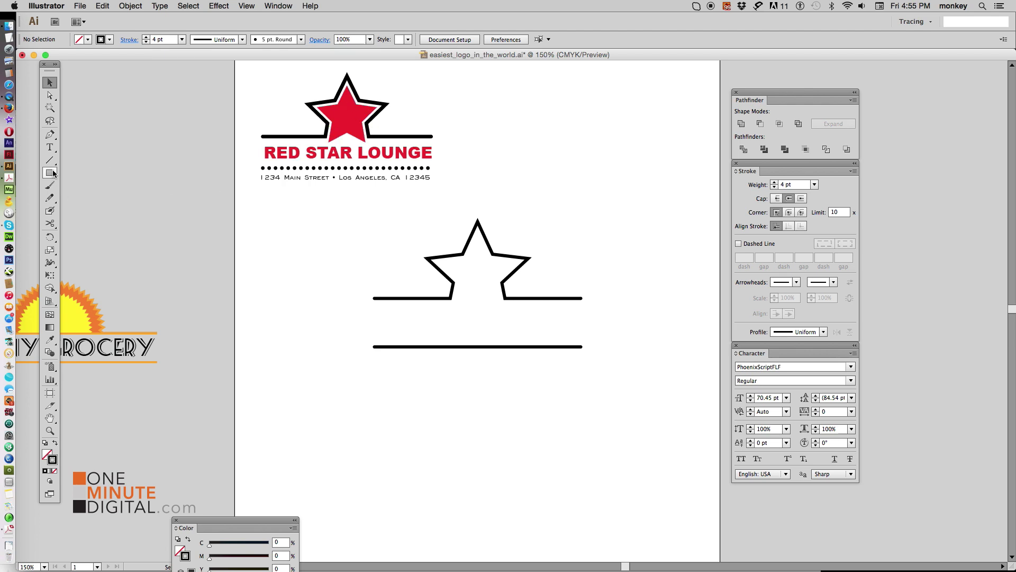
- Draw a new star with a solid red fill and no stroke
left_click_drag(53, 174, 90, 227)
left_click_drag(290, 258, 318, 296)
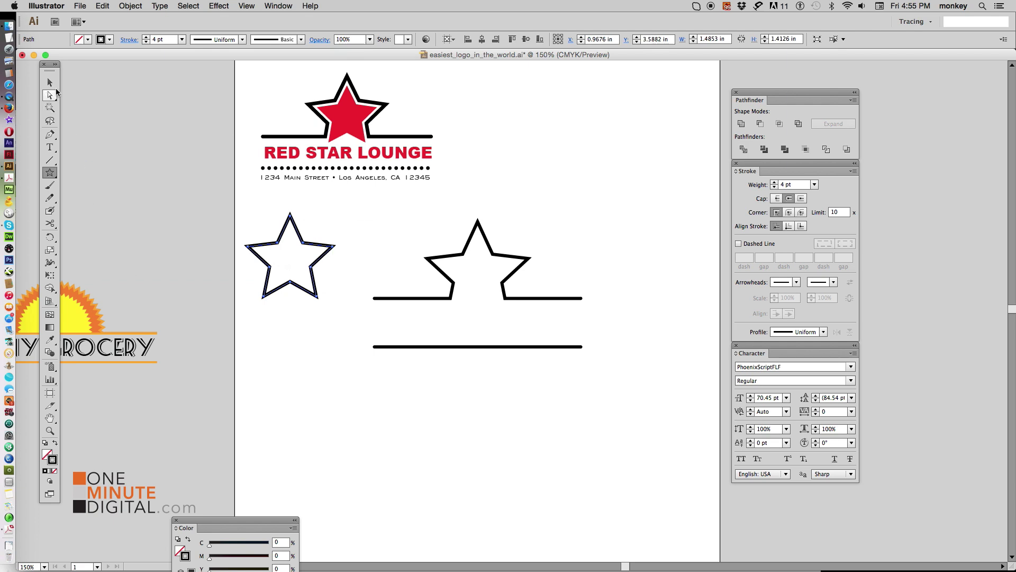
left_click(50, 83)
left_click(55, 445)
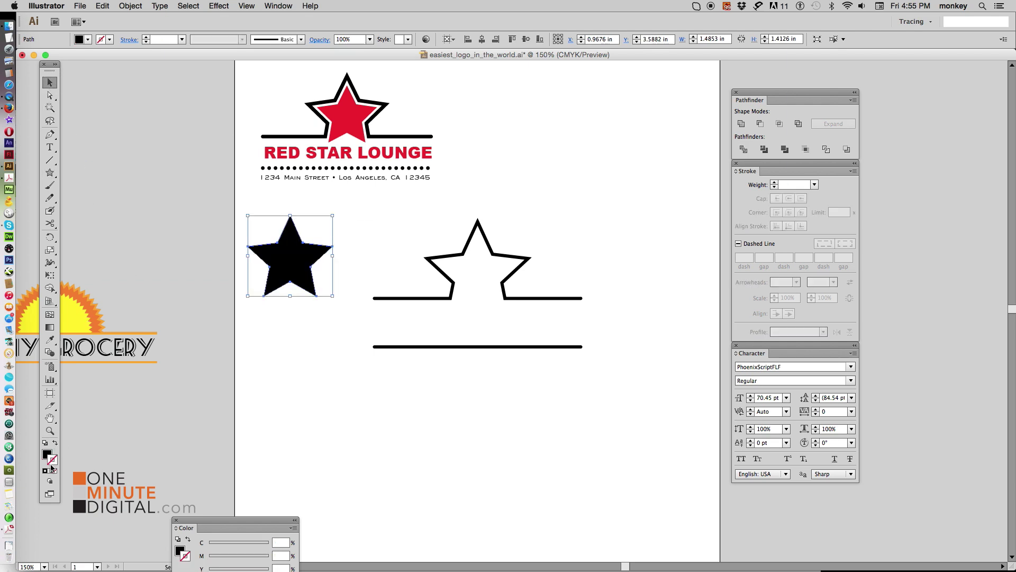
double_click(46, 454)
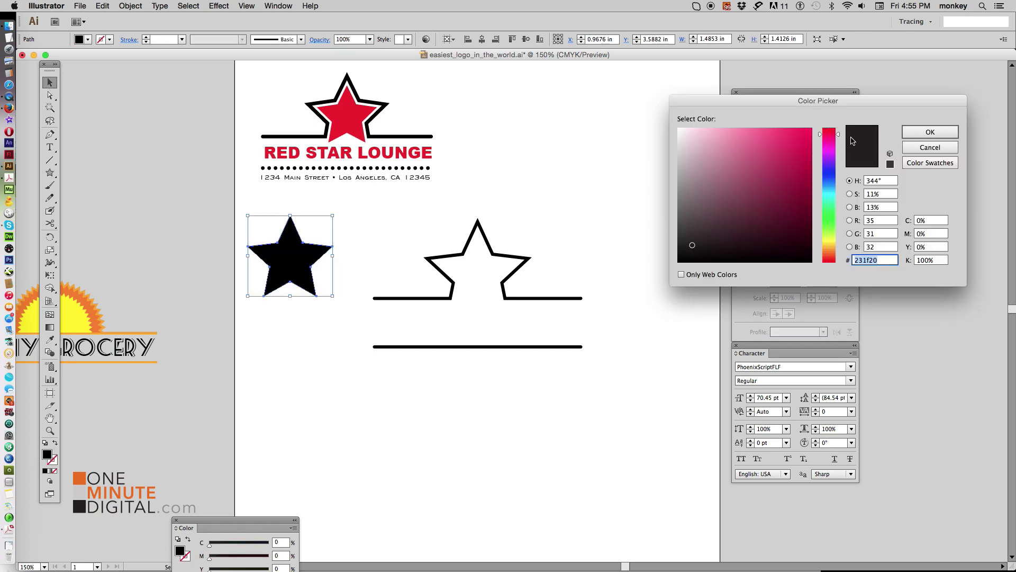
left_click_drag(840, 136, 839, 128)
left_click(811, 129)
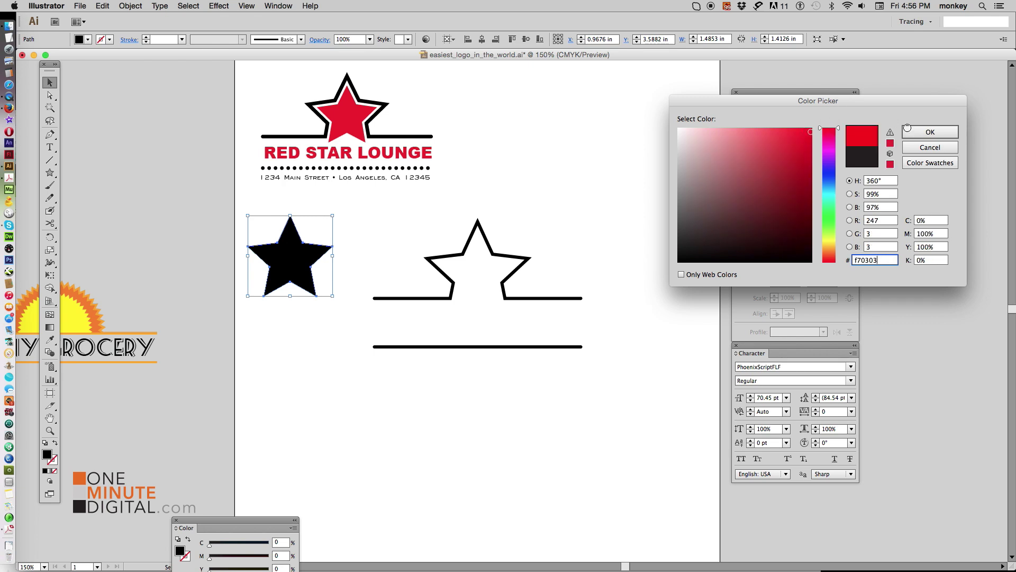
left_click(905, 133)
- Move the red star into the outline and enlarge it to nearly fill it
mouse_move(320, 252)
left_mouse_down()
mouse_move(493, 273)
mouse_move(483, 289)
left_mouse_up()
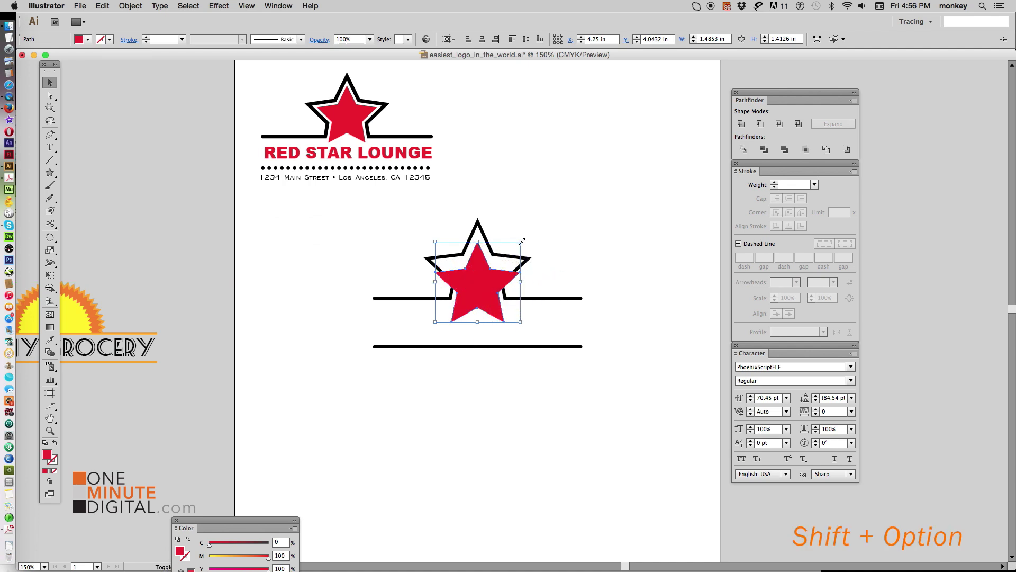
left_click_drag(522, 241, 508, 253)
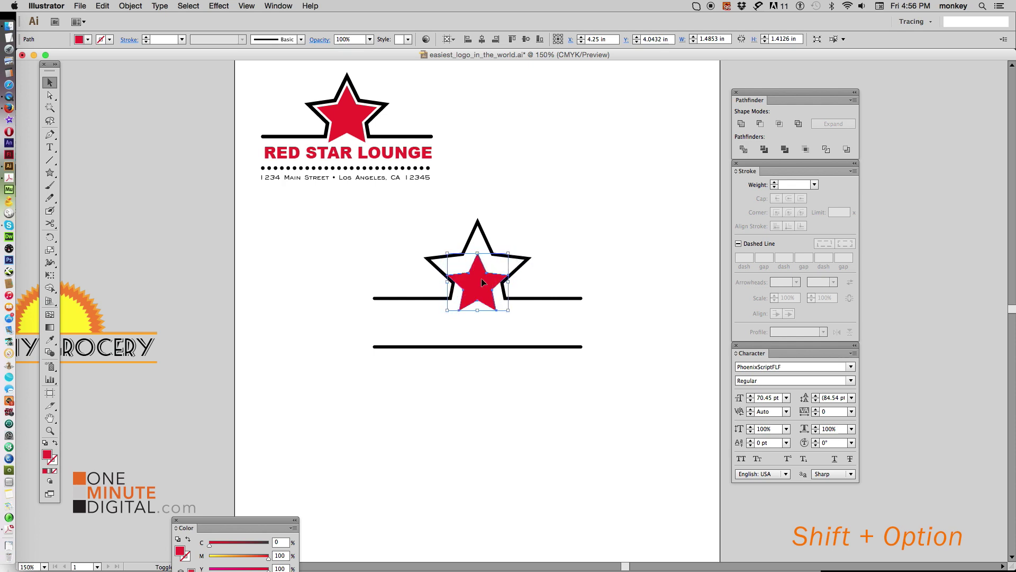
left_click_drag(484, 286, 484, 277)
left_click(550, 240)
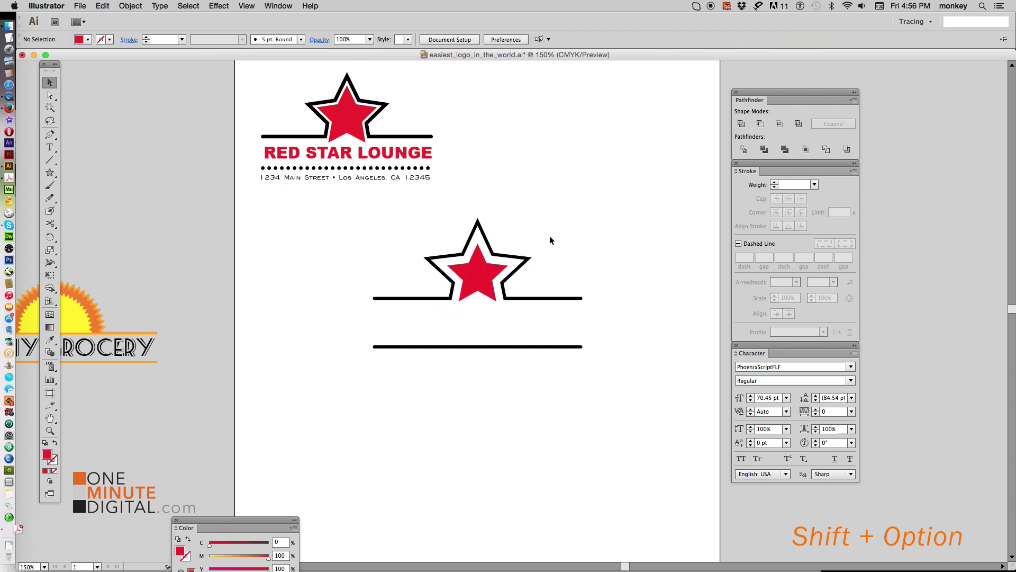
left_click(482, 283)
left_click_drag(507, 244, 513, 239)
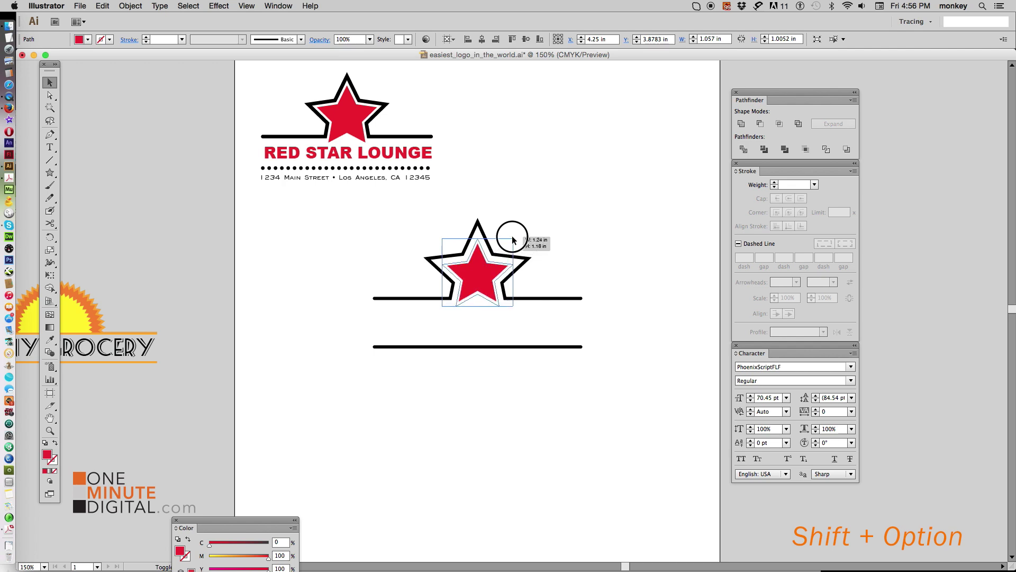
left_click(552, 212)
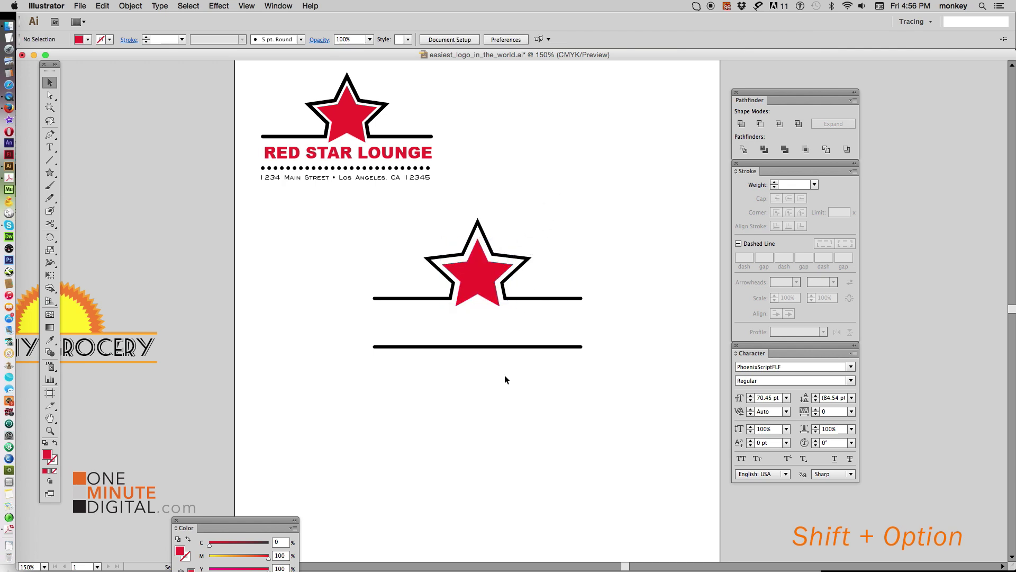
left_click(482, 284)
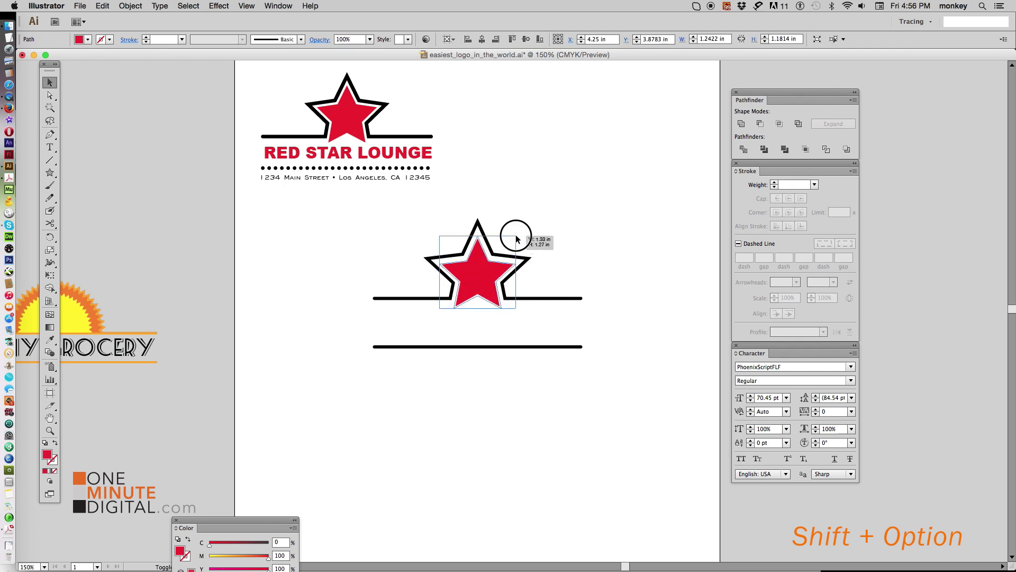
left_click_drag(510, 243, 515, 237)
left_click(587, 362)
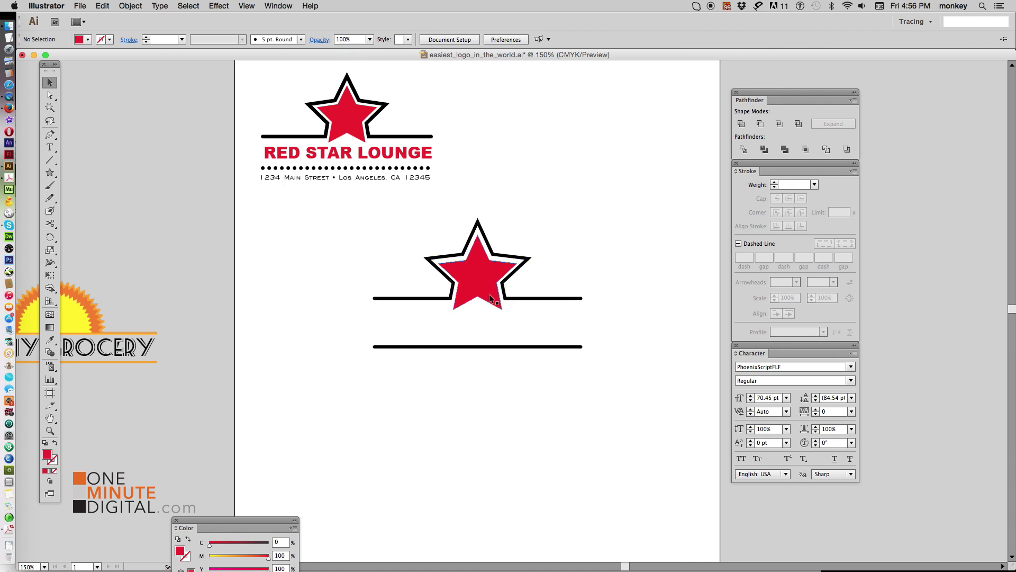
- Nudge the red star with the arrow keys until it sits centred in the outline
left_click_drag(490, 298, 489, 302)
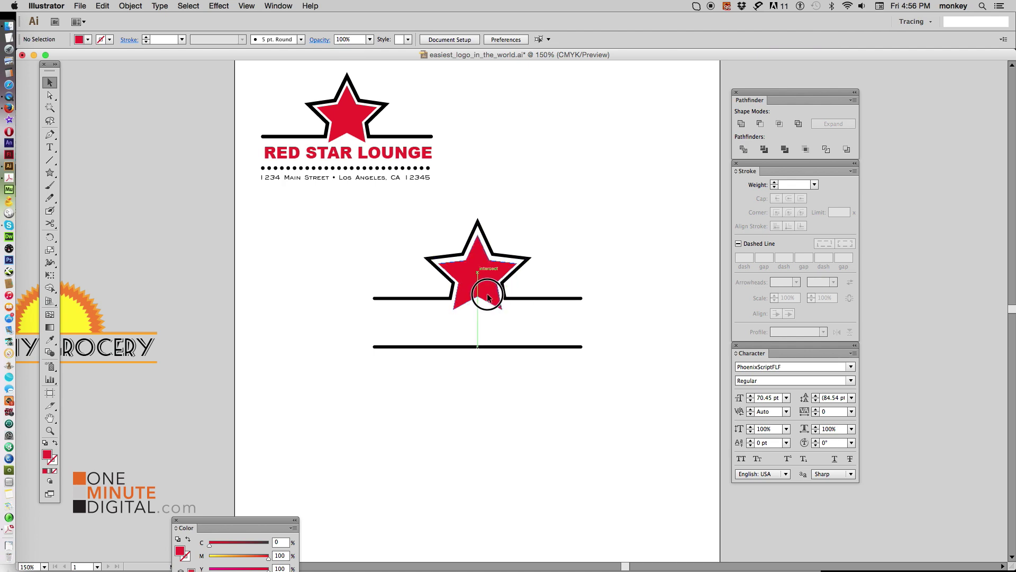
left_click_drag(489, 301, 489, 296)
key("Down")
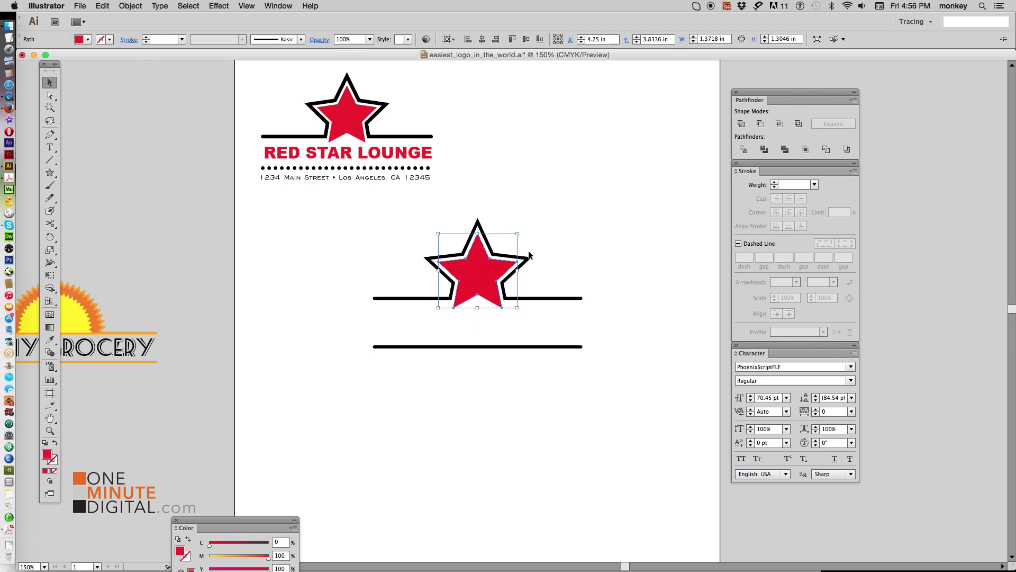
key("Down")
key("Up")
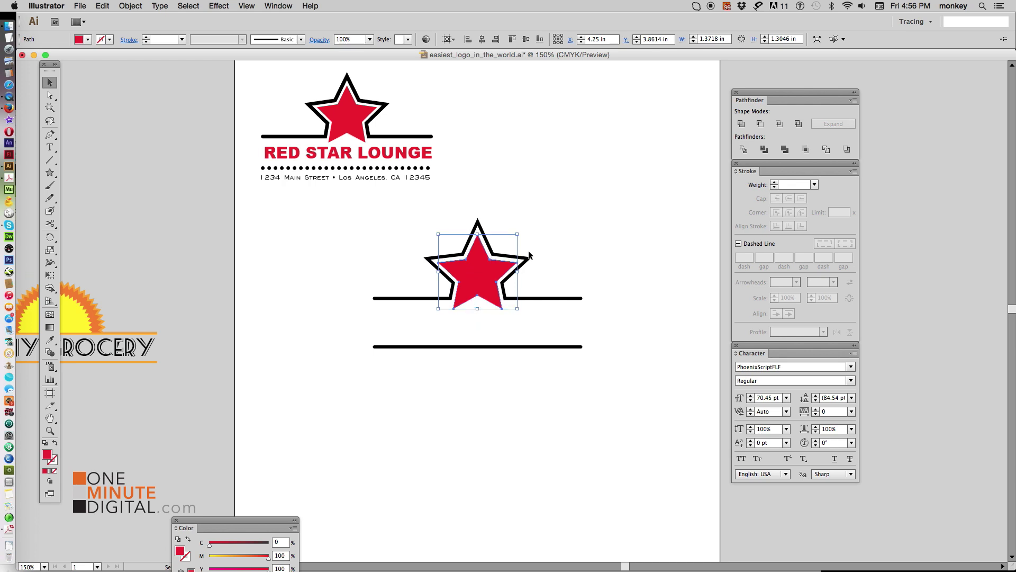
key("Up")
left_click(642, 210)
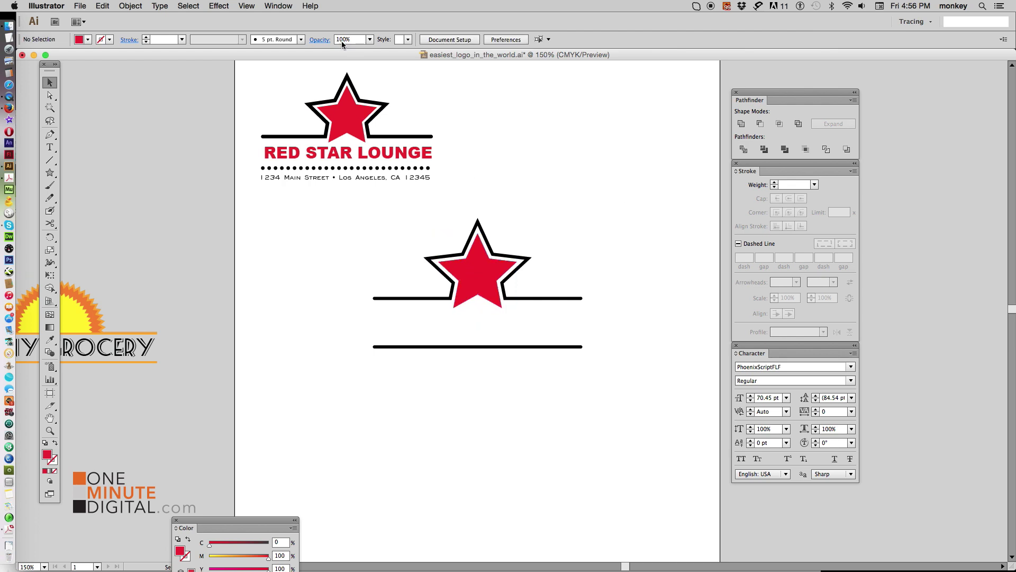
- Duplicate the RED STAR LOUNGE title onto the lower logo between its two lines
left_click_drag(353, 156, 539, 311)
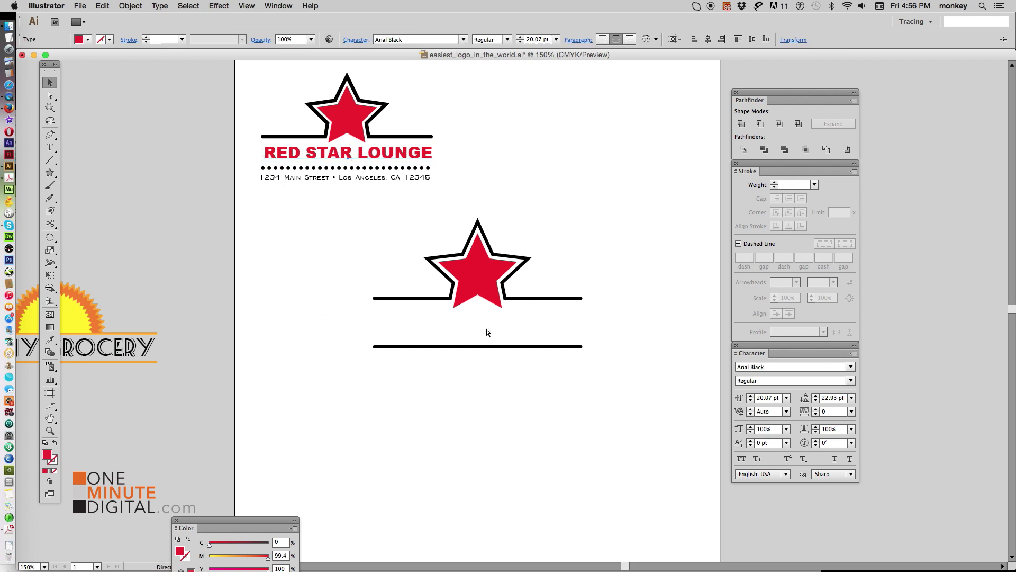
mouse_move(539, 311)
left_mouse_down()
mouse_move(488, 323)
mouse_move(581, 335)
left_mouse_up()
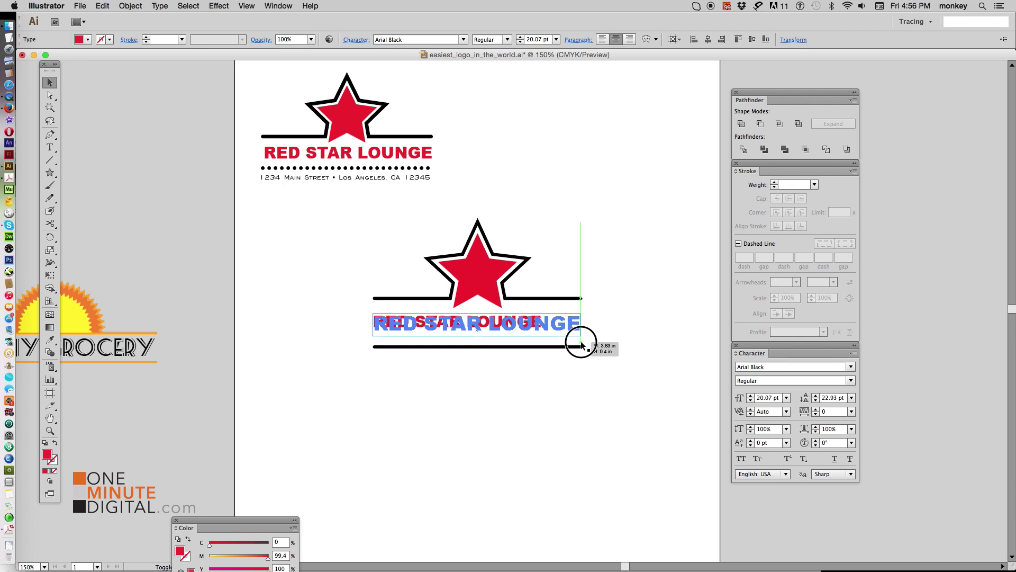
left_click_drag(528, 328, 529, 324)
left_click(520, 379)
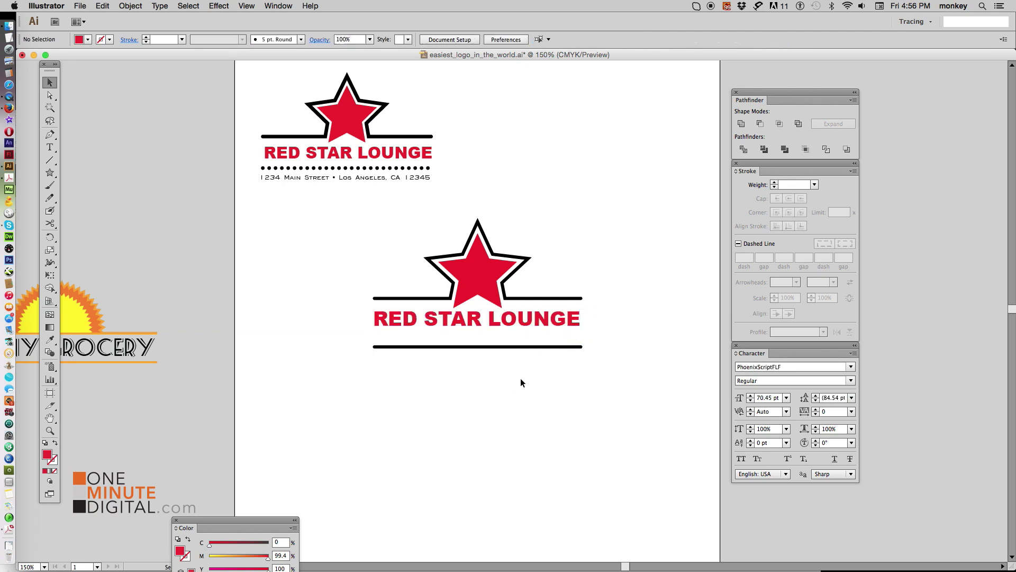
- Make the bottom line dashed with a 0 pt dash length
left_click(510, 347)
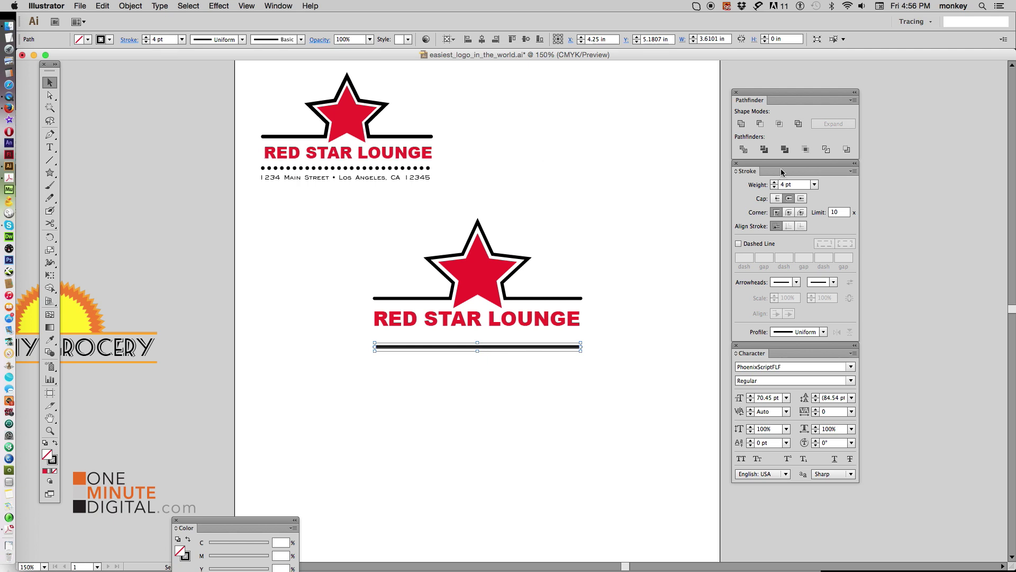
left_click(739, 244)
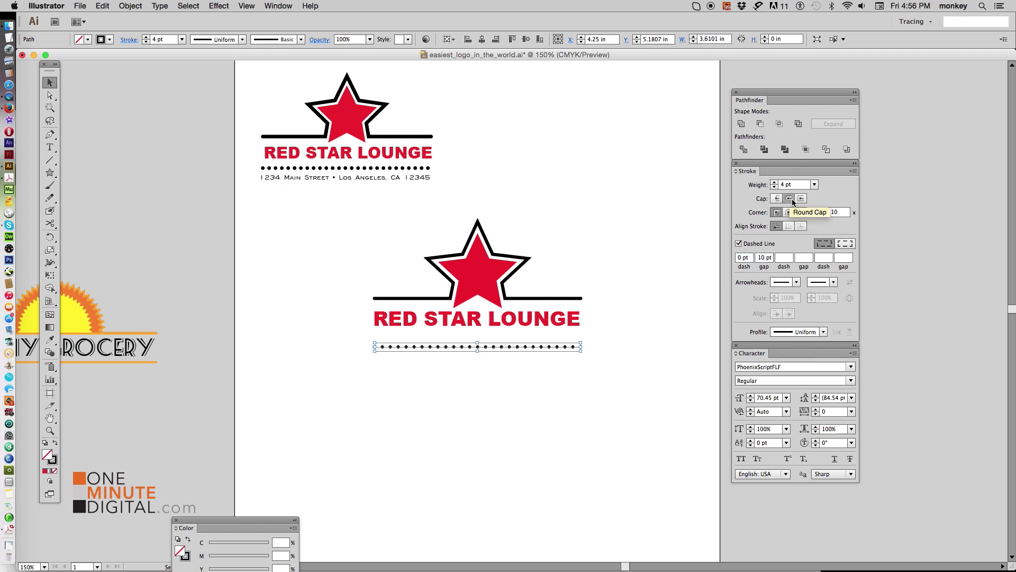
left_click(735, 260)
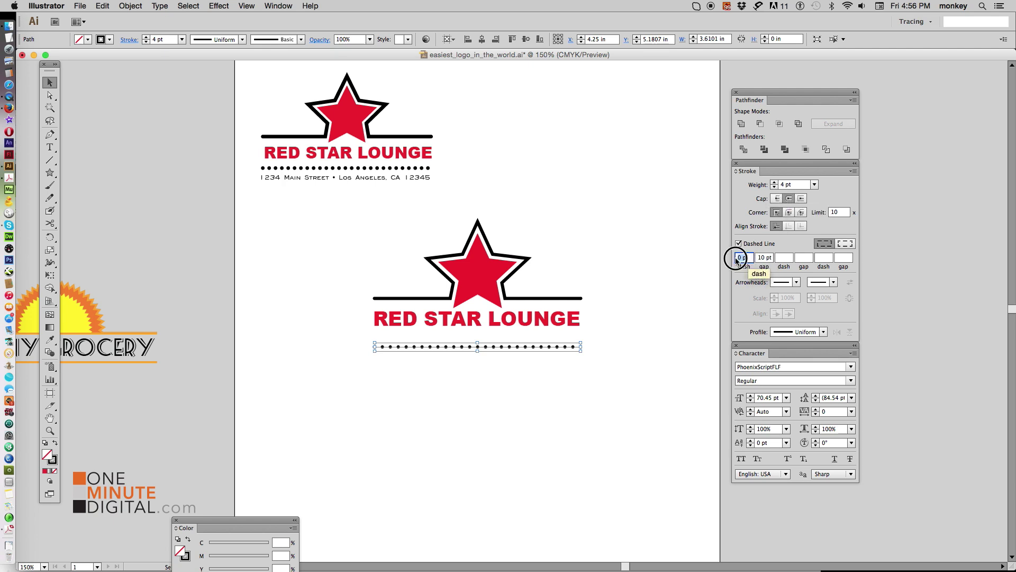
left_click(765, 258)
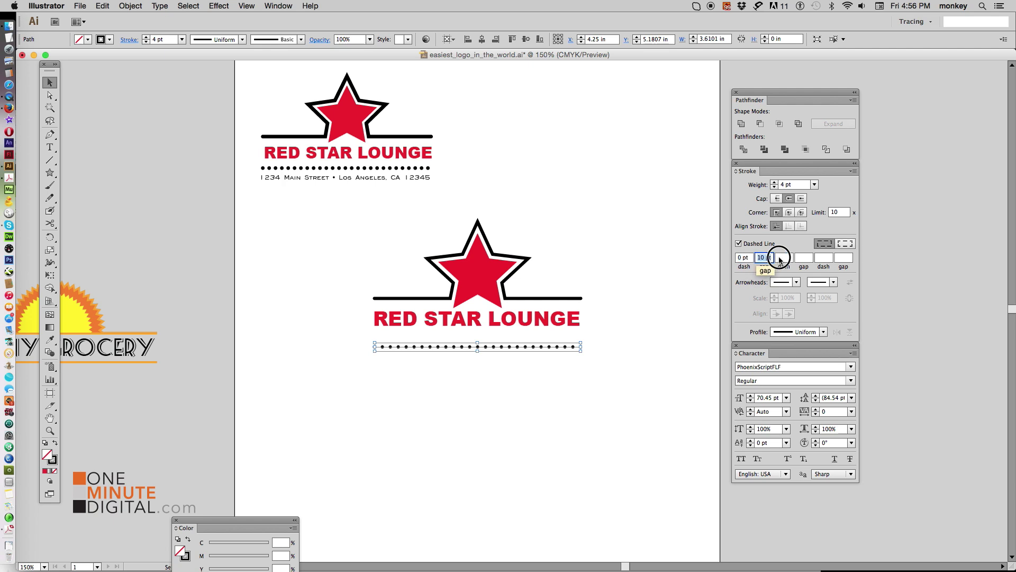
- Tune the dotted line to an 8 pt gap and 5 pt weight for round dots
key("Up")
key("Up")
key("Up")
key("Up")
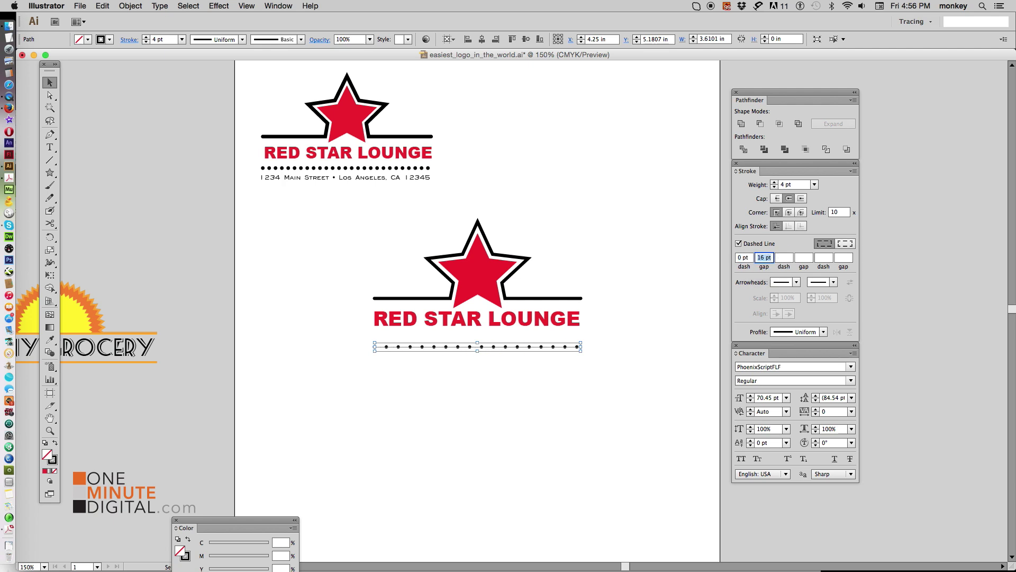
key("Up")
key("Down")
key("Down")
key("Down")
key("Down")
key("Down")
key("Up")
key("Up")
key("Down")
key("Down")
key("Down")
key("Down")
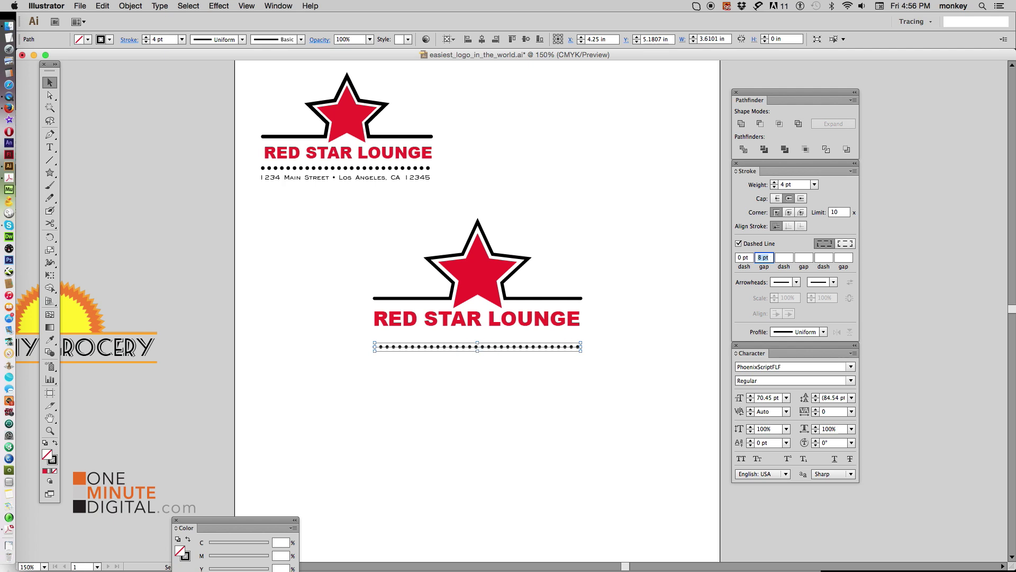
key("Down")
key("Down")
key("Up")
key("Up")
left_click(775, 183)
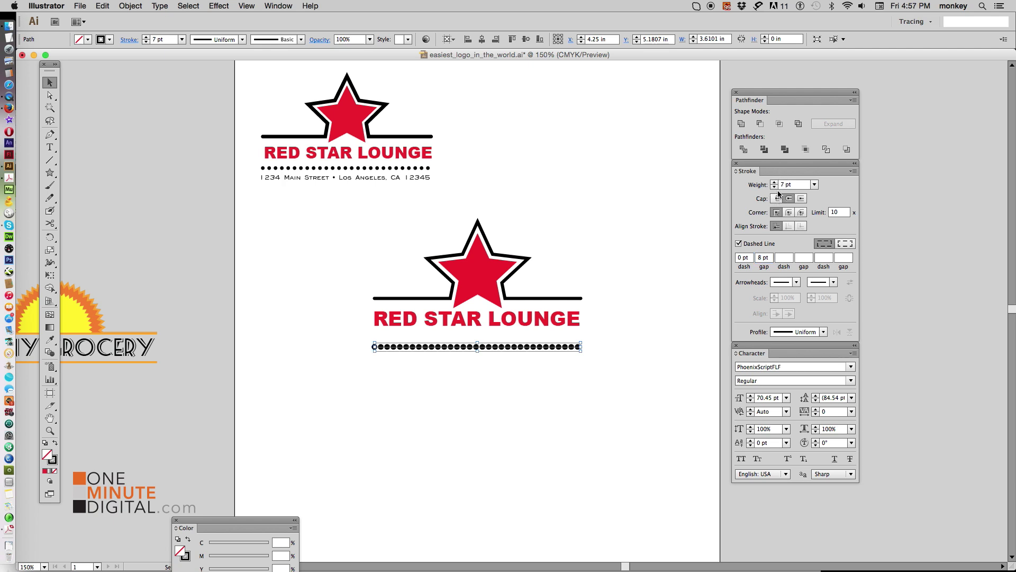
left_click(775, 186)
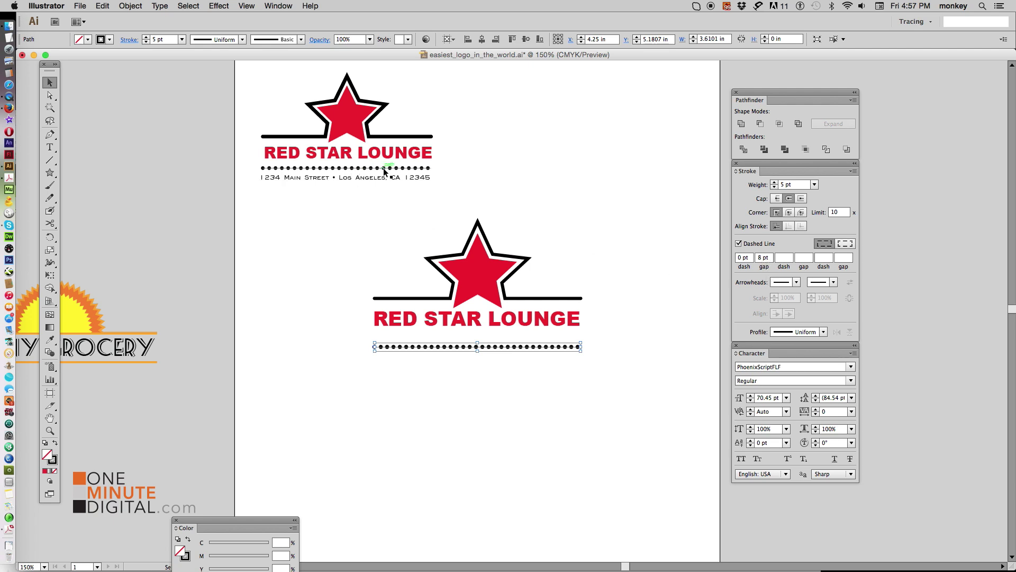
left_click(637, 382)
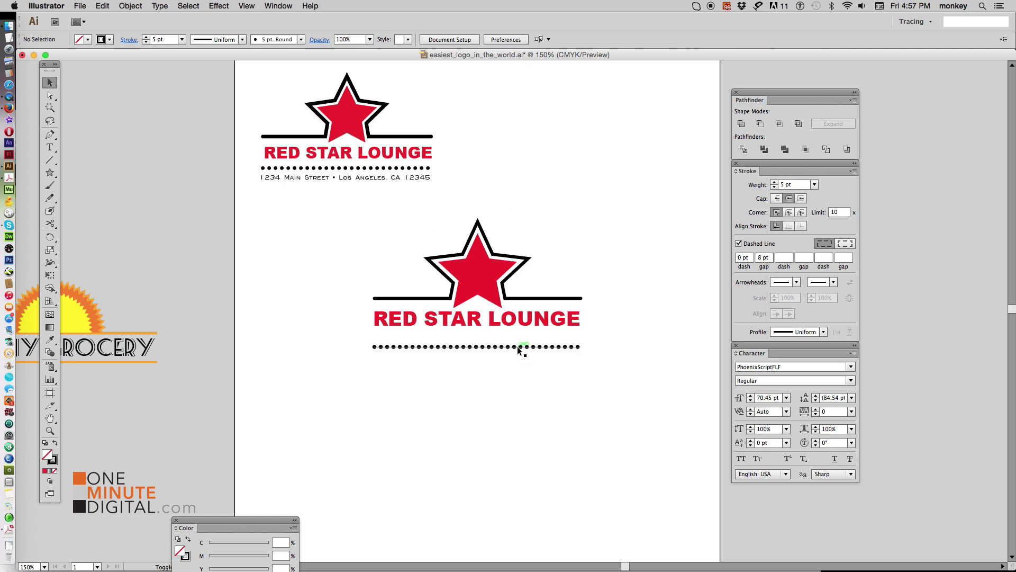
- Move the dotted line up under the title and raise the title toward the star
left_click_drag(518, 348, 519, 366)
left_click(501, 499)
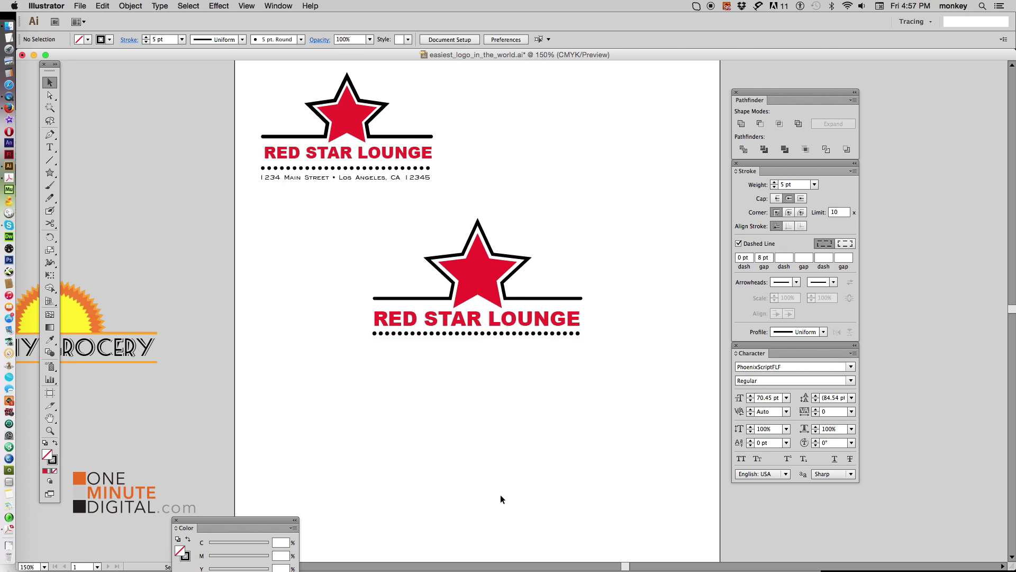
left_click_drag(541, 325, 542, 322)
left_click(522, 485)
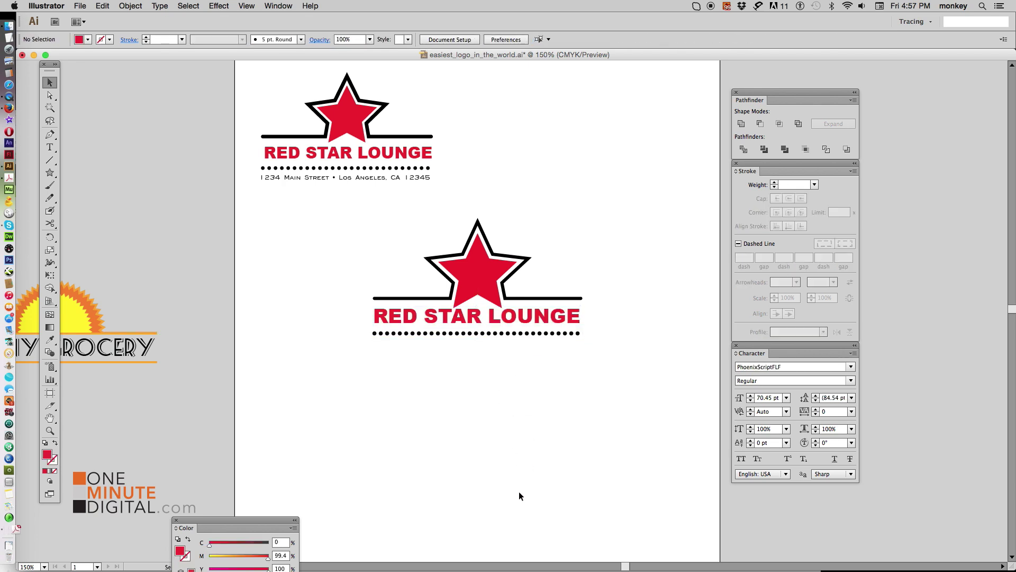
- Copy the top logo's address line below the dots and stretch it to logo width
left_click(345, 178)
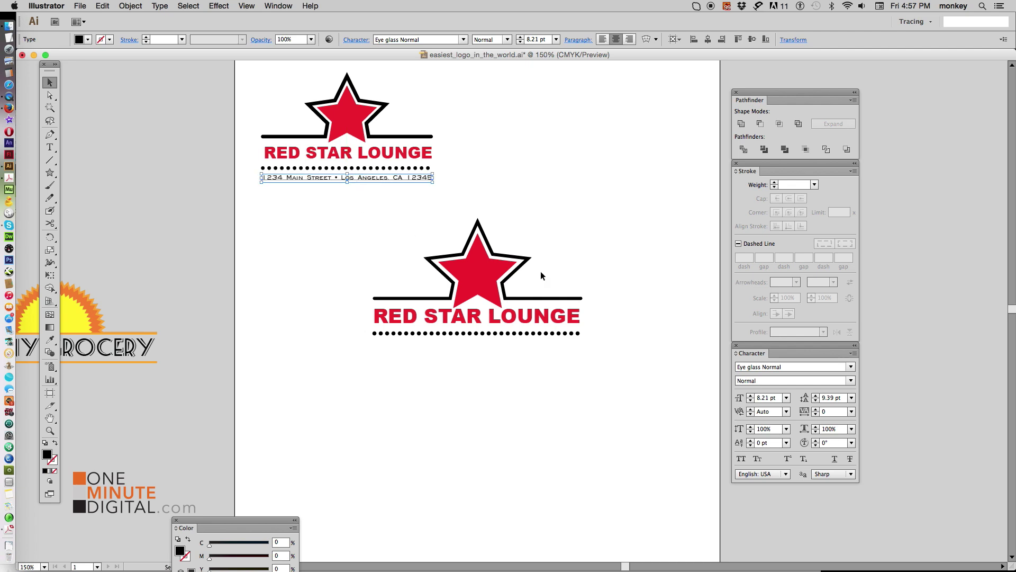
key("super+h")
key("super+v")
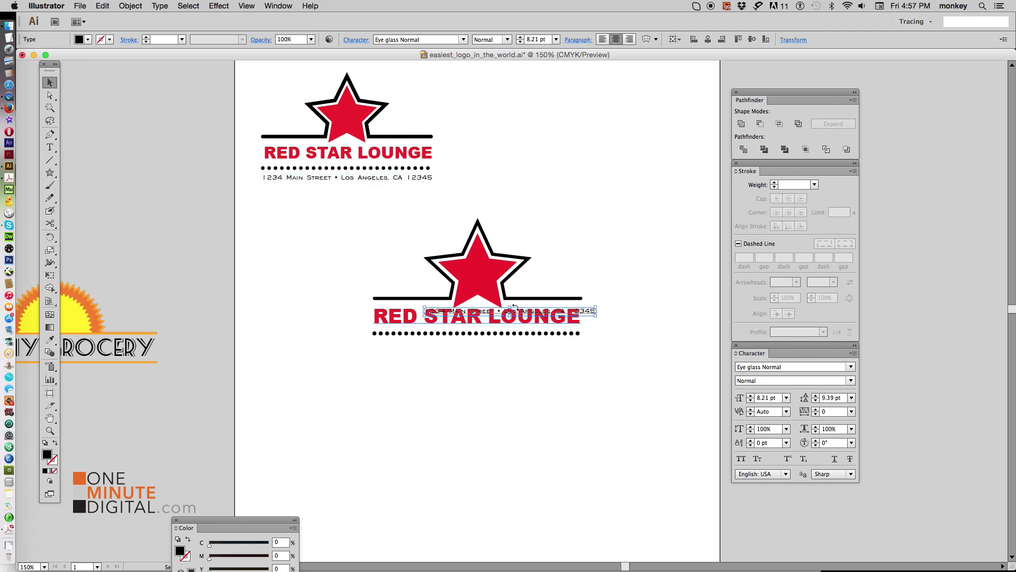
left_click_drag(506, 315, 454, 349)
left_click_drag(543, 349, 583, 349)
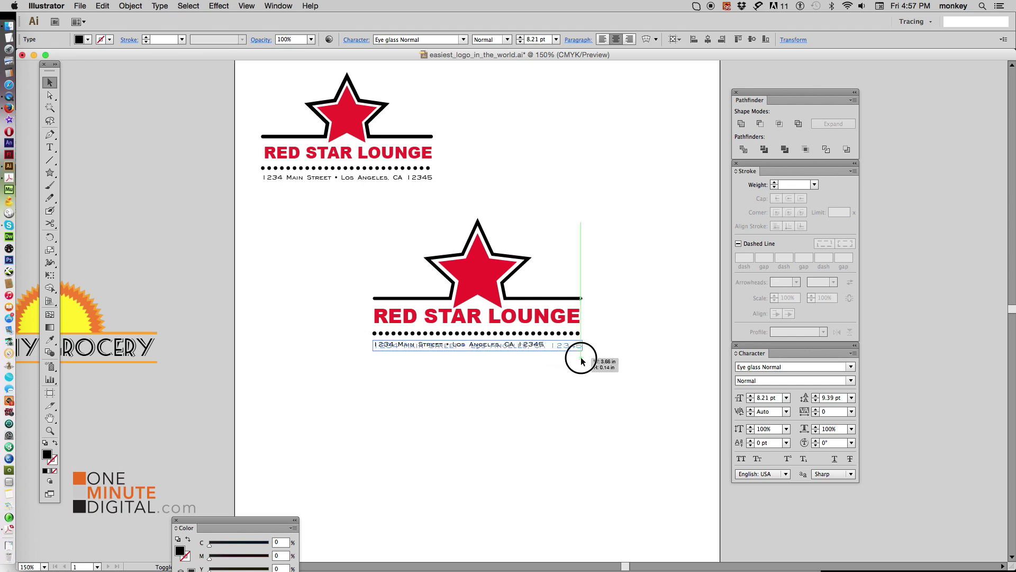
left_click(620, 376)
- Draw a small black star and centre it inside the red star
left_click_drag(50, 173, 105, 224)
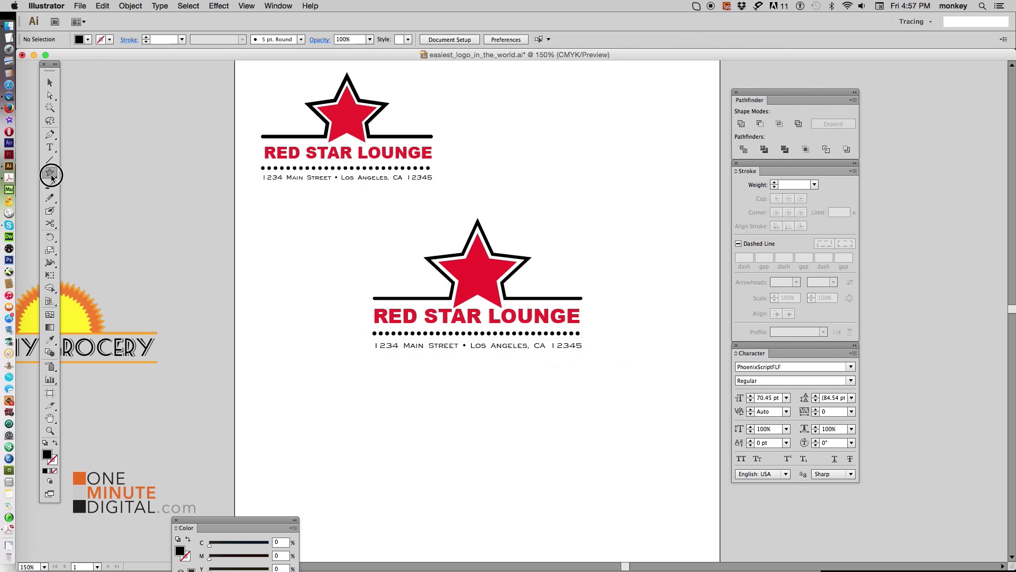
left_click_drag(274, 256, 290, 280)
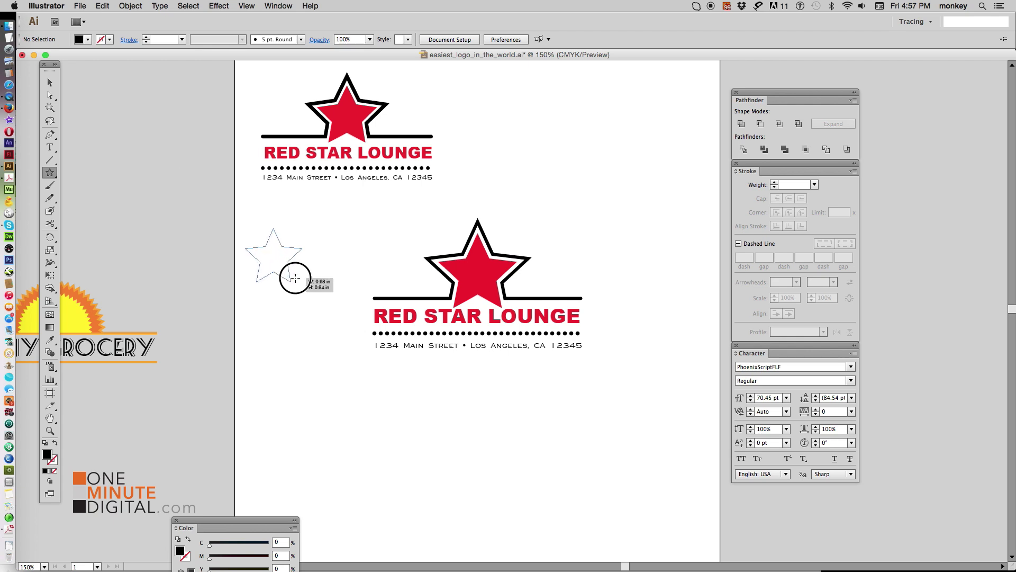
left_click(50, 82)
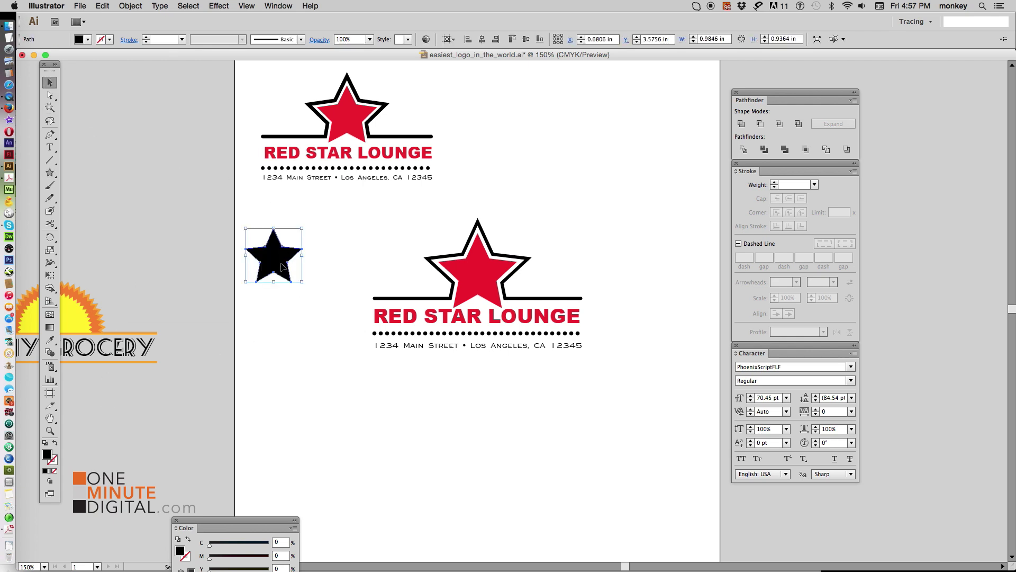
left_click_drag(271, 261, 478, 280)
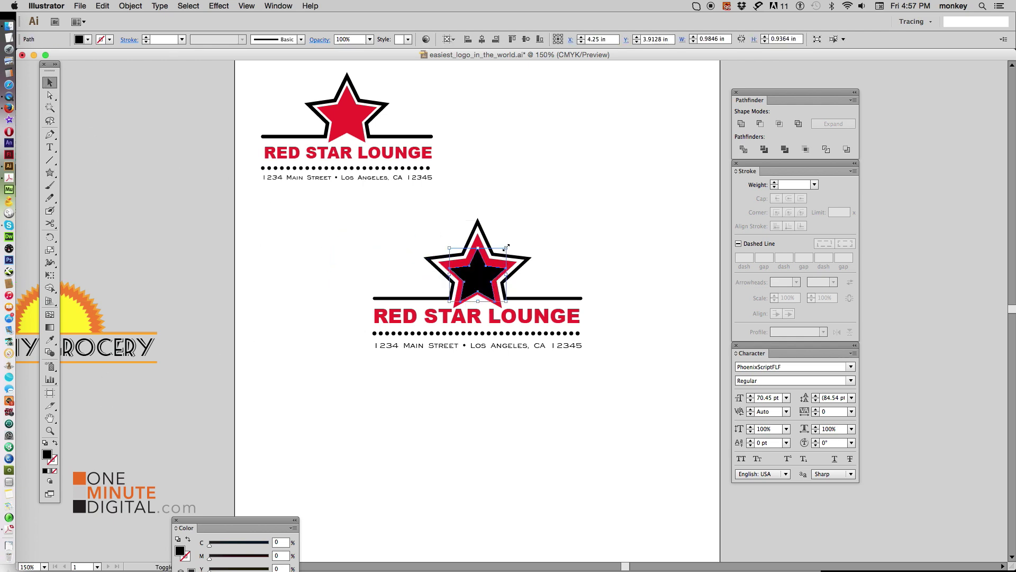
left_click(569, 220)
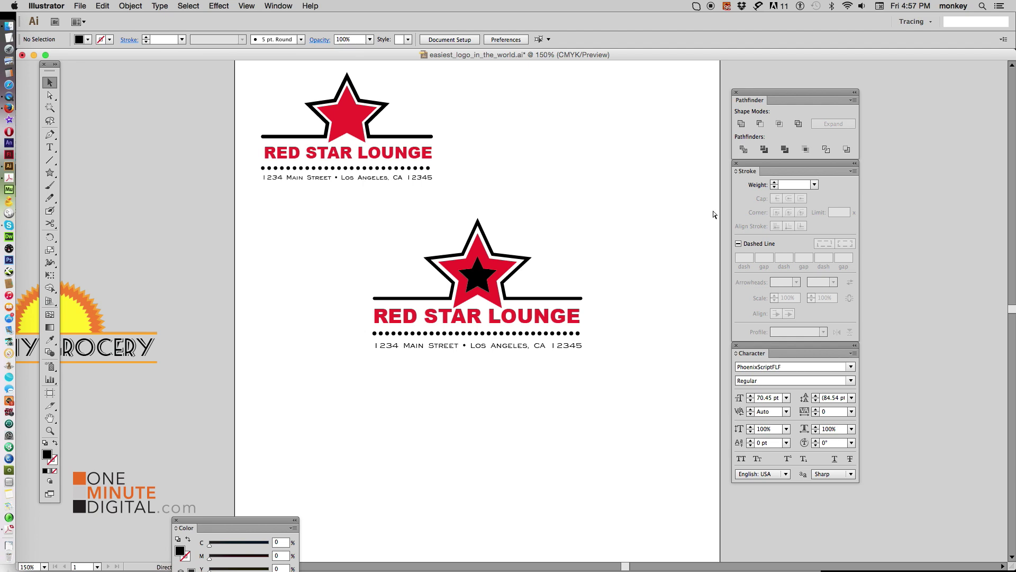
key("super+minus")
key("super+minus")
- Move both Red Star Lounge logos to the pasteboard and Sunny Grocery to the artboard's top-left
mouse_move(432, 261)
left_mouse_down()
mouse_move(534, 338)
mouse_move(522, 137)
left_mouse_up()
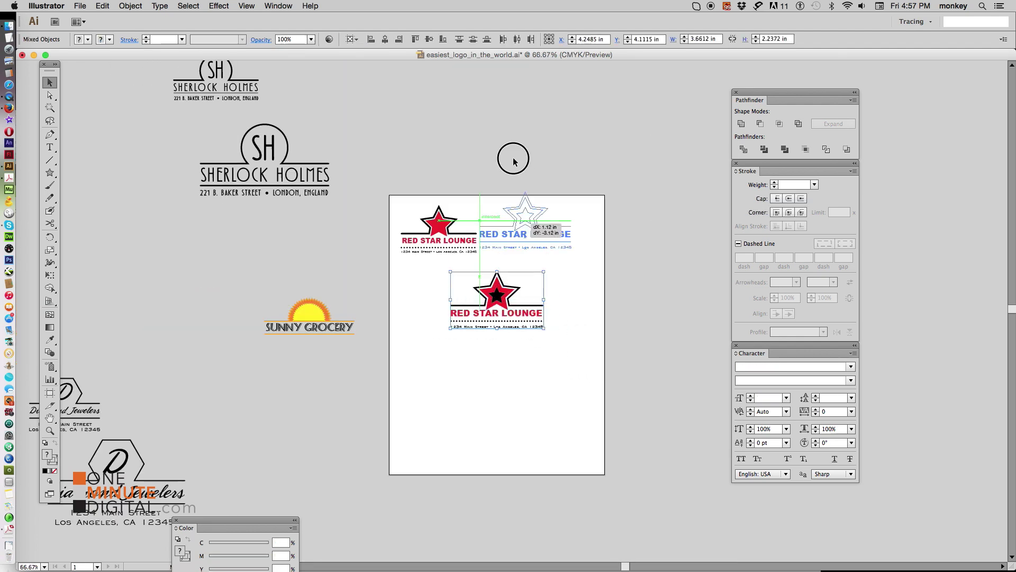
mouse_move(302, 291)
left_mouse_down()
mouse_move(347, 338)
mouse_move(521, 336)
left_mouse_up()
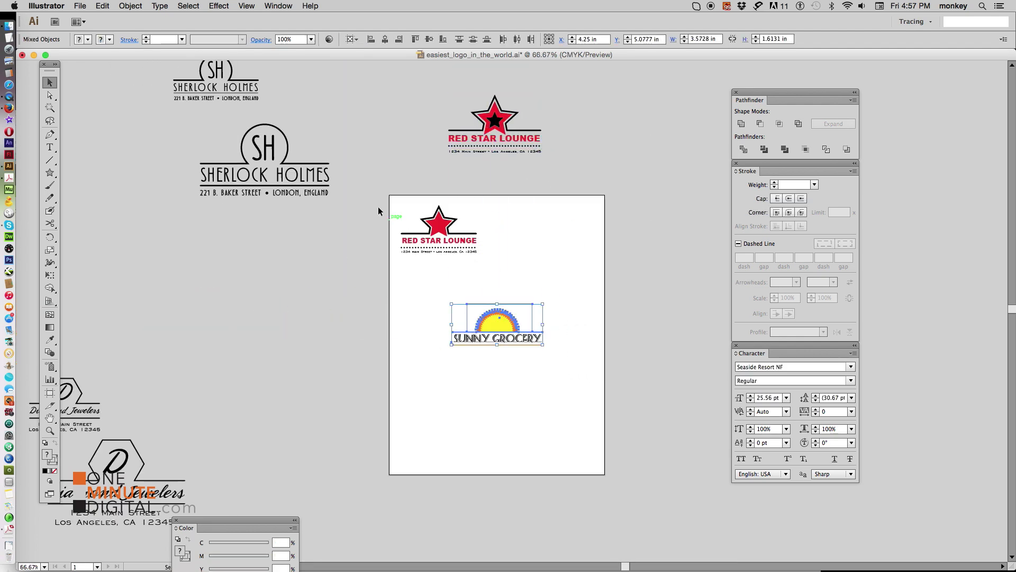
mouse_move(428, 248)
left_mouse_down()
mouse_move(298, 305)
mouse_move(286, 322)
left_mouse_up()
left_click_drag(498, 331, 446, 236)
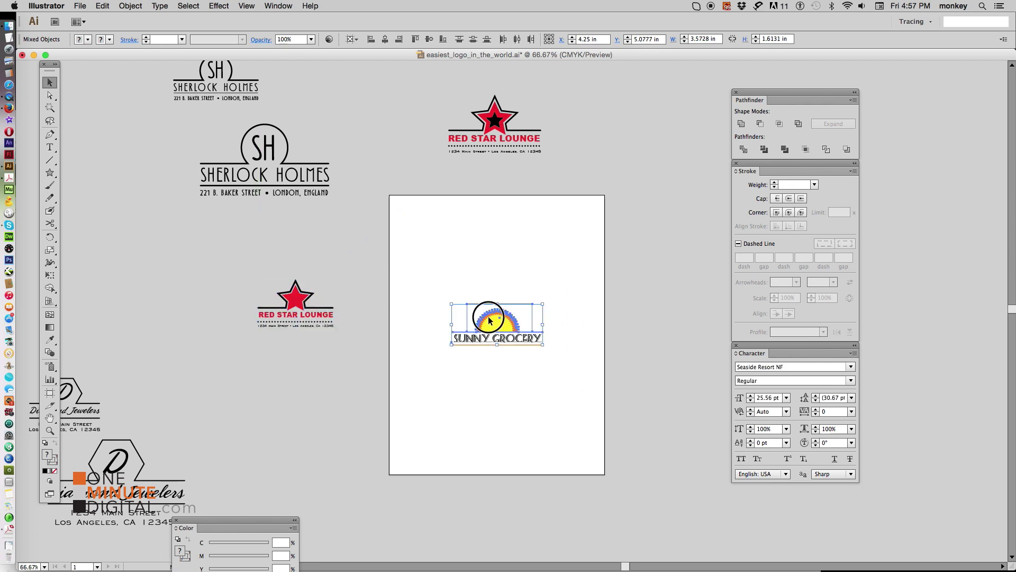
left_click(50, 431)
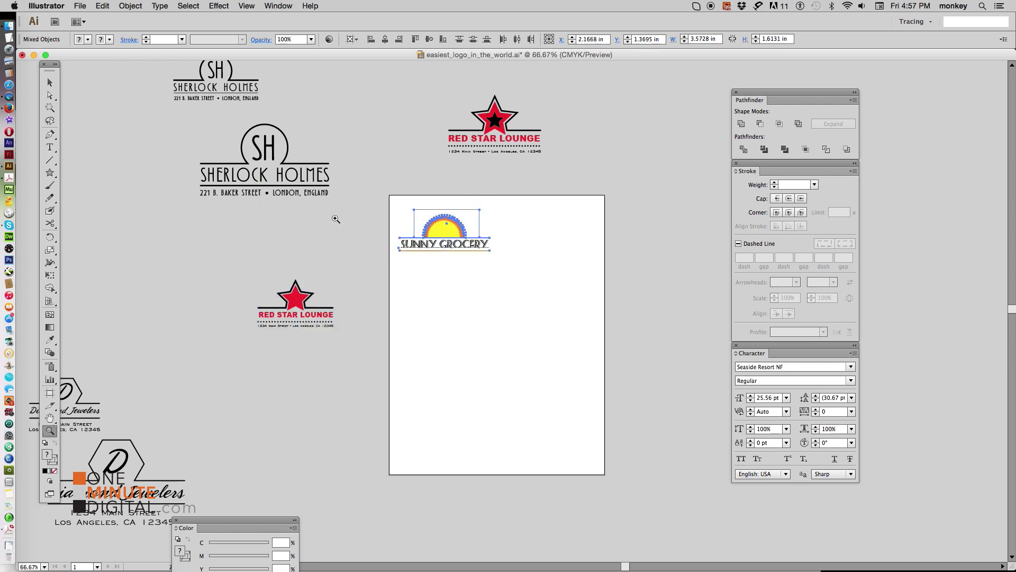
left_click_drag(348, 170, 636, 384)
left_click(50, 82)
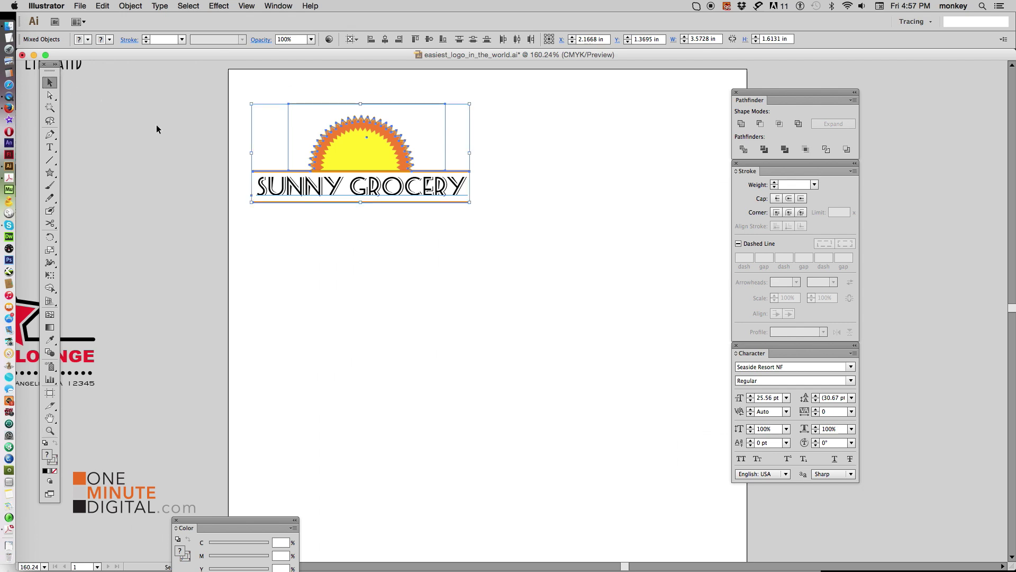
left_click(423, 167)
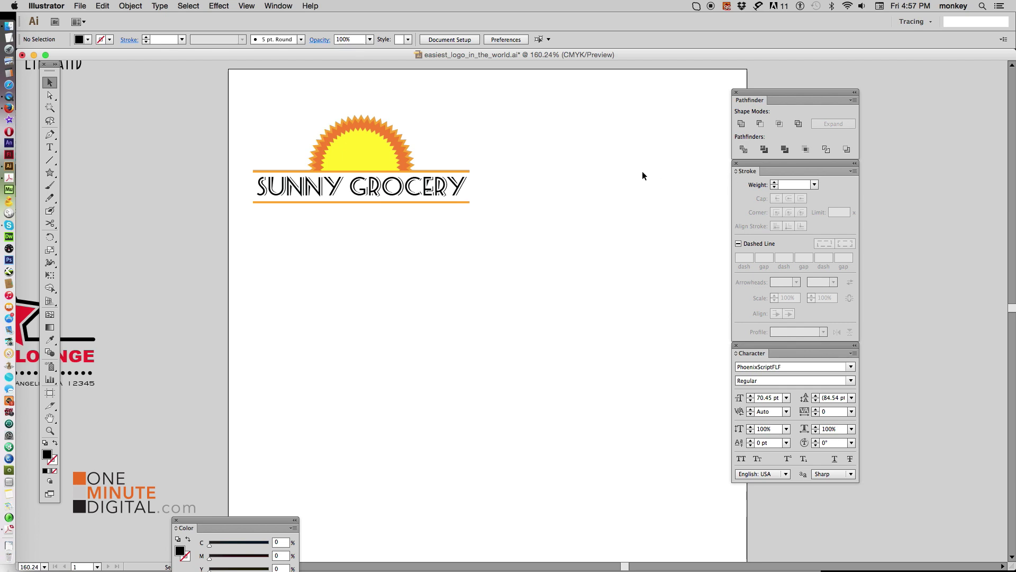
left_click_drag(51, 173, 98, 223)
- Create a 50-point star below the Sunny Grocery logo
left_click(284, 284)
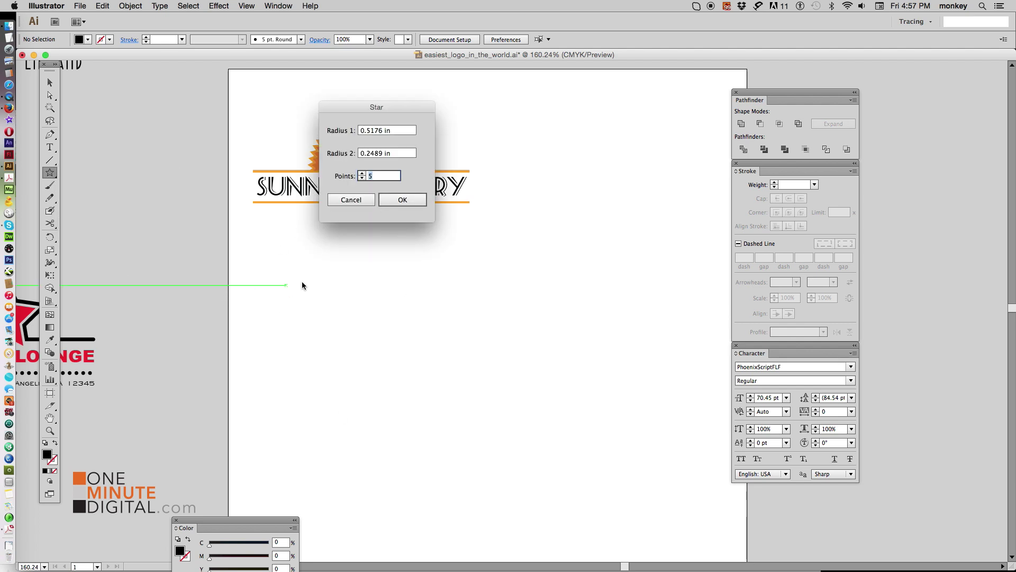
type("50")
key("Return")
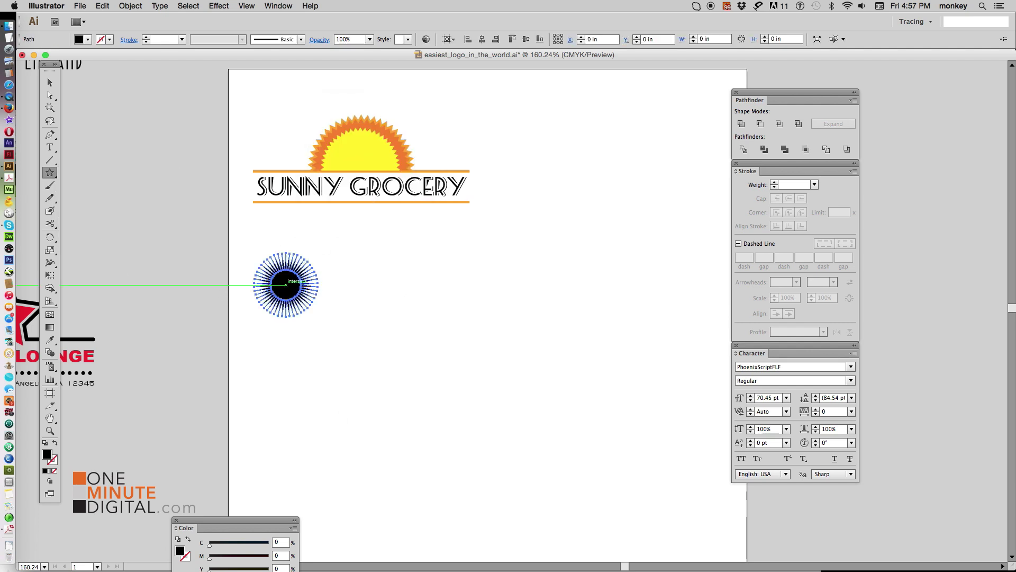
key("Delete")
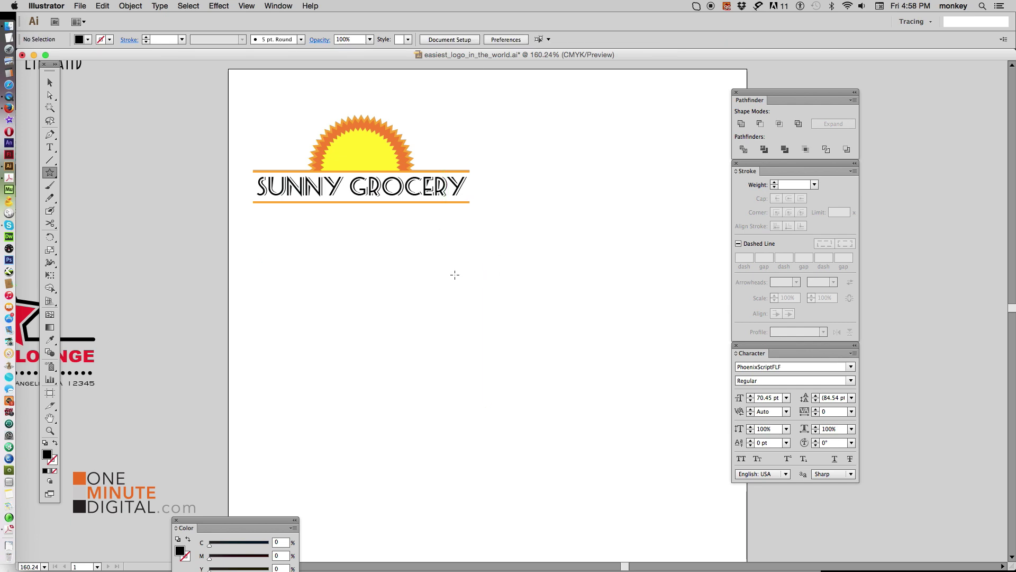
mouse_move(421, 299)
left_mouse_down()
mouse_move(451, 346)
mouse_move(430, 335)
left_mouse_up()
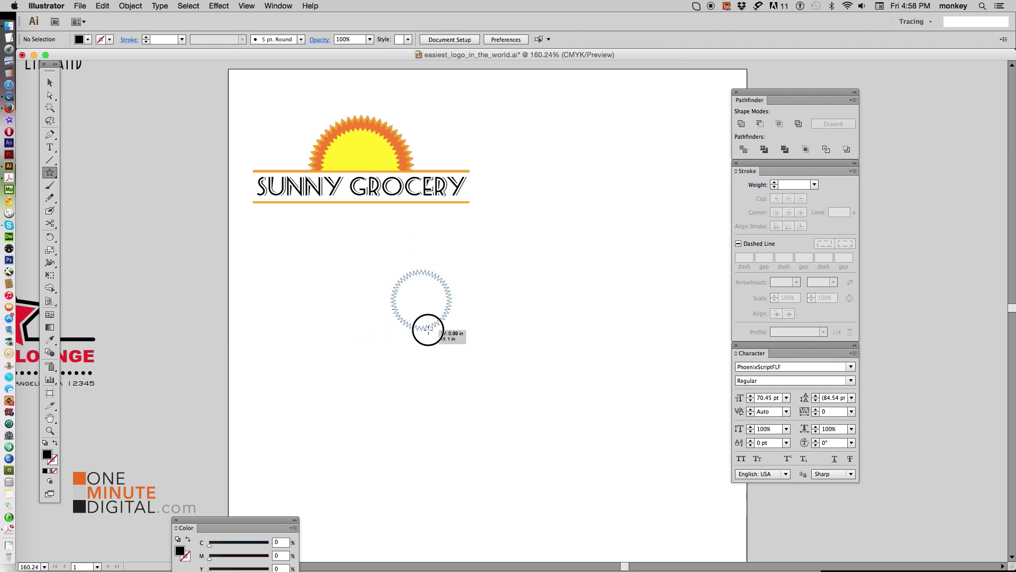
left_click_drag(431, 335, 426, 330)
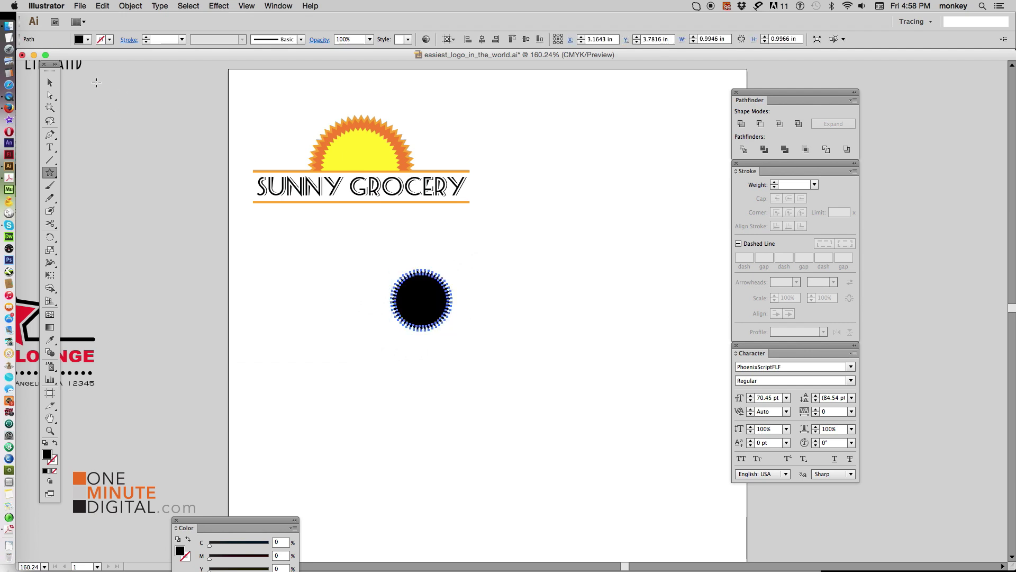
- Enlarge the black starburst and shift it to the right
left_click(49, 83)
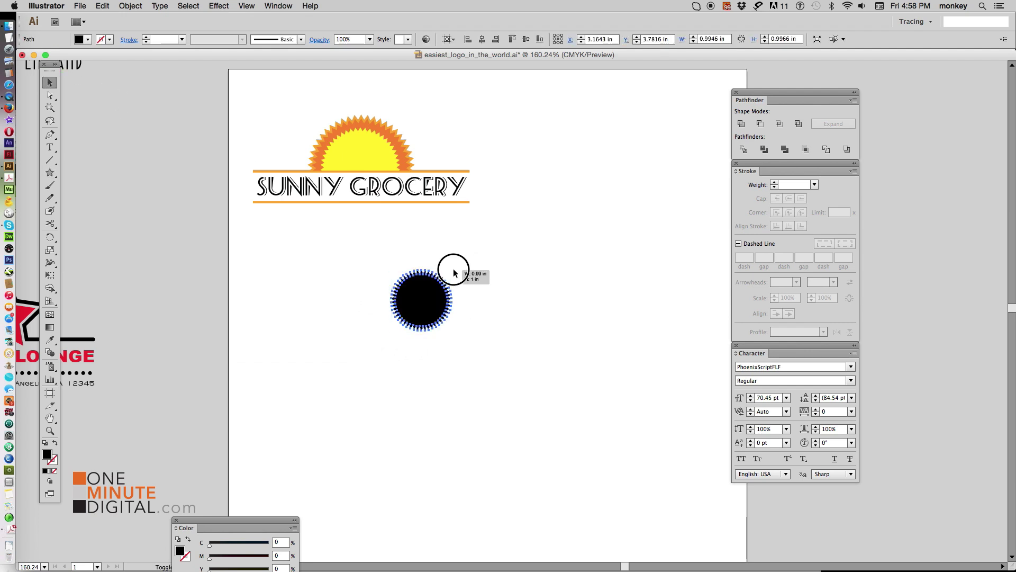
left_click_drag(452, 271, 549, 229)
left_click(442, 352)
left_click_drag(448, 312, 487, 326)
left_click(599, 389)
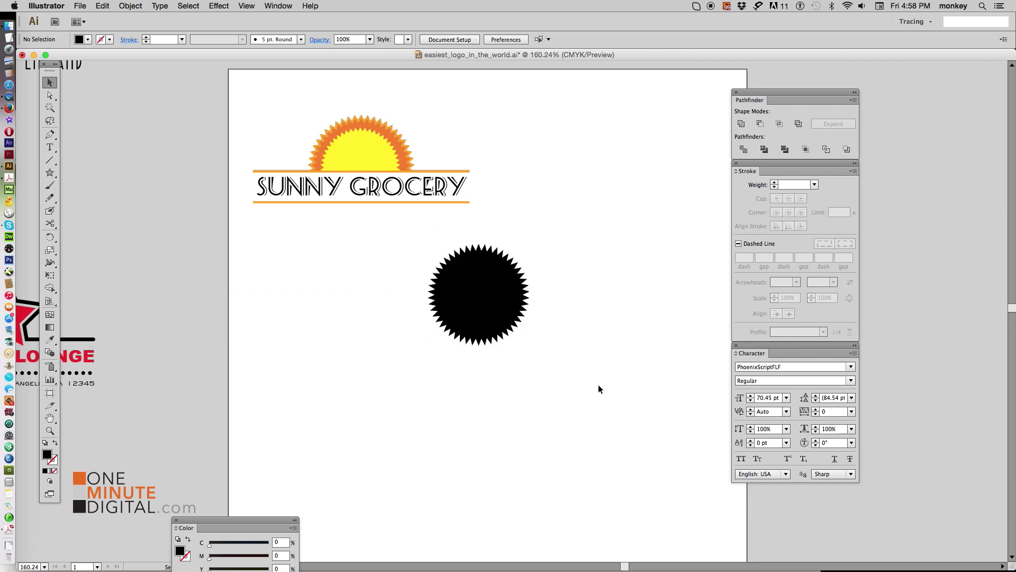
left_click_drag(50, 173, 102, 165)
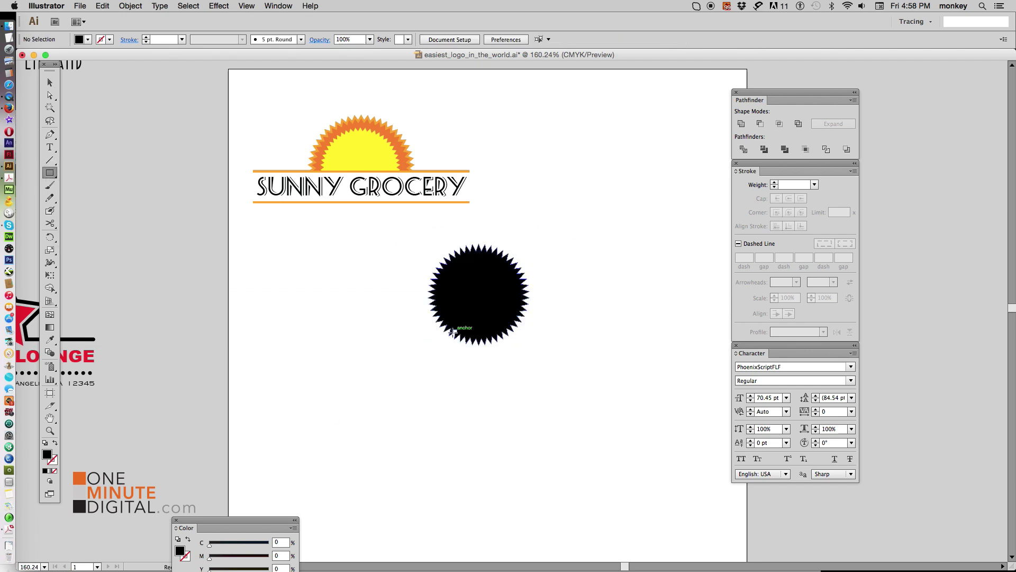
- Draw a wide bar over the star's lower half, make both outlines, and centre them
left_click_drag(354, 303, 605, 359)
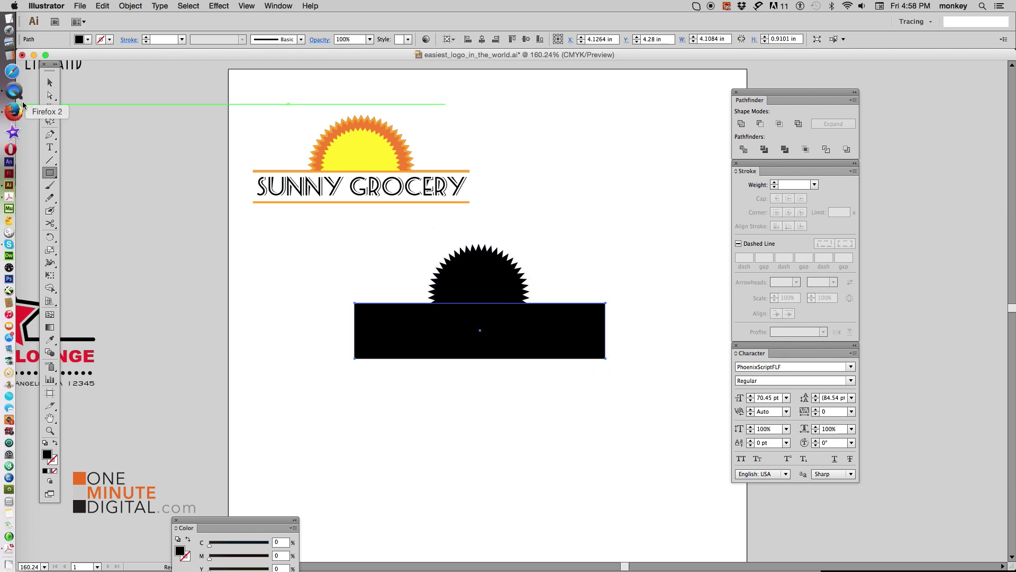
left_click(50, 82)
left_click_drag(324, 245, 426, 305)
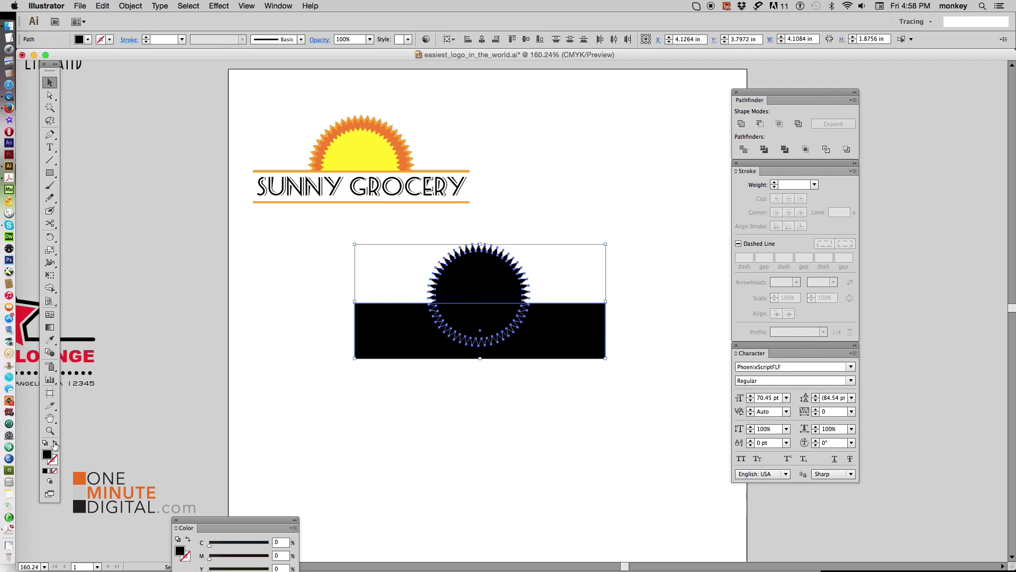
left_click(54, 443)
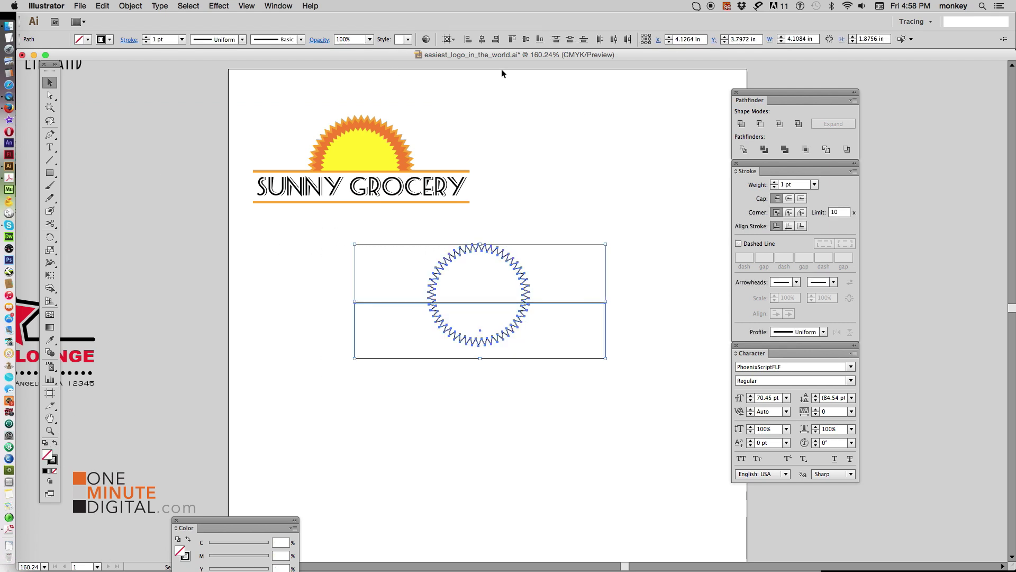
left_click(483, 40)
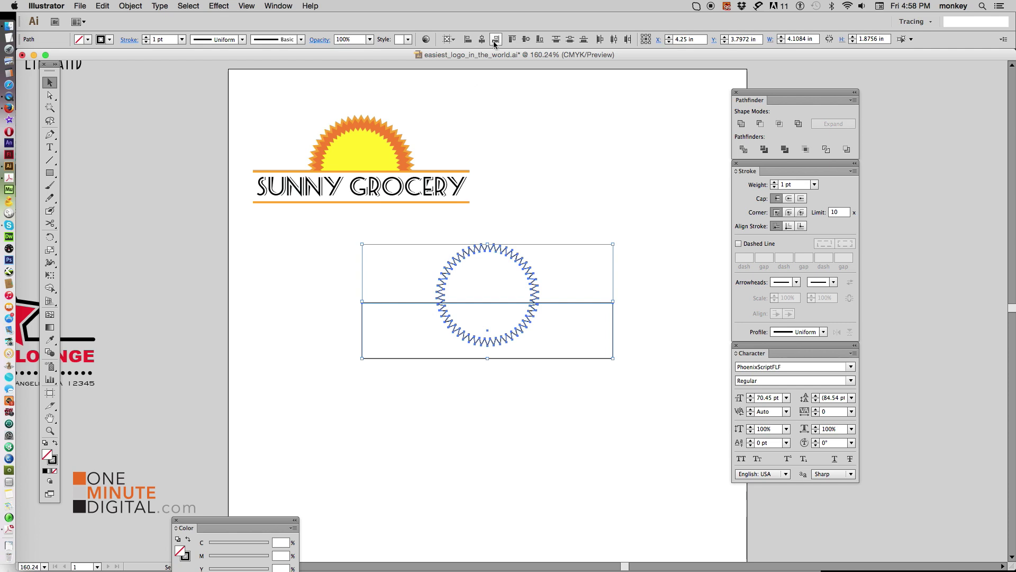
left_click(625, 236)
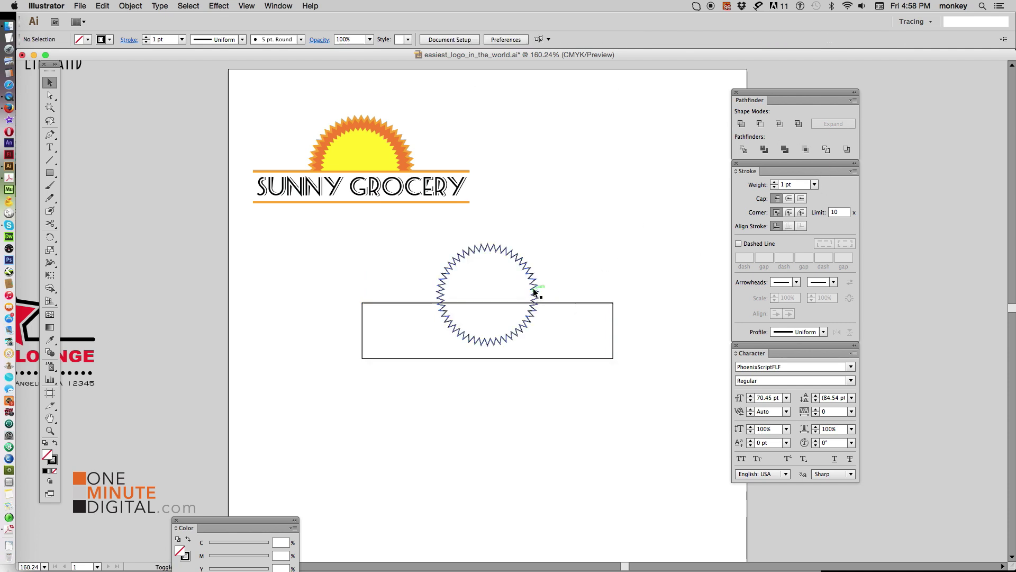
left_click_drag(534, 292, 552, 286)
left_click(597, 266)
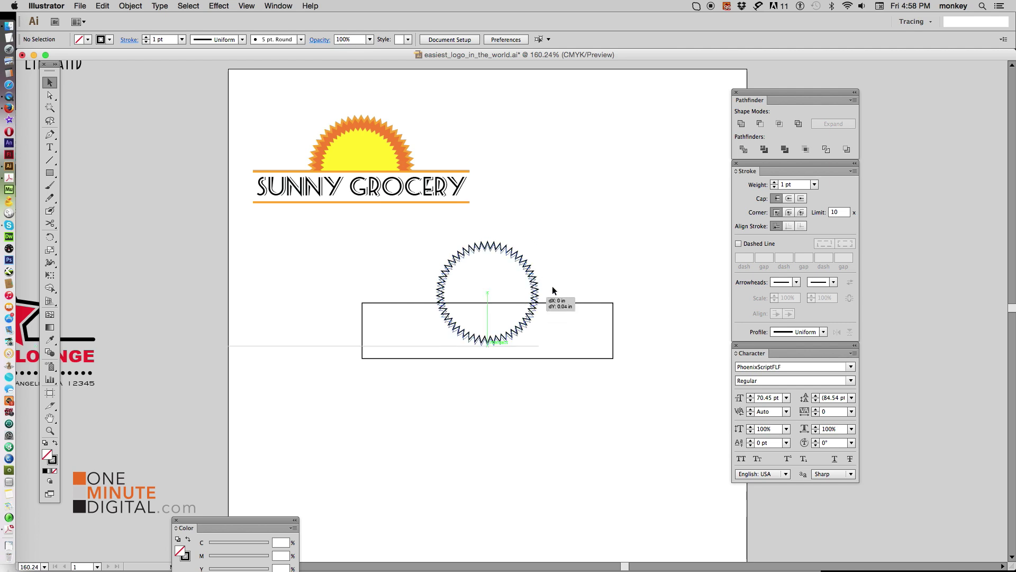
left_click(595, 276)
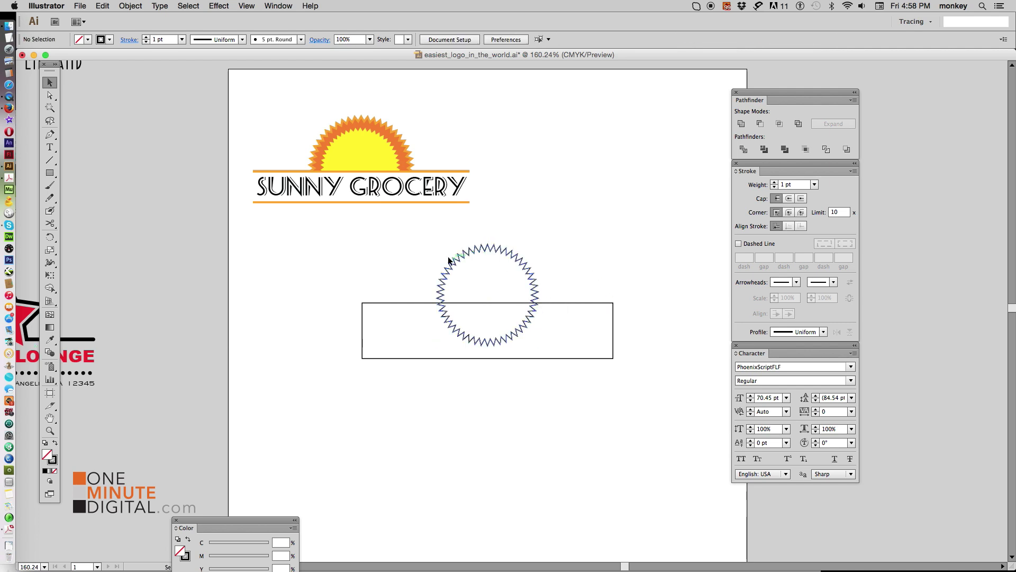
- Unite the sun and bar into one outline and cut it at the bar's corners
left_click_drag(449, 256, 622, 408)
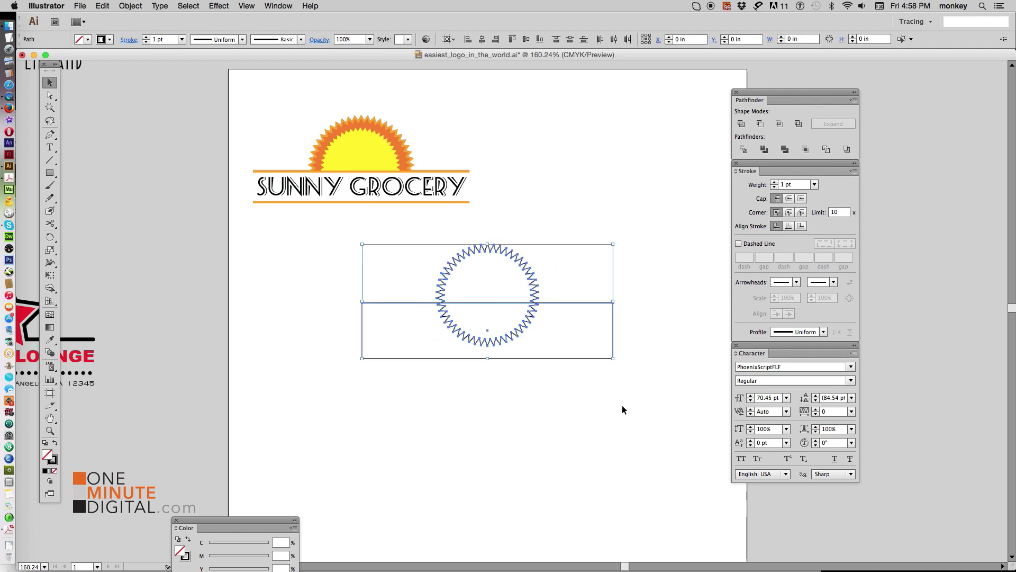
left_click(743, 126)
left_click(495, 344)
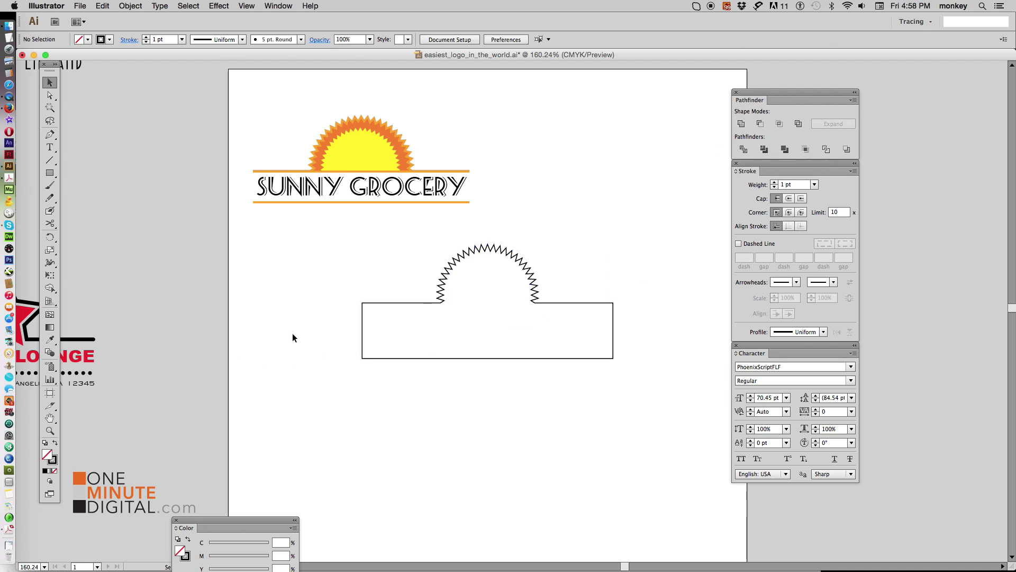
left_click(361, 319)
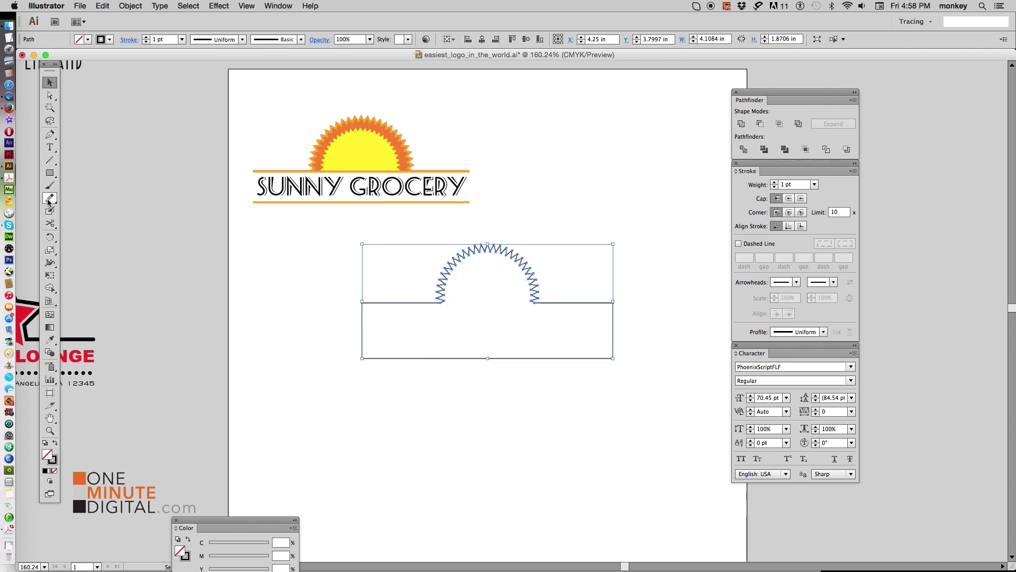
left_click(50, 223)
left_click(362, 303)
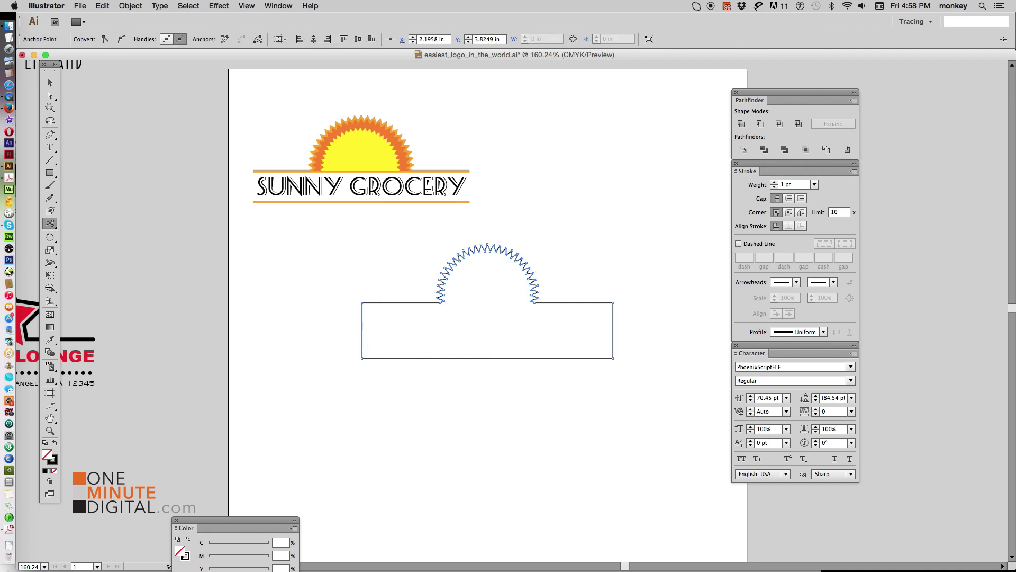
left_click(362, 358)
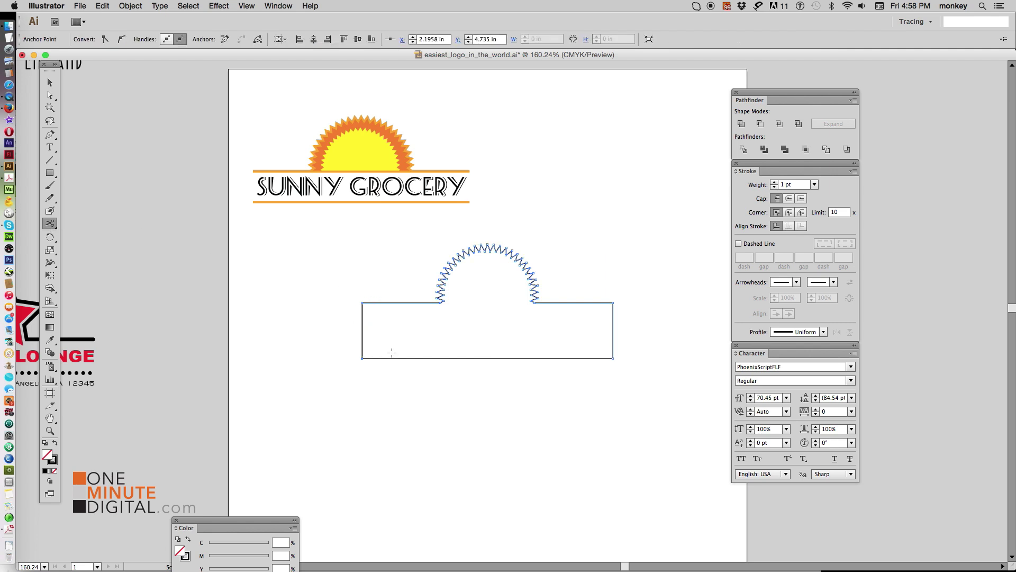
left_click(613, 303)
- Cut the last bar corner and delete both vertical side edges
left_click(613, 359)
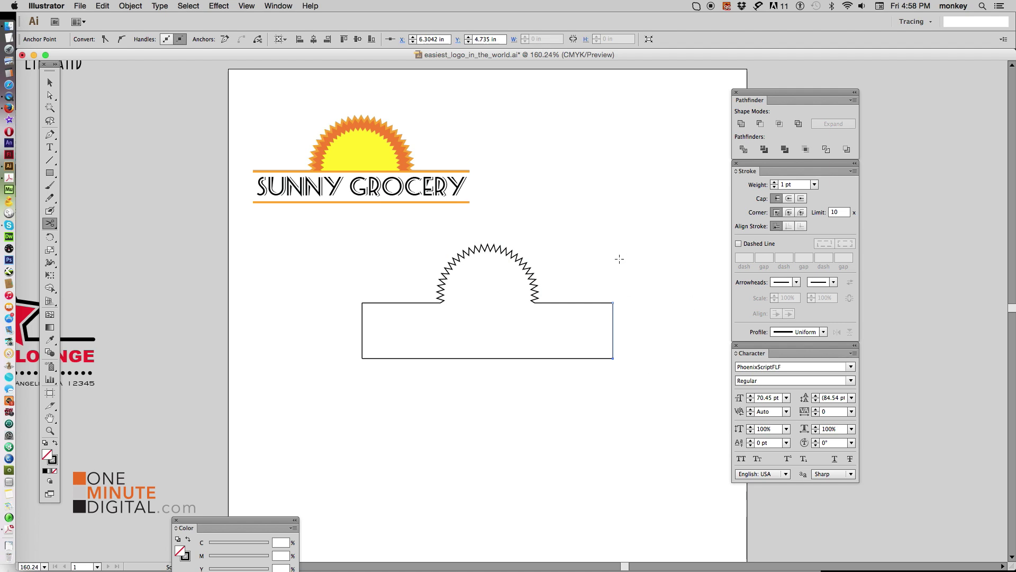
key("Delete")
left_click(50, 95)
left_click_drag(354, 331, 396, 338)
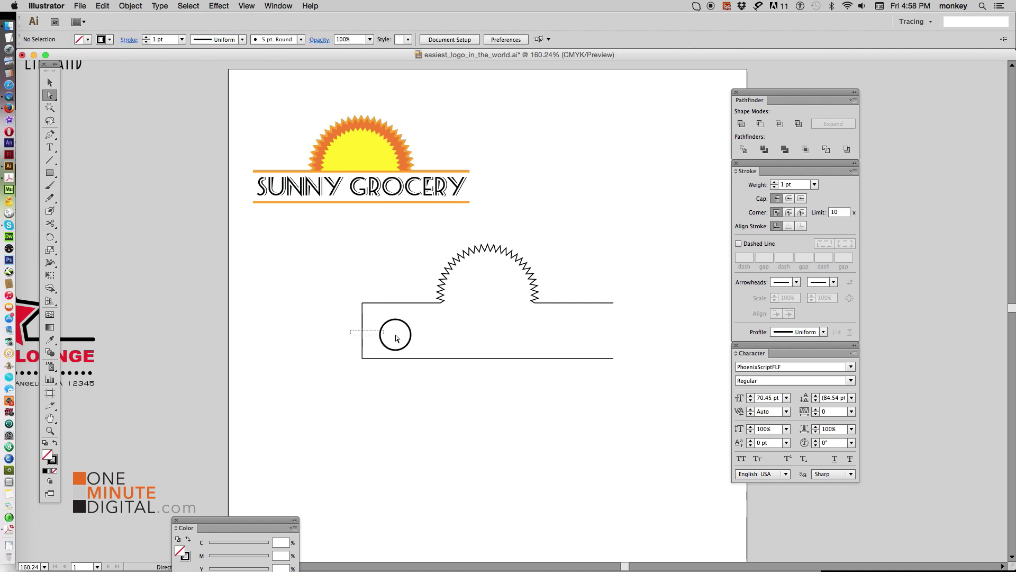
key("Delete")
- Give the remaining sun arc and bottom line a 2 pt stroke with round ends
left_click_drag(381, 265, 617, 403)
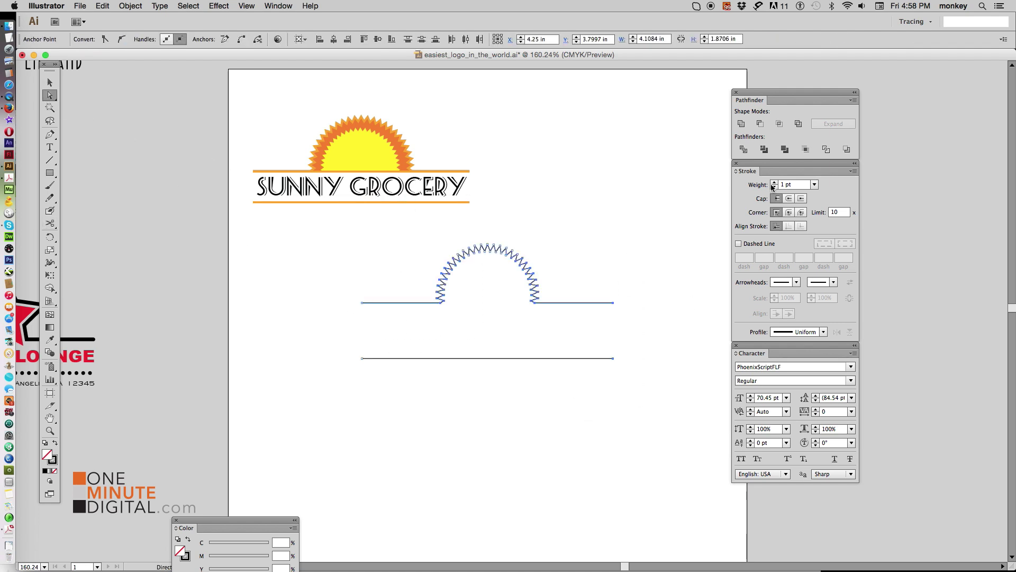
left_click(774, 183)
left_click(791, 200)
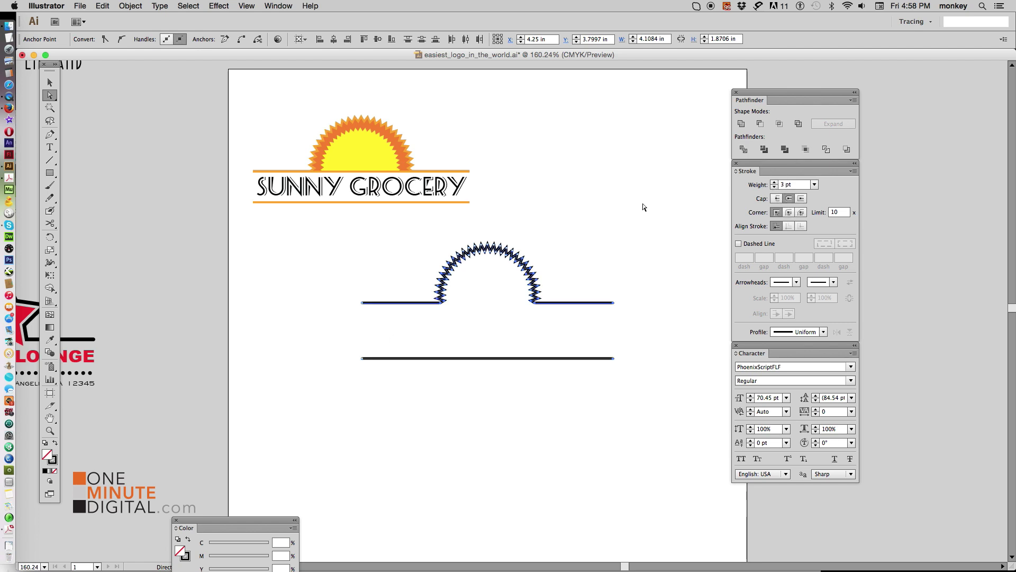
left_click(775, 187)
left_click(651, 193)
left_click_drag(571, 253, 532, 392)
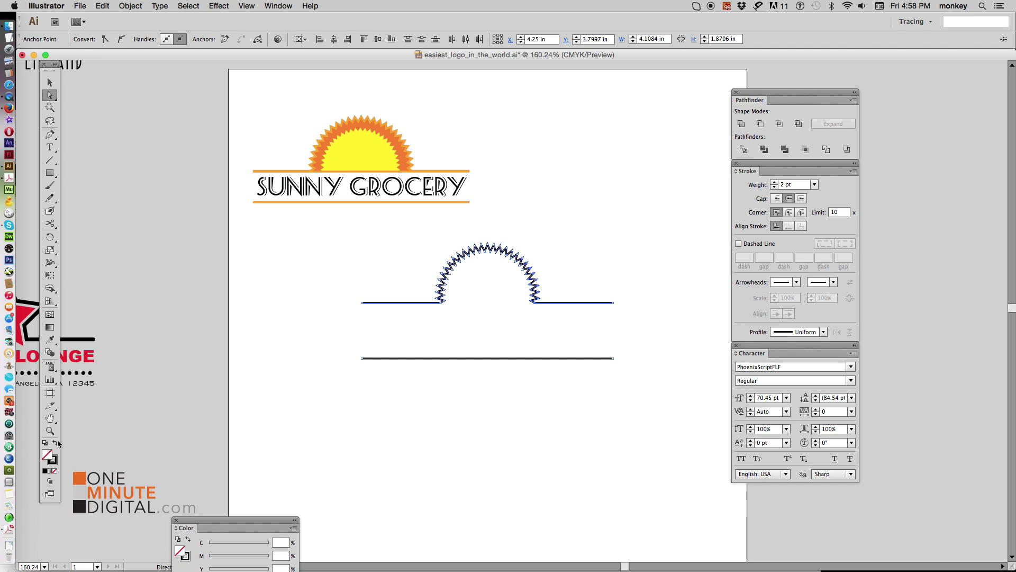
- Colour the lines' stroke golden orange in the Color Picker
double_click(53, 460)
left_click_drag(829, 199, 829, 258)
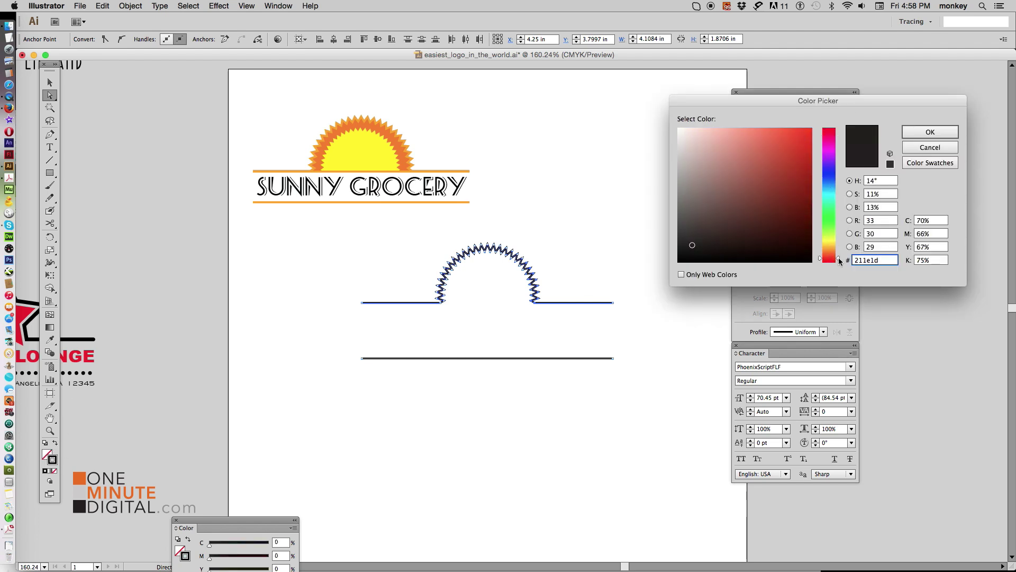
left_click_drag(840, 261, 840, 247)
left_click(797, 148)
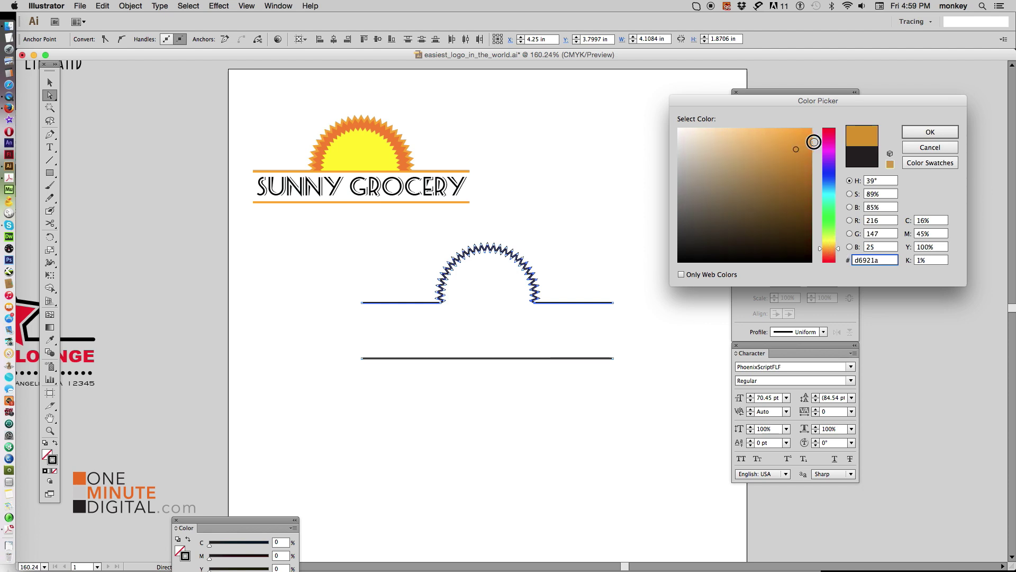
left_click(930, 132)
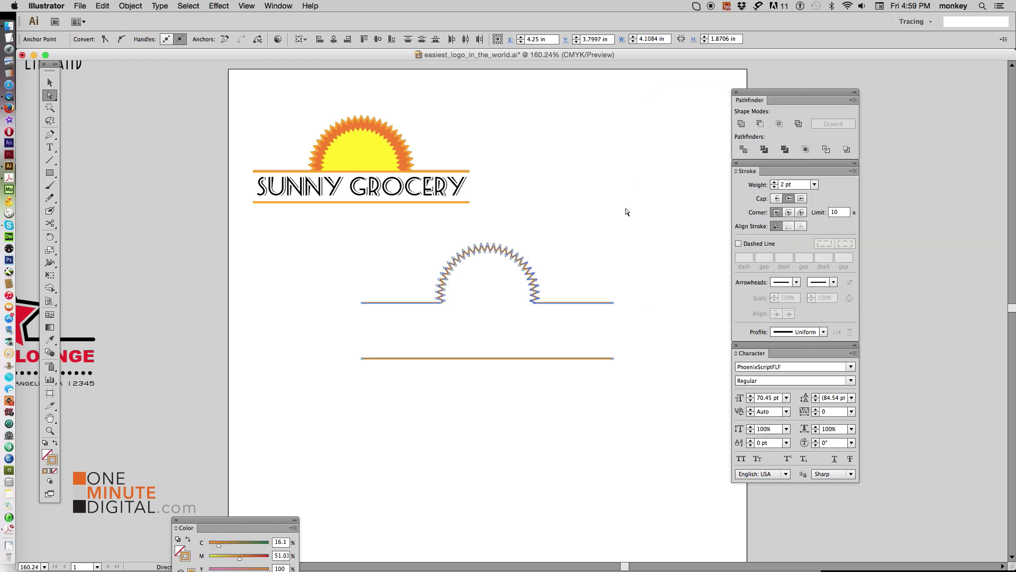
left_click(670, 295)
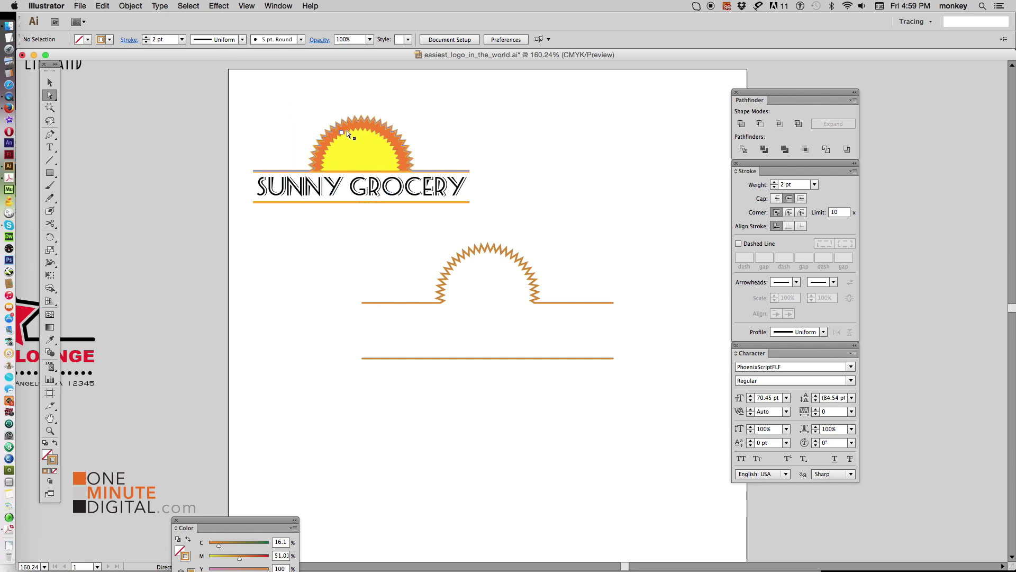
- Draw a star filled pure yellow (ffff00) and move it inside the orange sun arc
left_click_drag(49, 172, 106, 220)
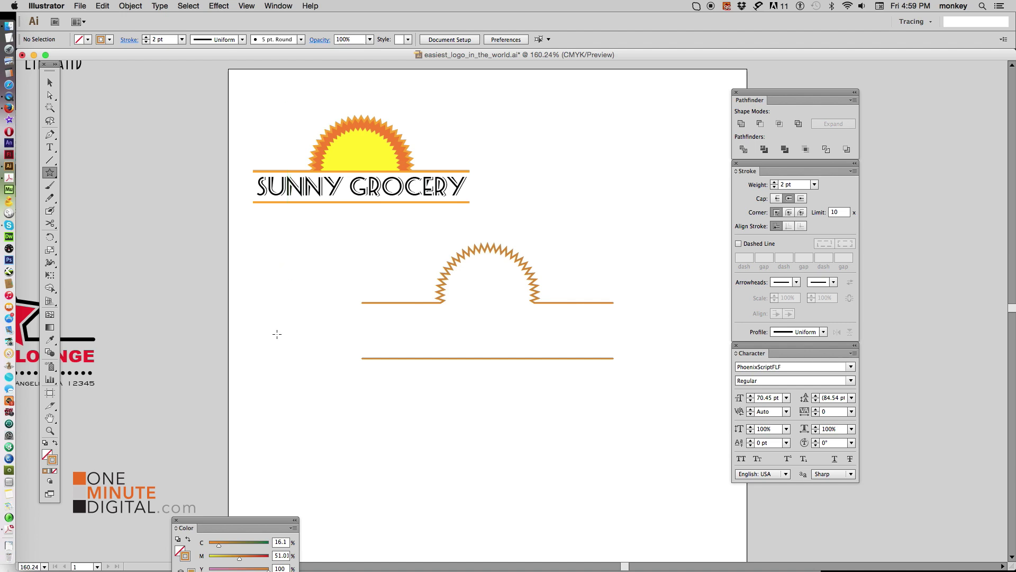
left_click_drag(278, 269, 303, 296)
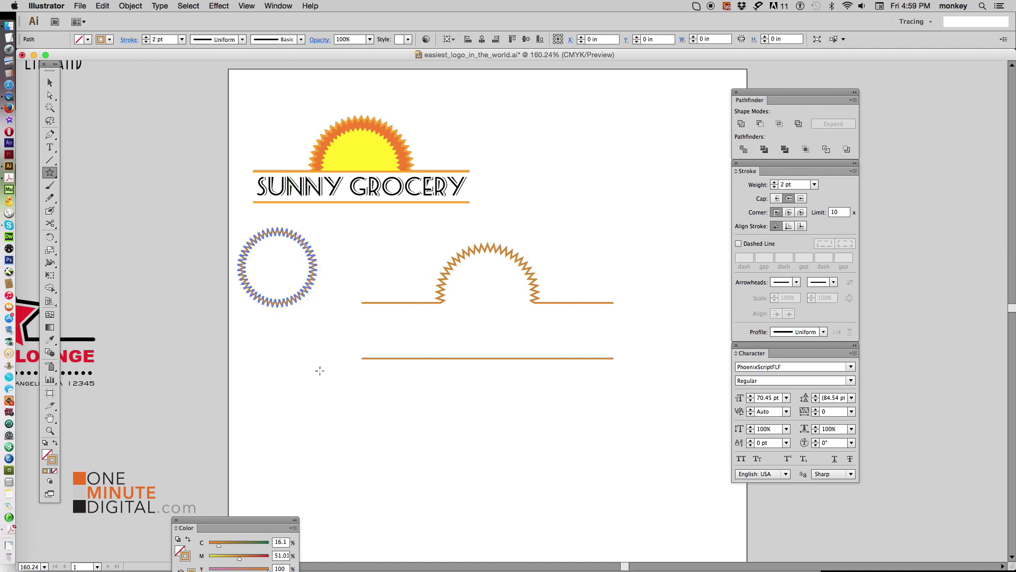
left_click(55, 443)
double_click(47, 456)
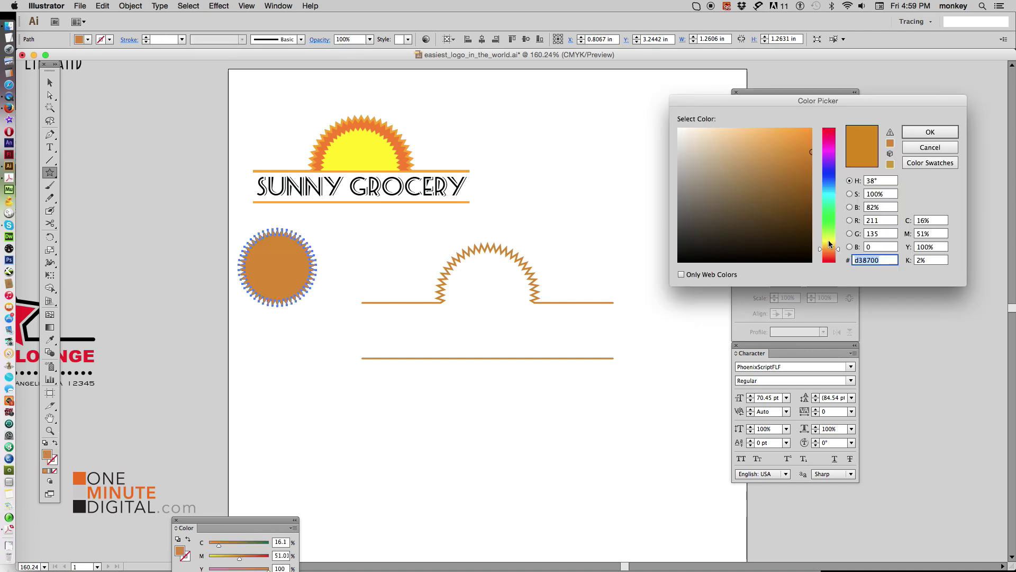
left_click_drag(829, 249, 829, 240)
left_click_drag(811, 152, 817, 118)
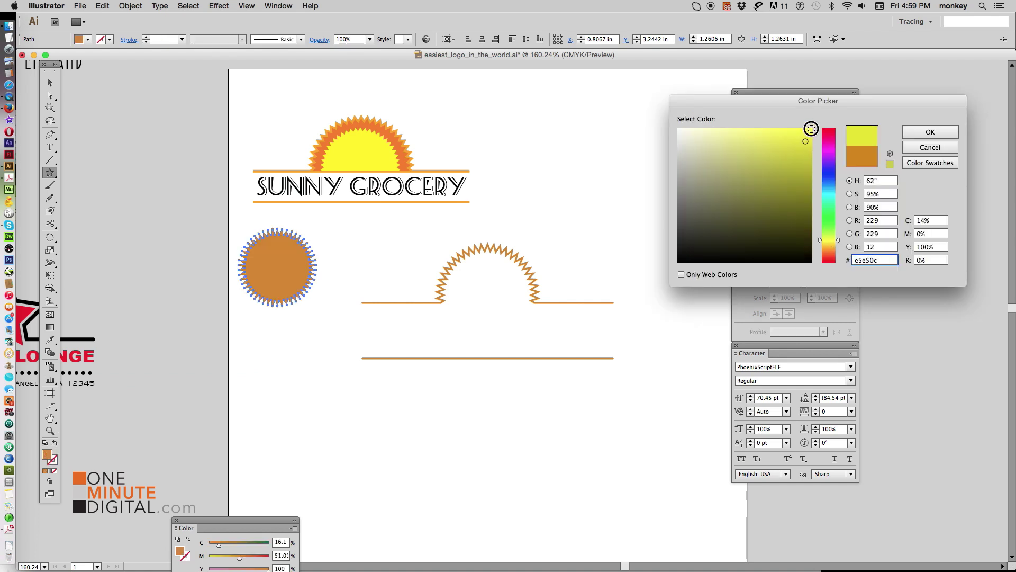
left_click(913, 132)
left_click(50, 83)
left_click_drag(277, 260, 487, 289)
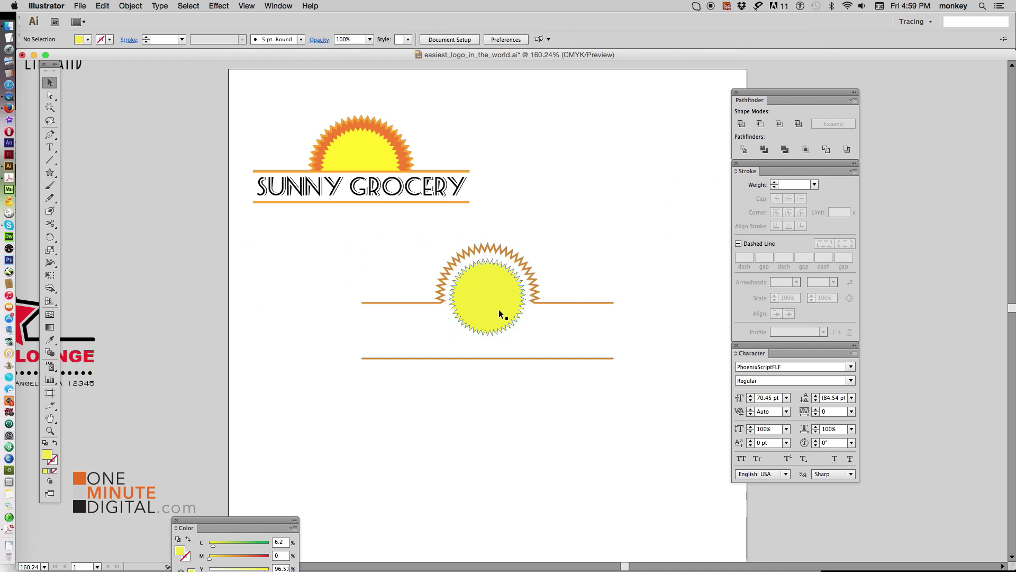
left_click(616, 251)
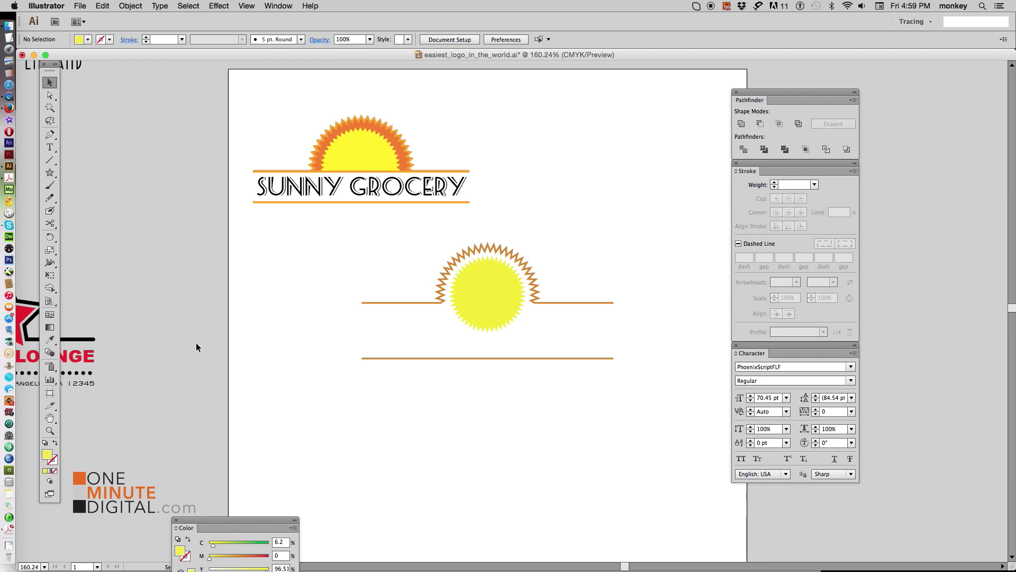
- Draw a rectangle with the Rectangle Tool covering the sun's upper half
left_click_drag(50, 172, 84, 173)
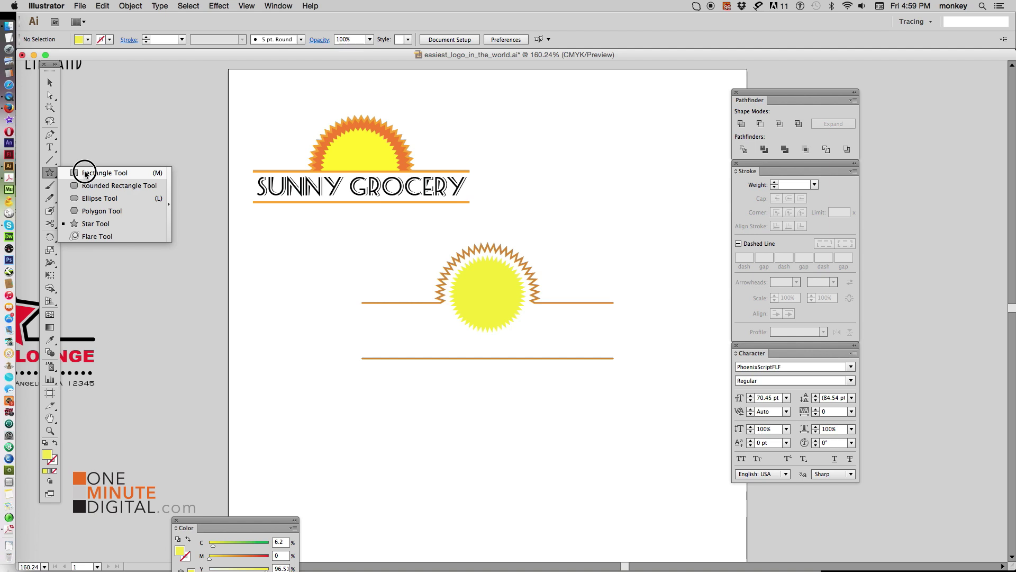
left_click_drag(50, 172, 87, 175)
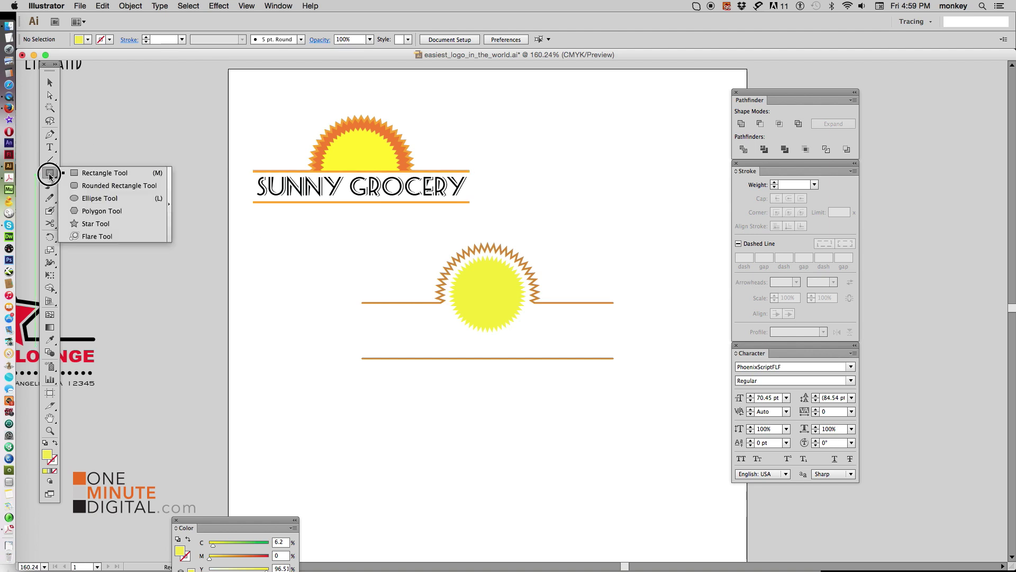
left_click(88, 176)
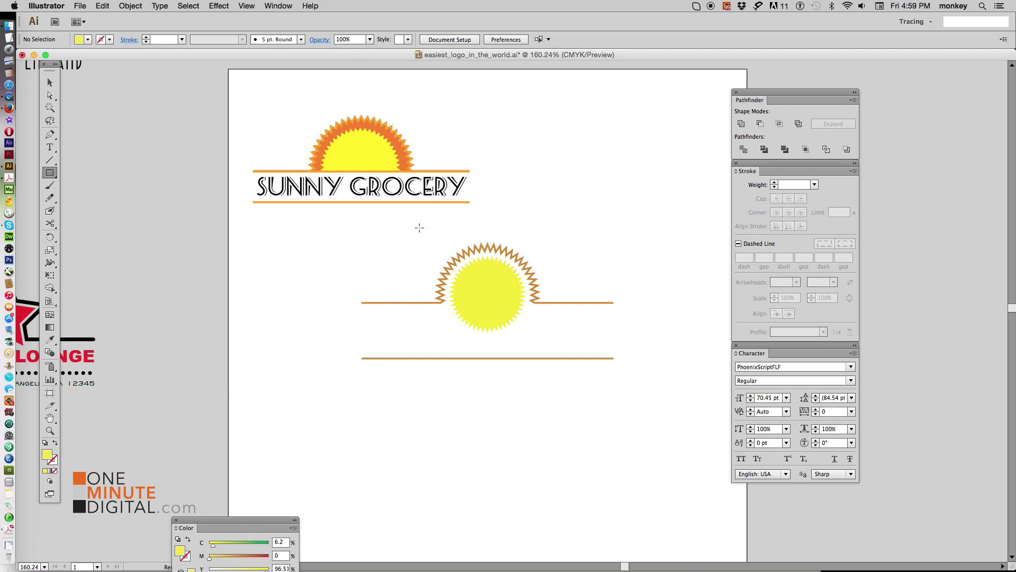
left_click_drag(417, 225, 567, 303)
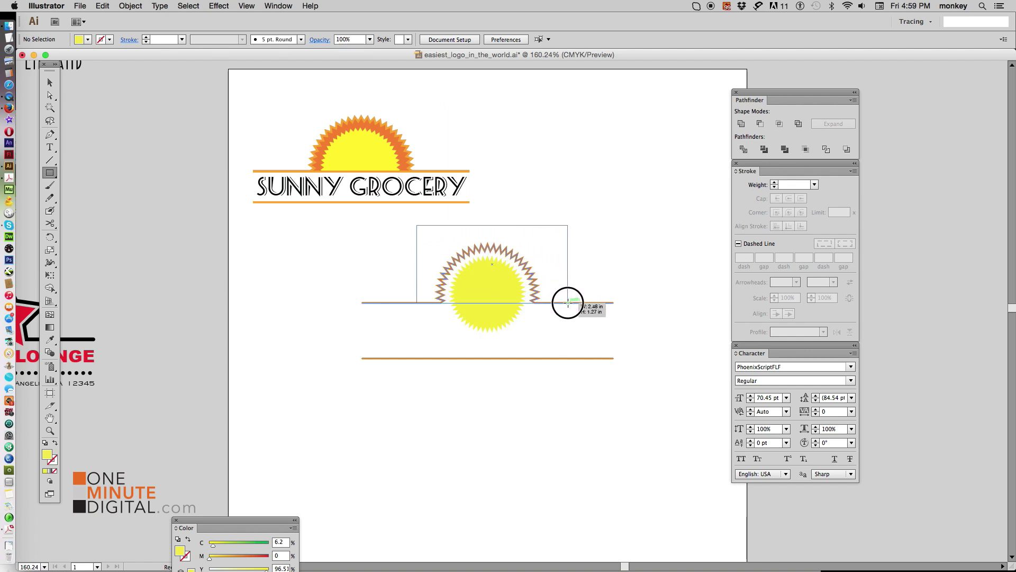
left_click_drag(567, 303, 555, 307)
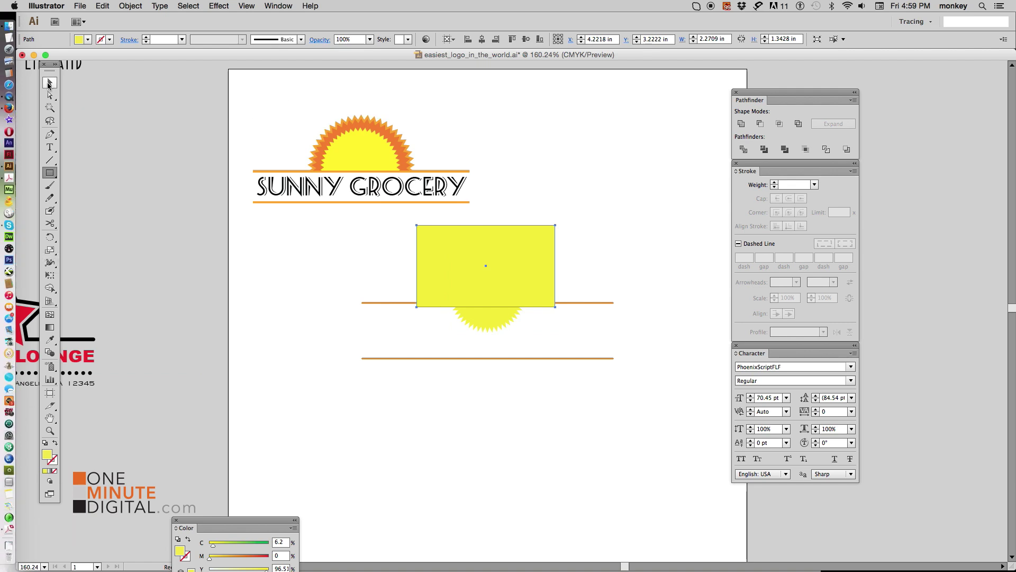
- Try clipping the sun with the rectangle (Cmd+7), then undo the mask
left_click(48, 84)
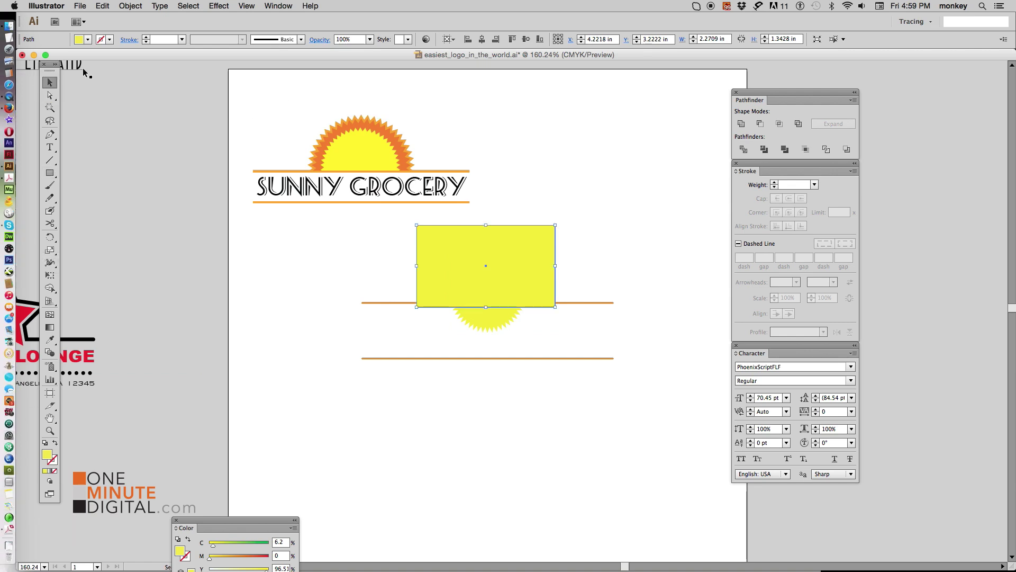
key("super+7")
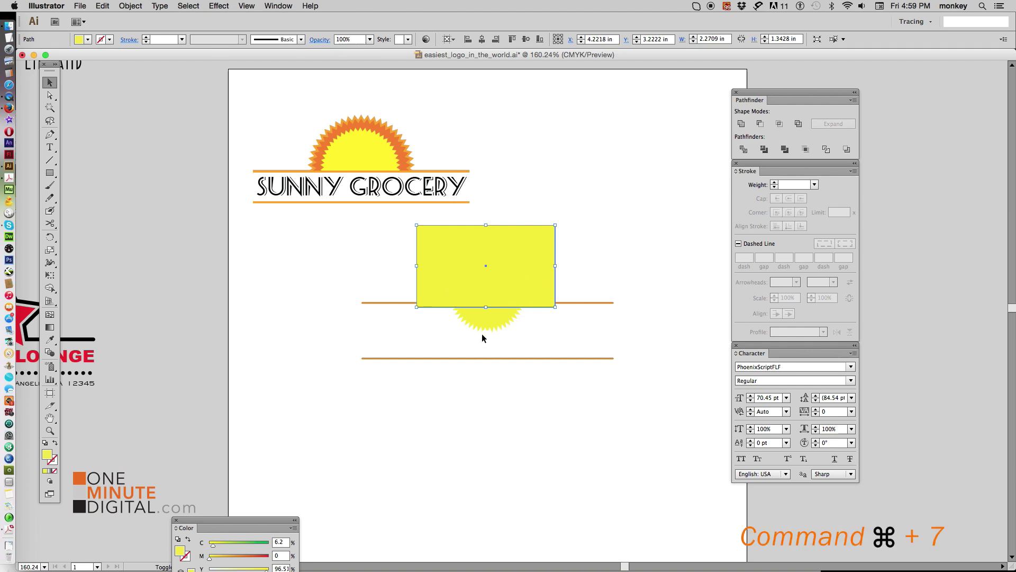
left_click(488, 324, "shift")
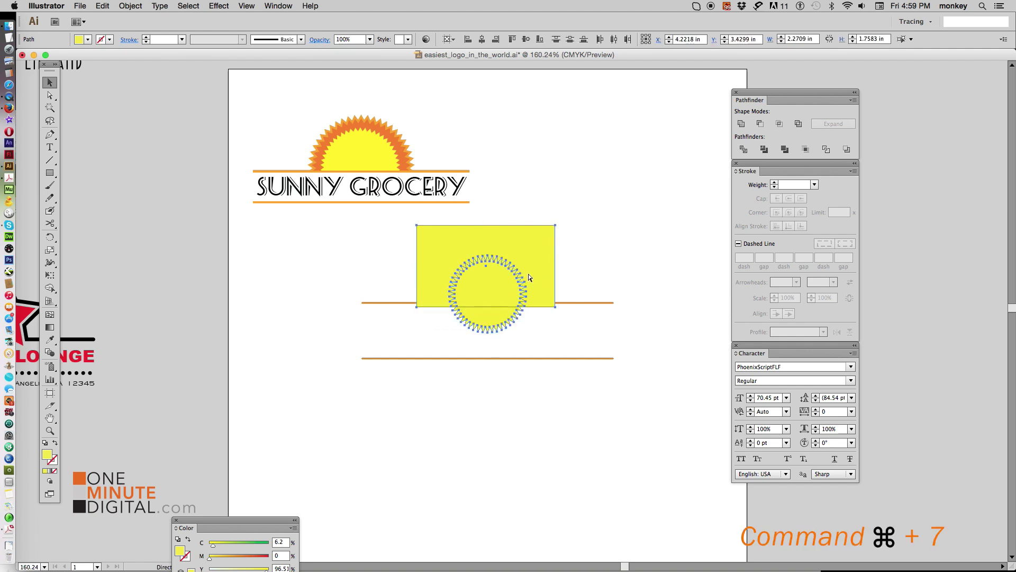
key("super+7")
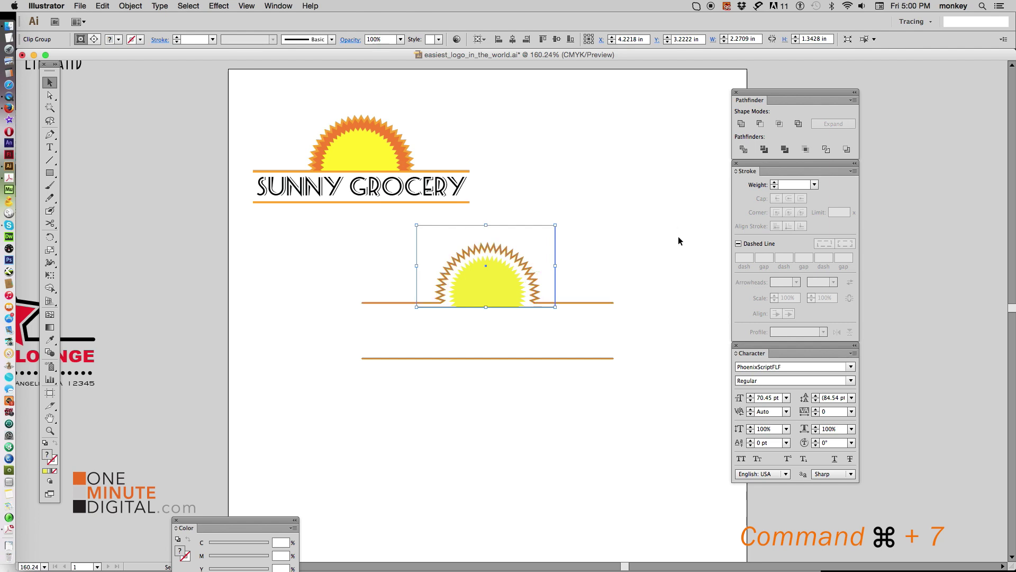
left_click(678, 236)
key("super+z")
left_click(640, 255)
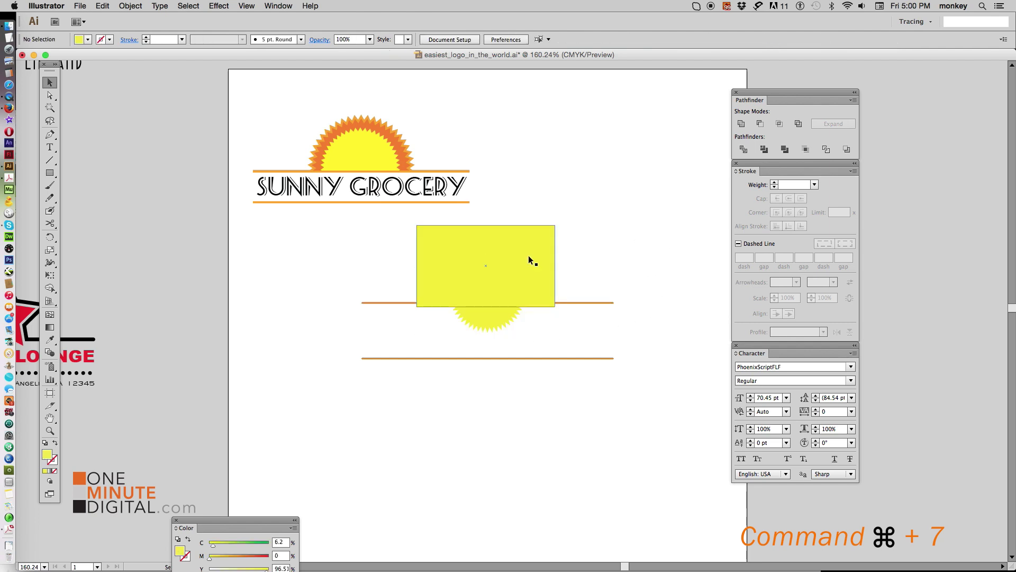
- Raise the rectangle's bottom edge to the orange line and reapply the clipping mask to the sun
left_click(496, 299)
left_click_drag(486, 306, 486, 300)
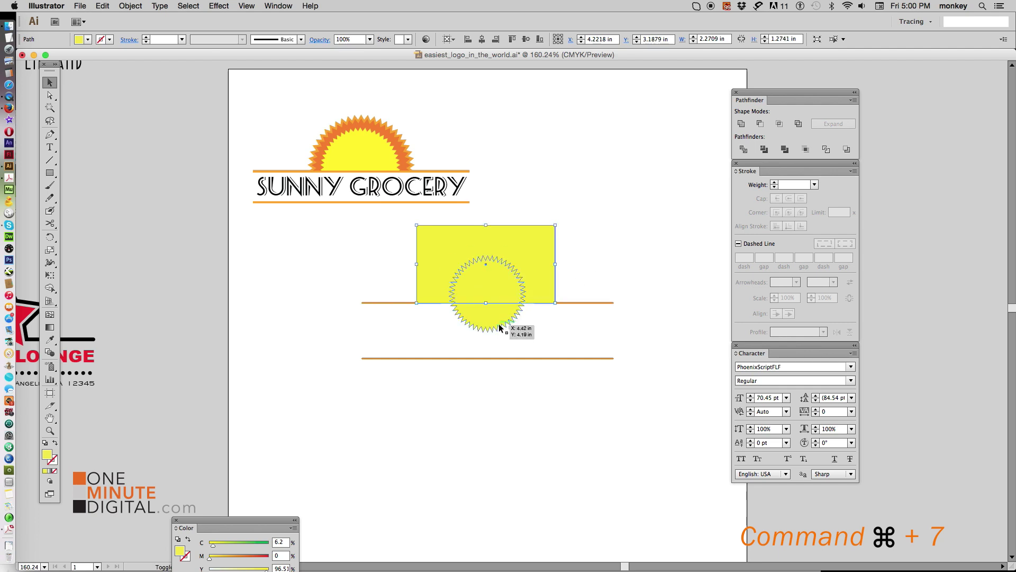
left_click(504, 329, "shift")
key("super+7")
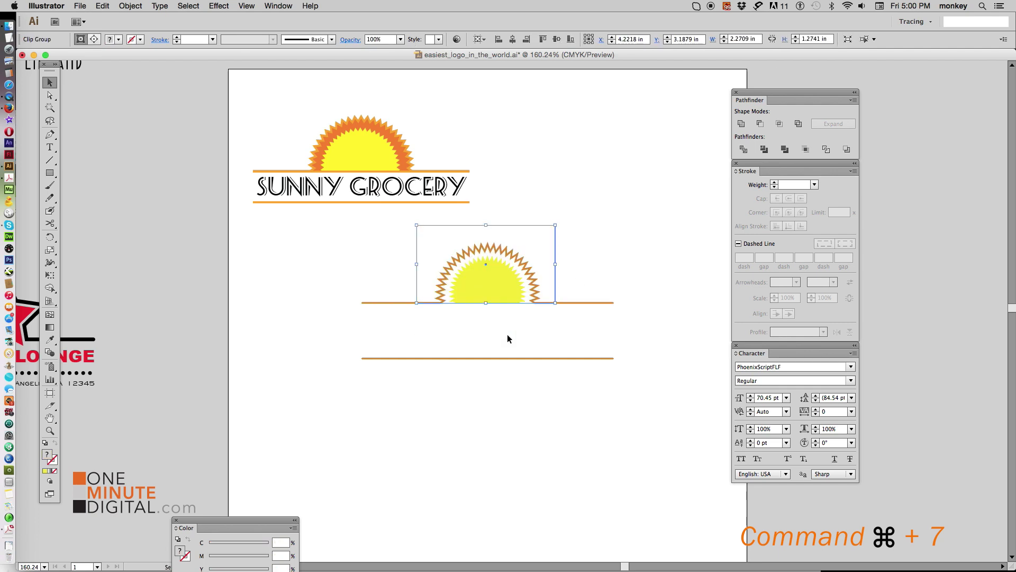
left_click(630, 262)
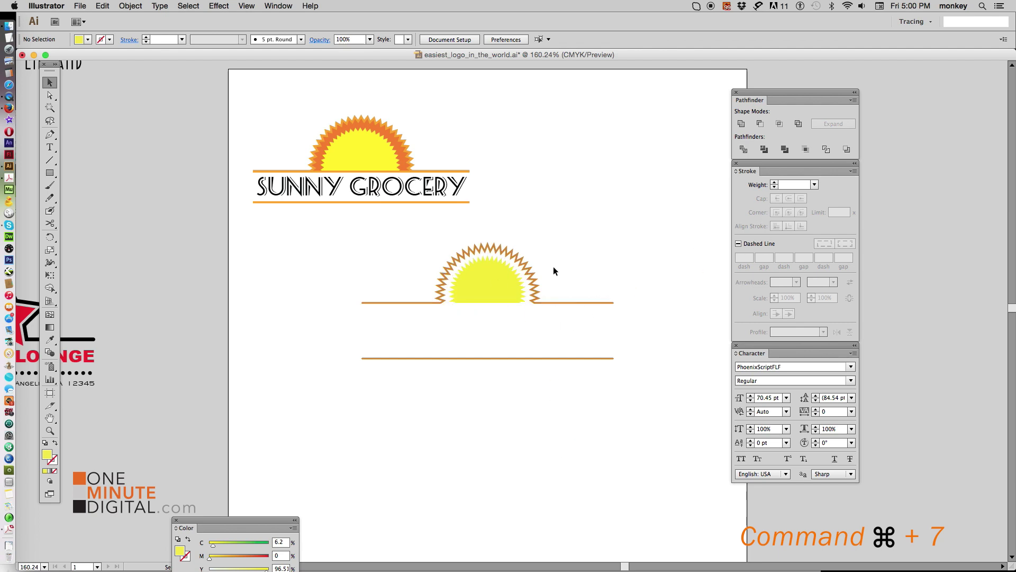
left_click(526, 284)
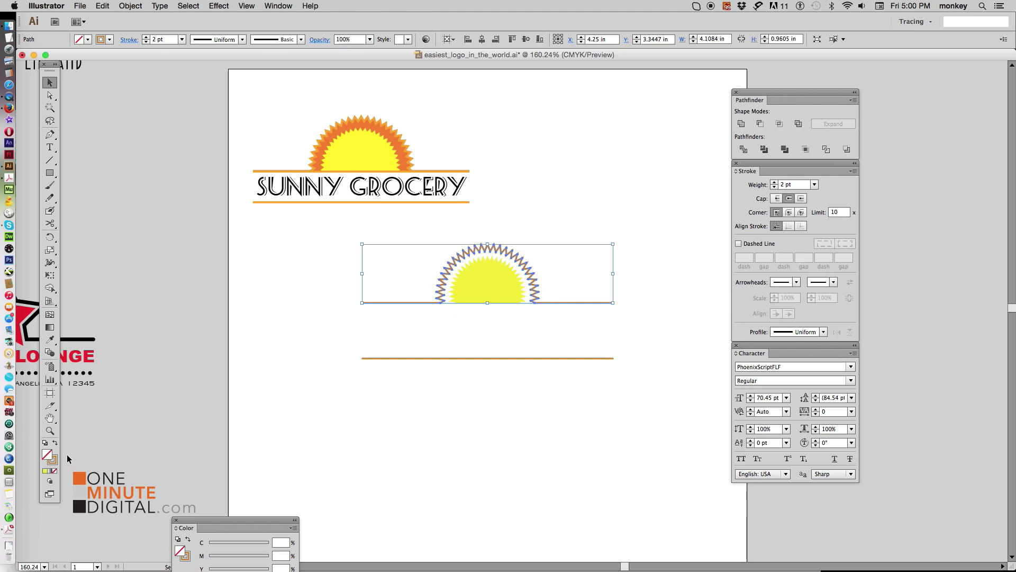
- Swap the sun ring's fill and stroke, and paste a copy of the bottom line under the sun
left_click(55, 443)
left_click(382, 445)
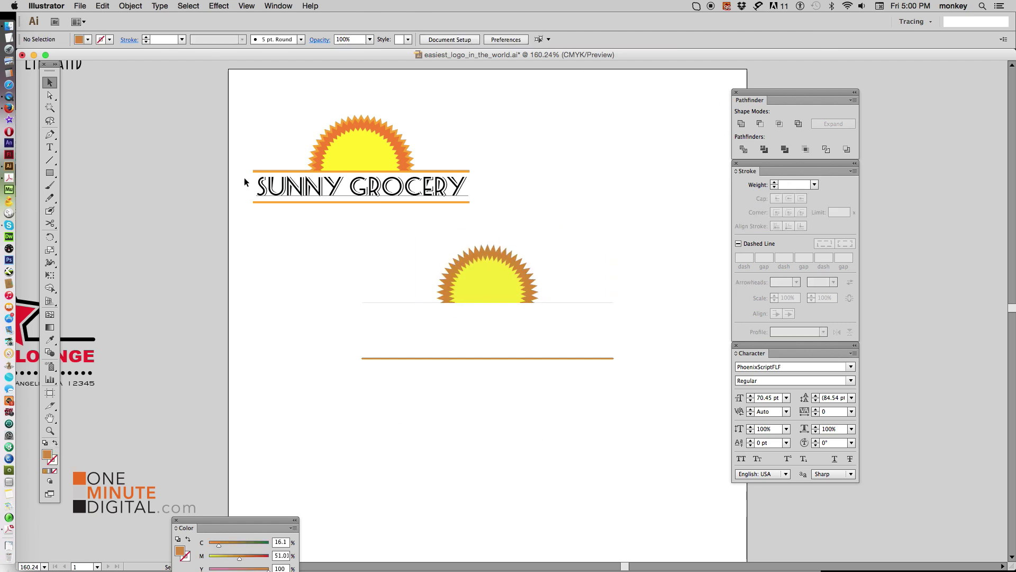
left_click(550, 359)
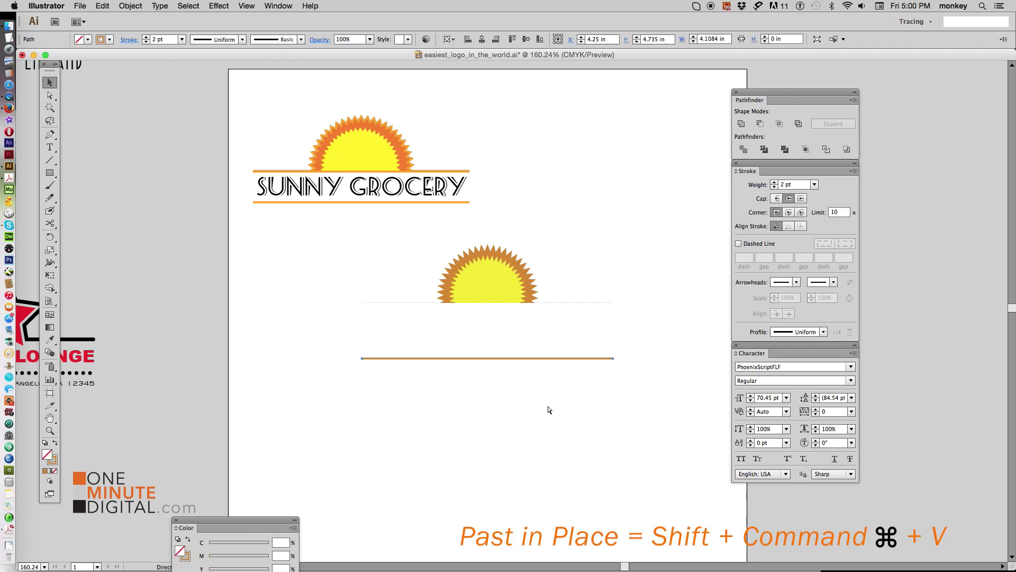
key("super+shift+v")
left_click(550, 408)
left_click_drag(527, 359, 530, 303)
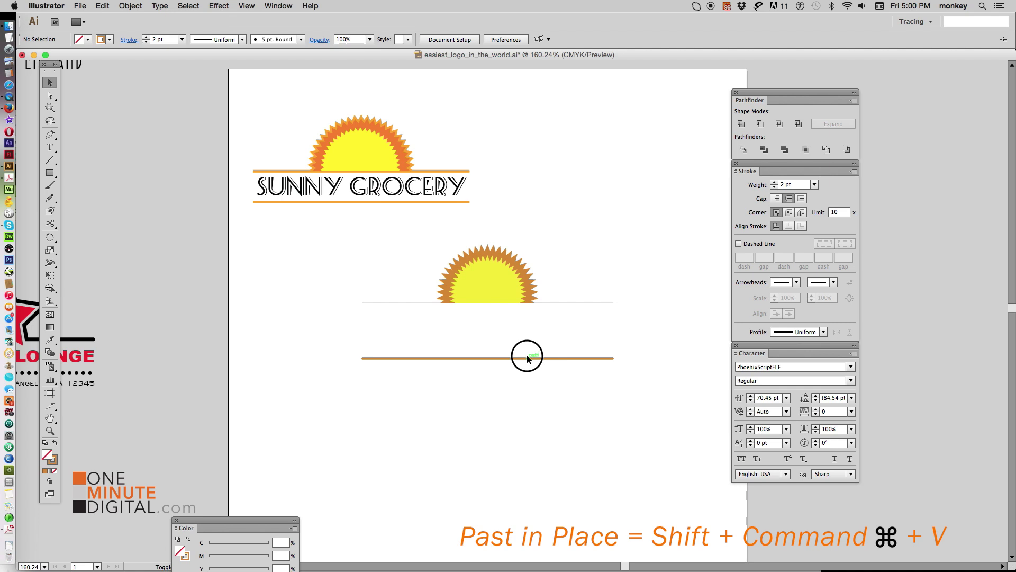
left_click(530, 390)
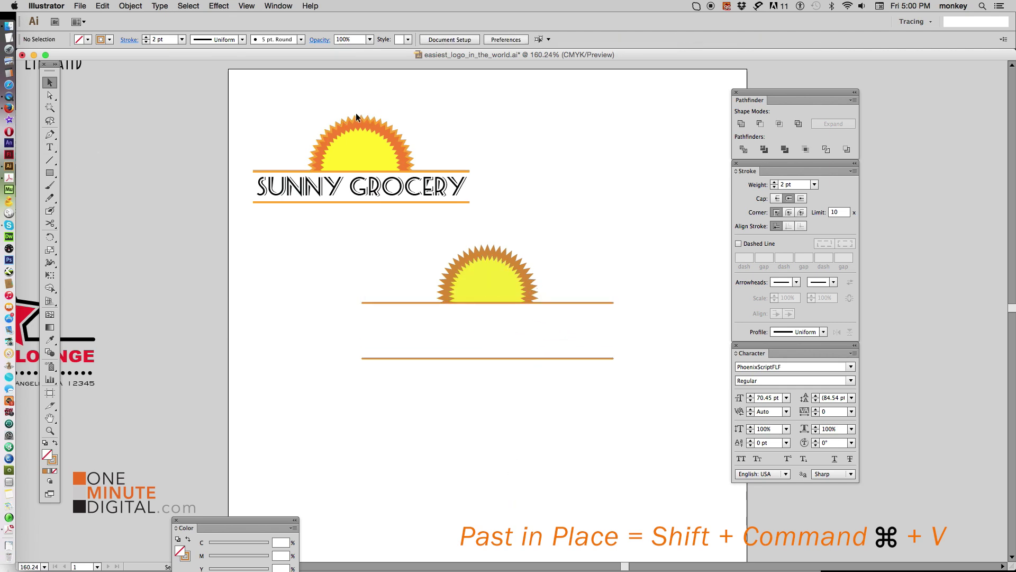
- Raise the lower orange line closer, then copy and paste the first logo's SUNNY GROCERY text
left_click_drag(522, 358, 524, 334)
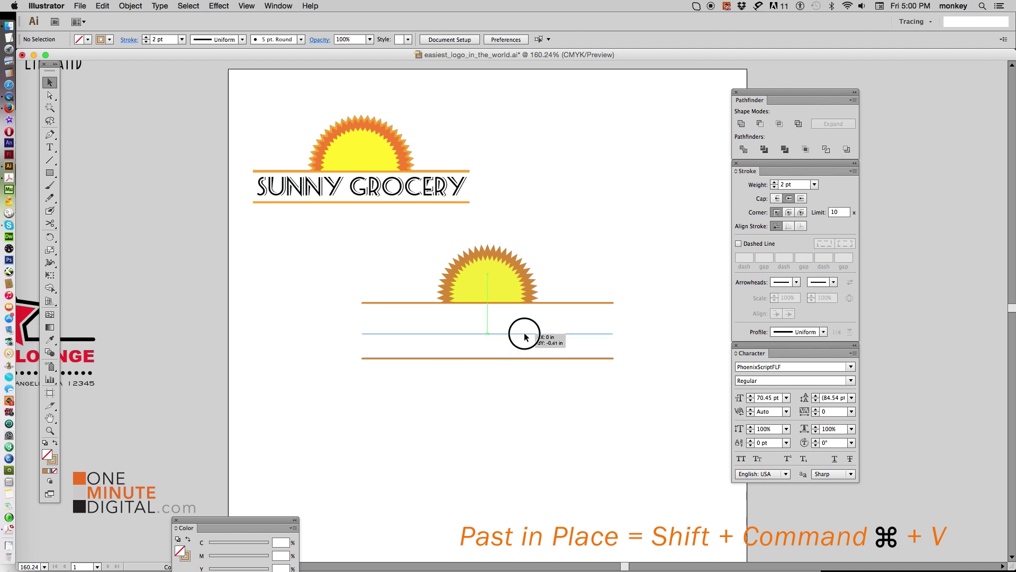
left_click(521, 344)
left_click(350, 187)
key("super+c")
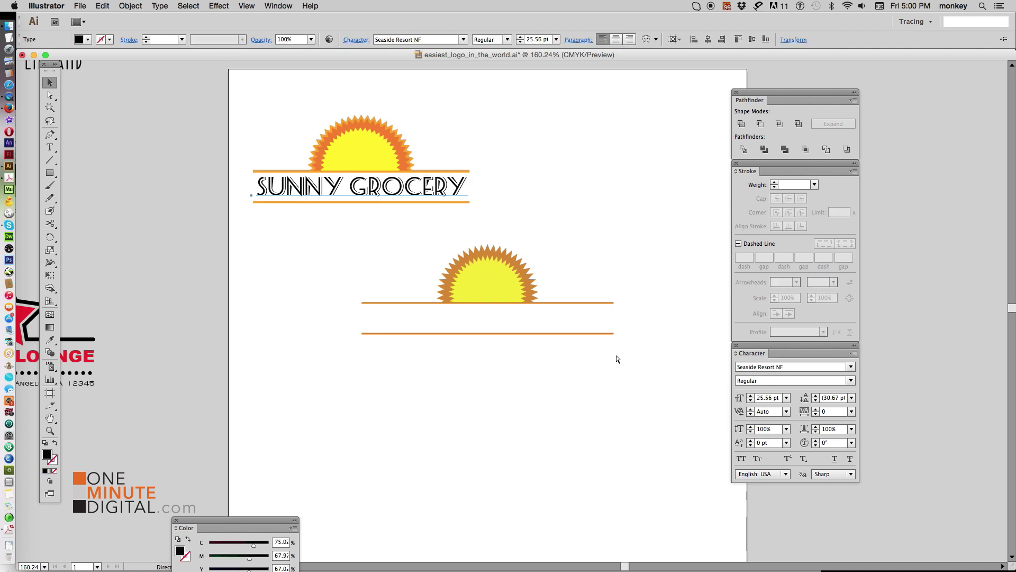
key("super+v")
- Place the pasted SUNNY GROCERY text between the orange lines, stretched to span their width
left_click_drag(554, 313, 515, 321)
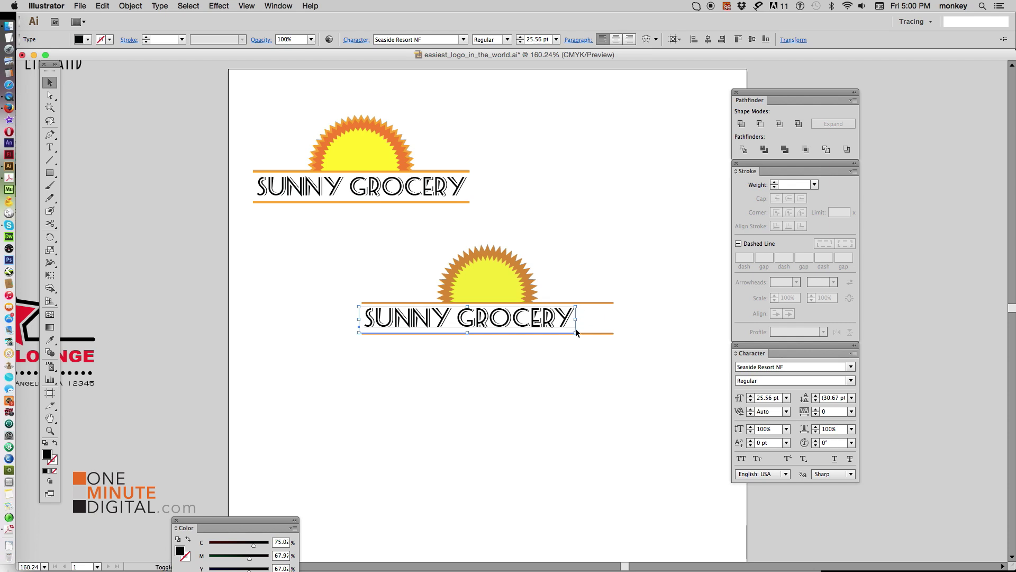
left_click_drag(577, 333, 609, 336)
left_click(599, 373)
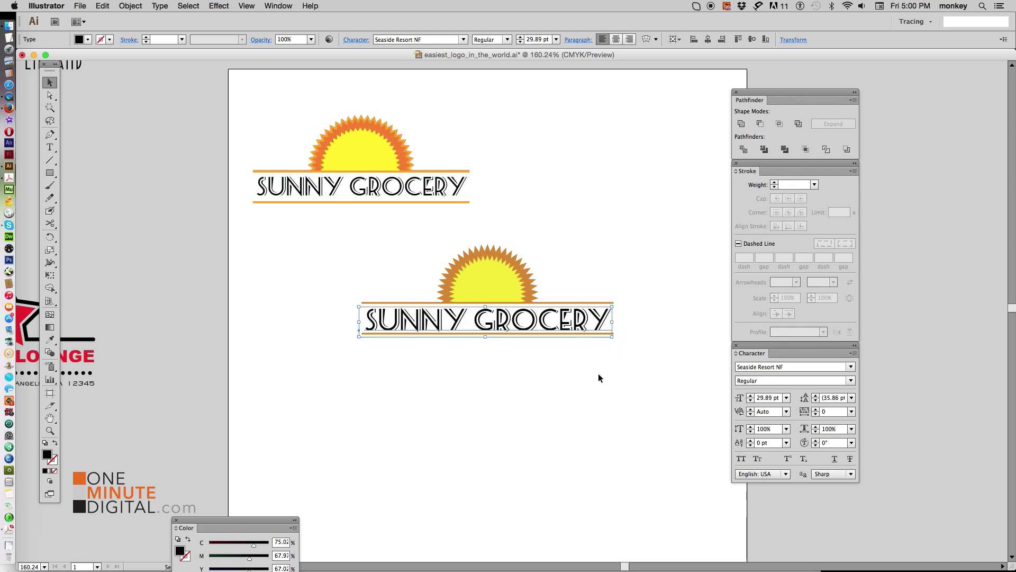
left_click_drag(482, 336, 482, 331)
left_click(495, 358)
left_click(510, 333)
key("super+shift+a")
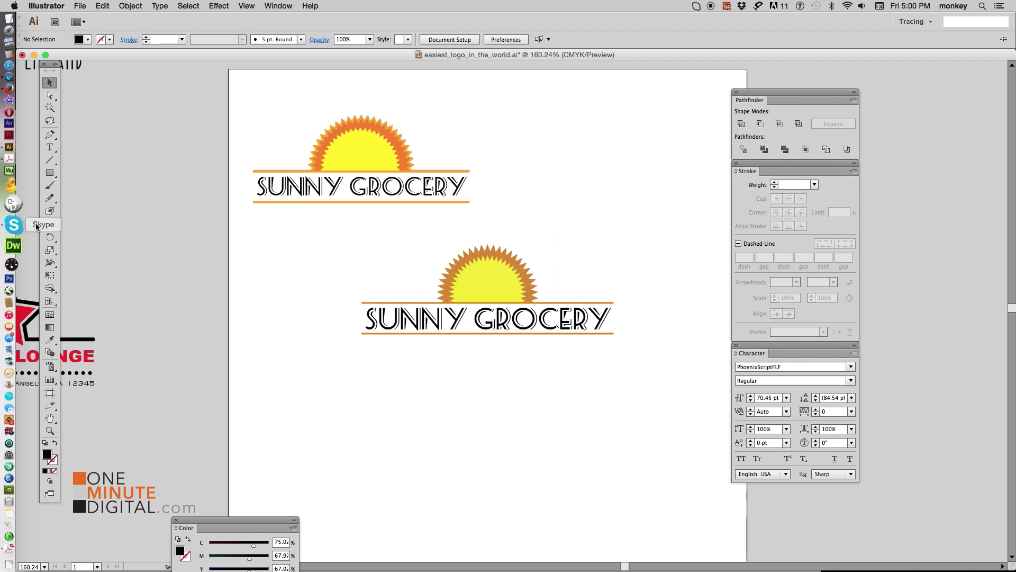
- Choose the Rectangle Tool and start a rectangle left of the second logo
mouse_move(49, 173)
left_mouse_down()
mouse_move(103, 179)
mouse_move(122, 227)
mouse_move(133, 176)
left_mouse_up()
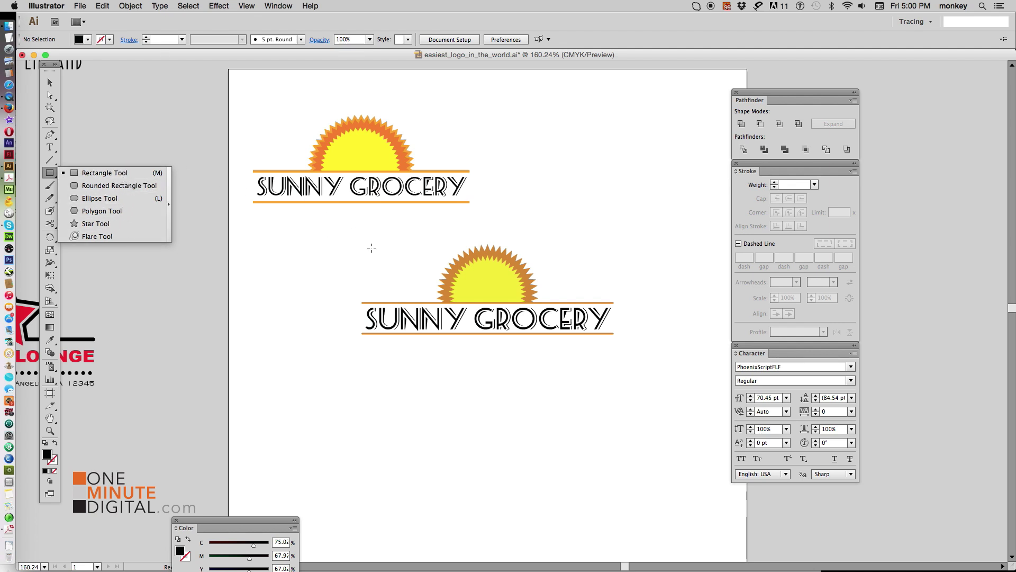
left_click(373, 268)
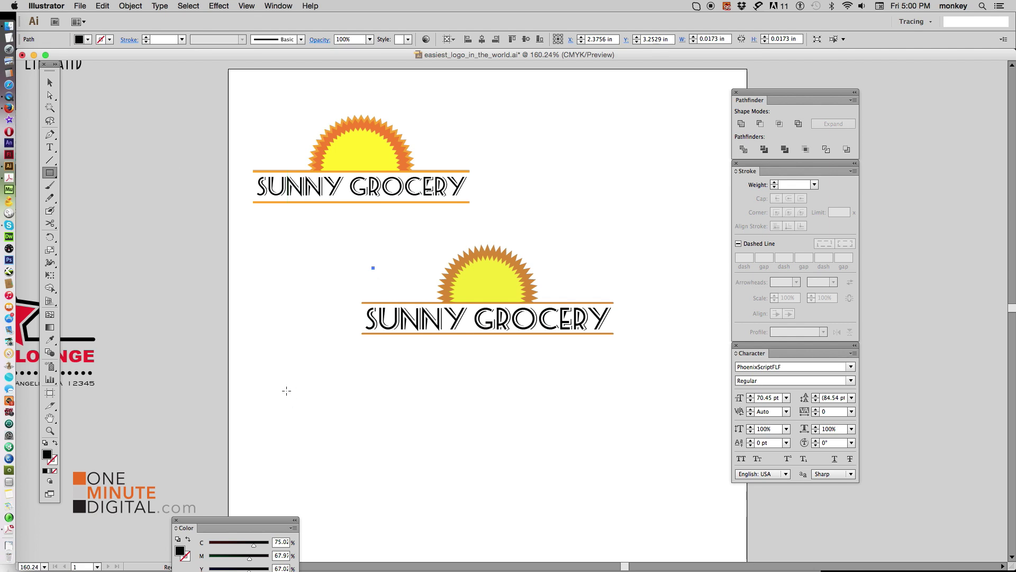